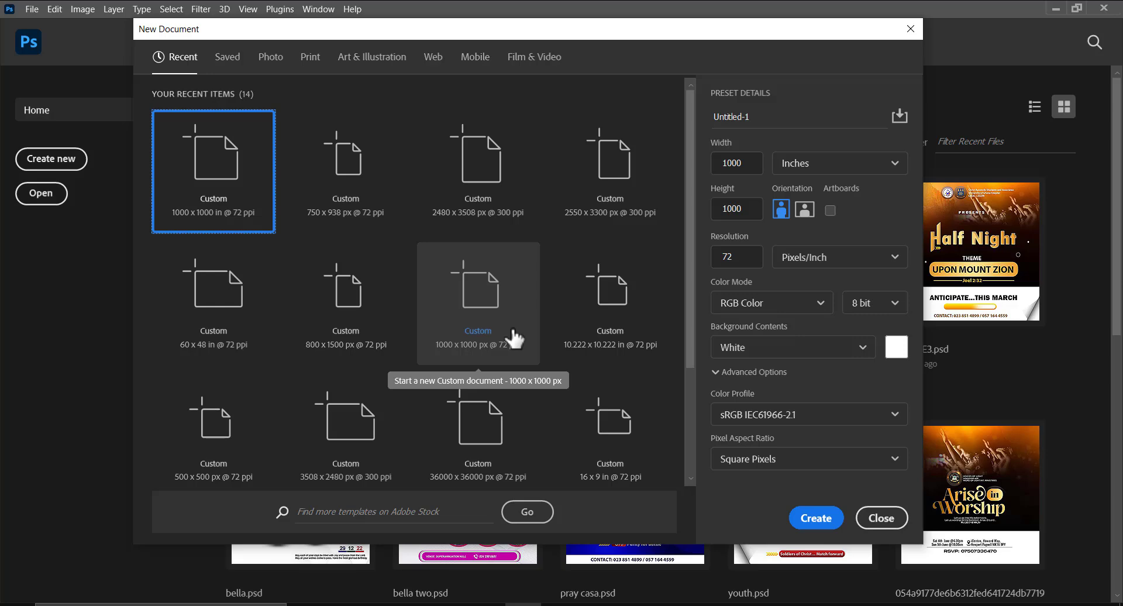
Create a new document 1000 pixels wide and 1100 pixels high at 72 pixels/inch
left_click(734, 210)
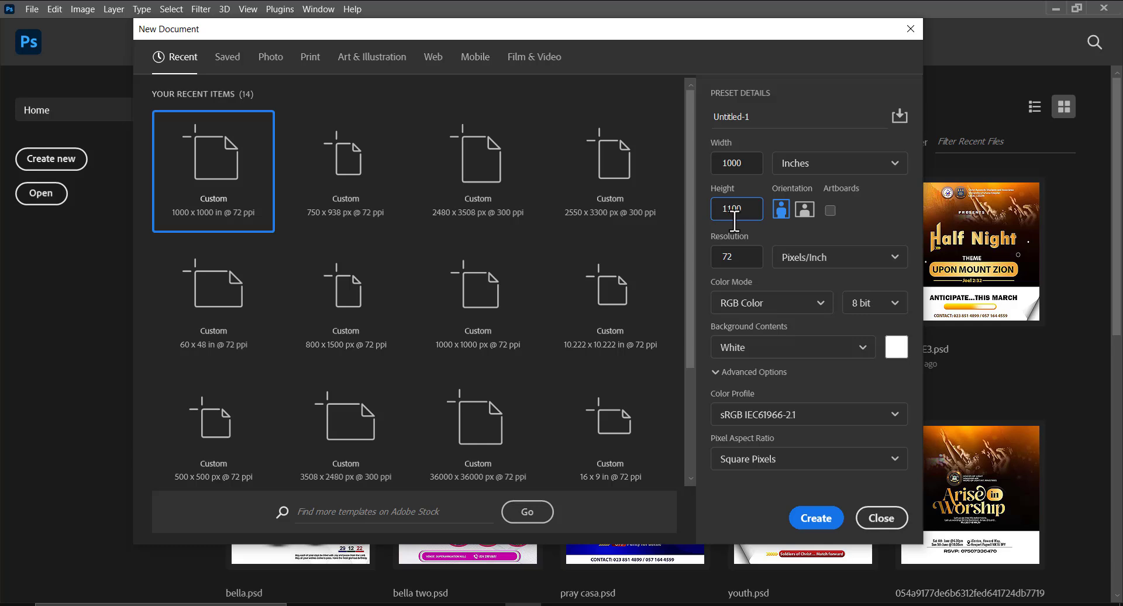
left_click(837, 168)
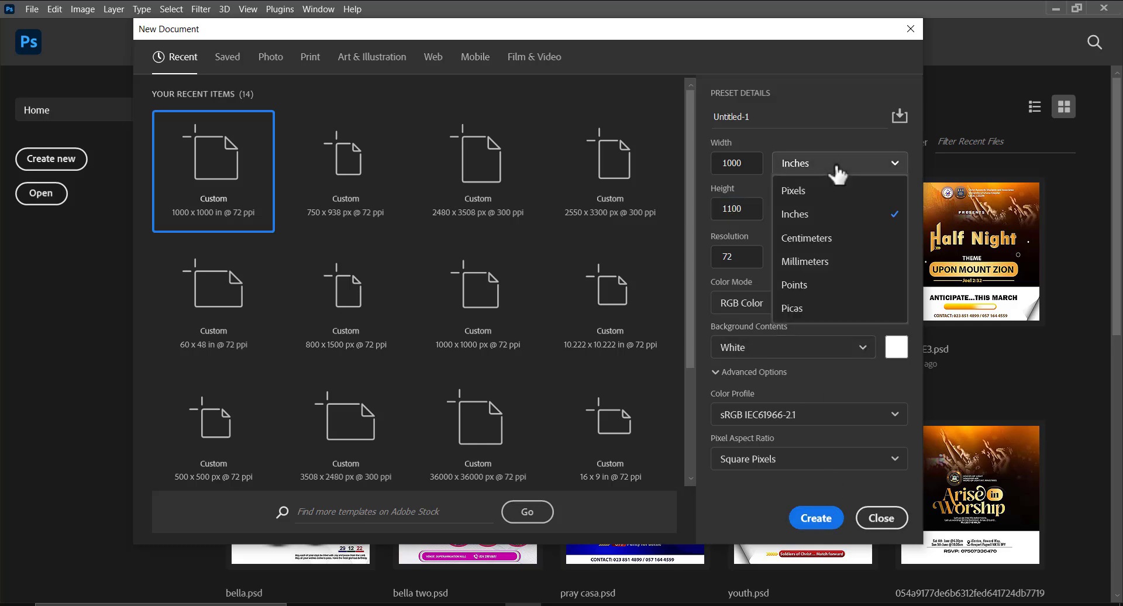
left_click(815, 190)
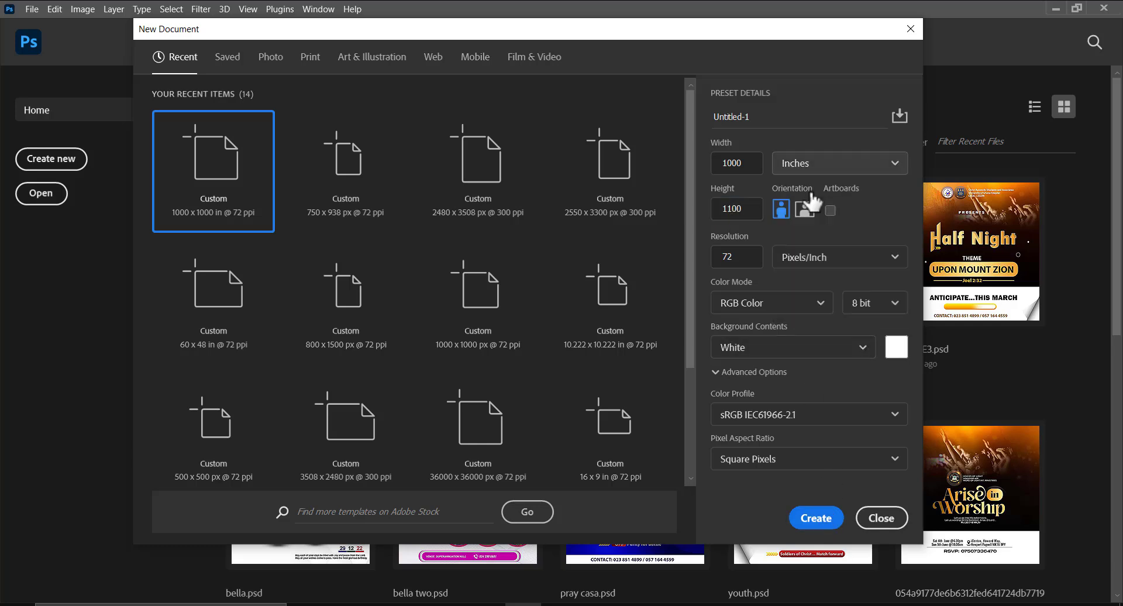
double_click(755, 164)
type("1")
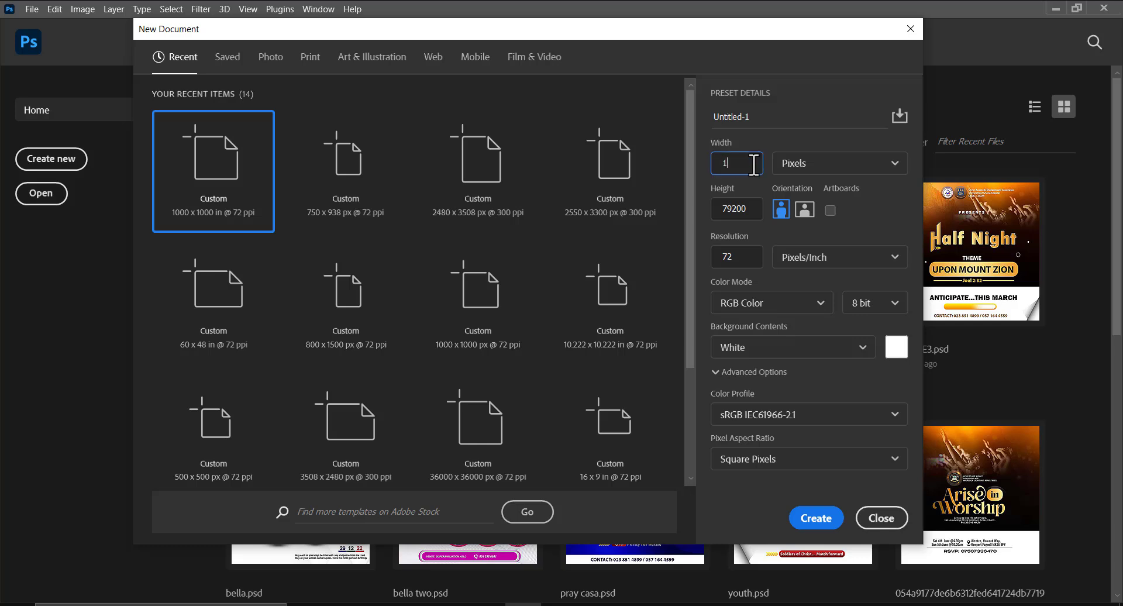
type("000")
left_click(756, 208)
double_click(716, 209)
type("1")
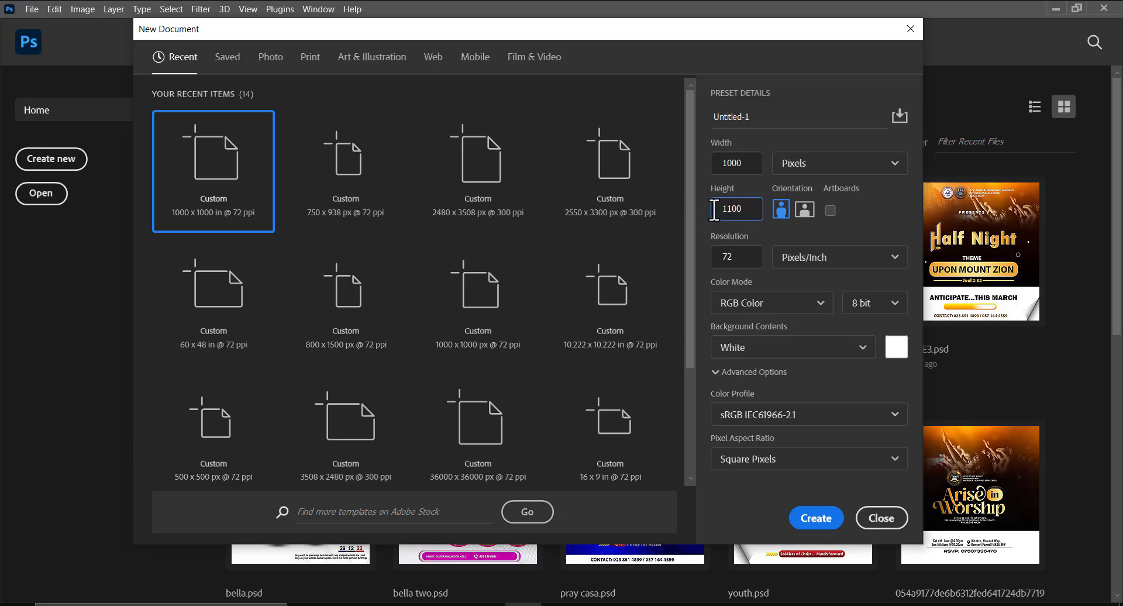
left_click(816, 518)
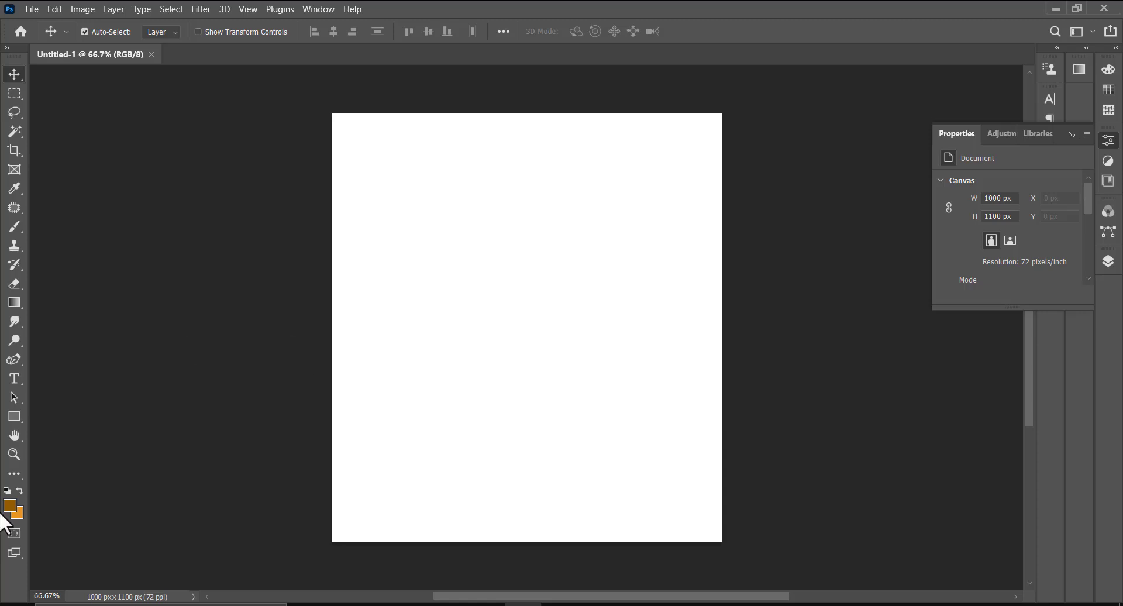
Draw a rectangle about 1050 × 1147 px covering the whole canvas and change its gradient's orange stop to blue #0404f9
left_click(14, 416)
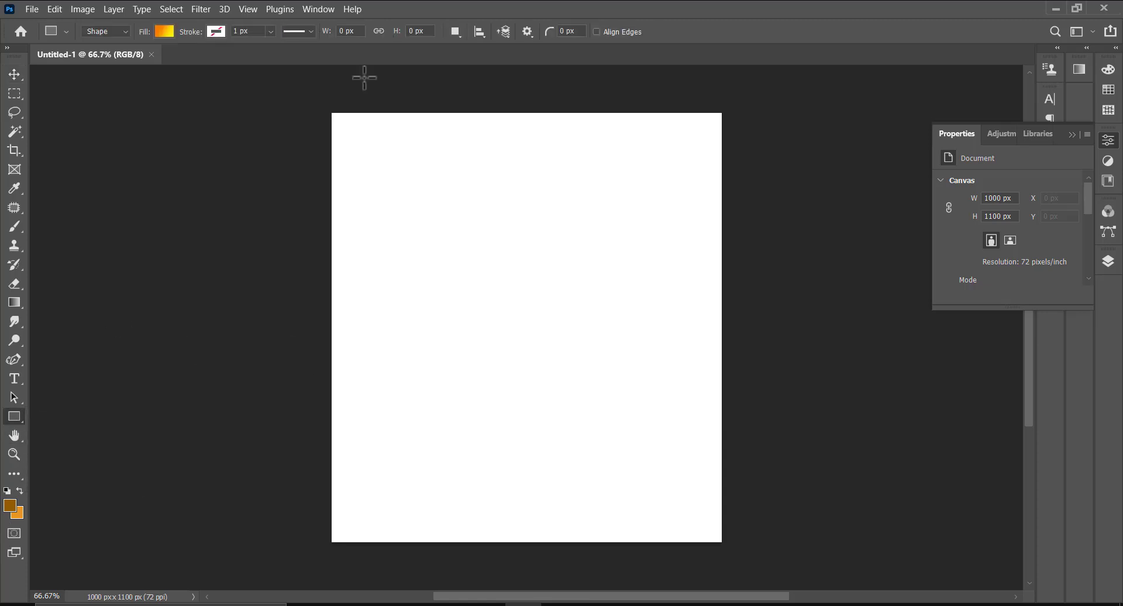
left_click_drag(321, 104, 731, 552)
left_click(165, 31)
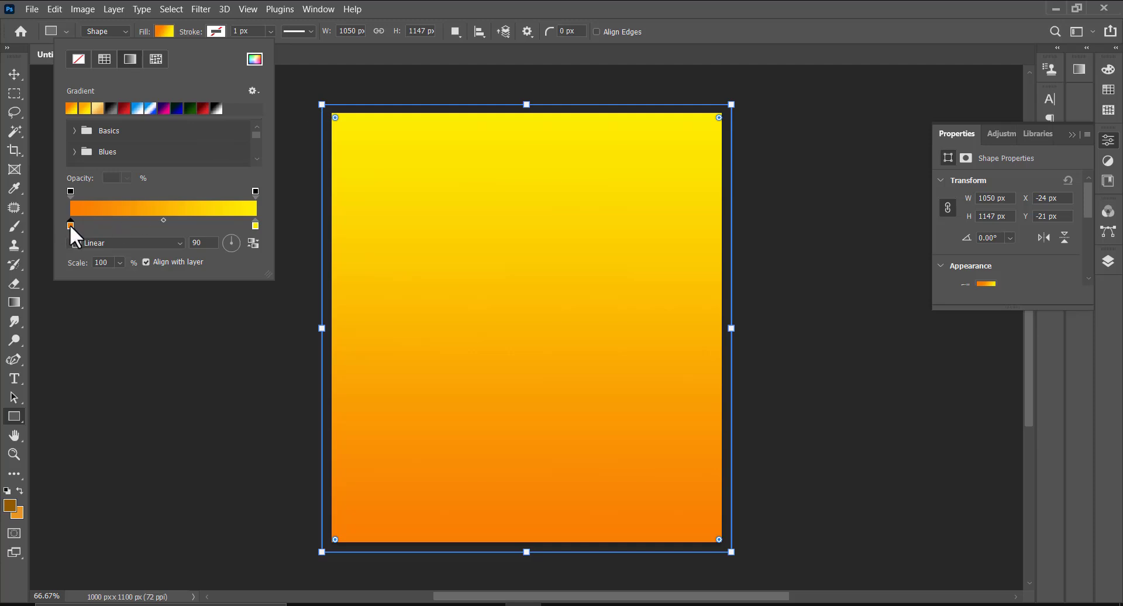
double_click(70, 225)
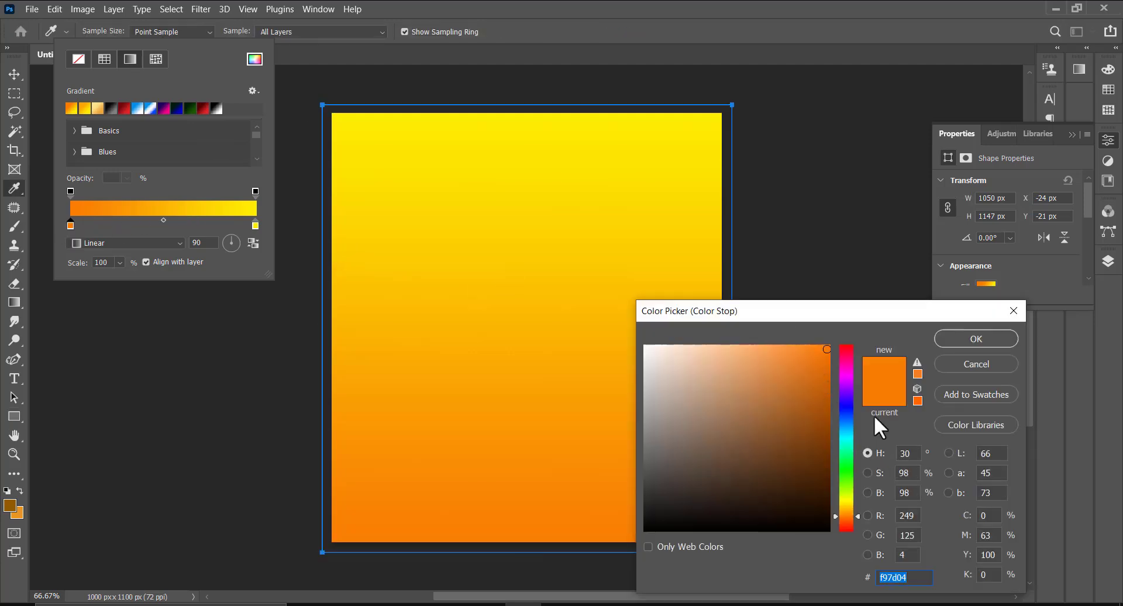
left_click(851, 406)
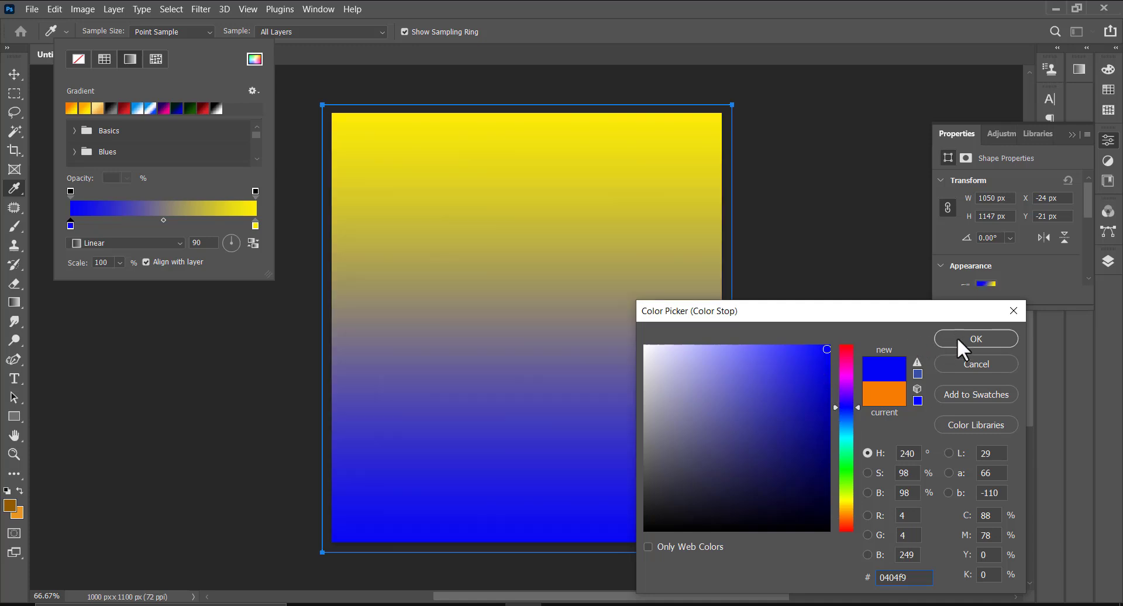
key("Return")
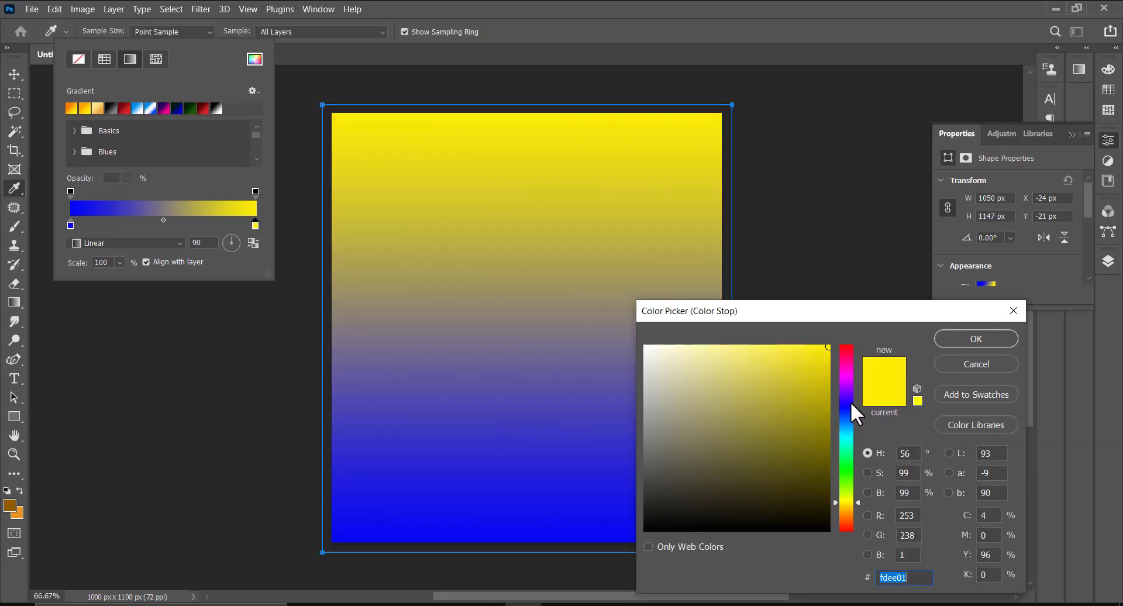
Change the yellow stop of the rectangle's gradient fill to lighter blue #047ffc
left_click(848, 406)
left_click(731, 349)
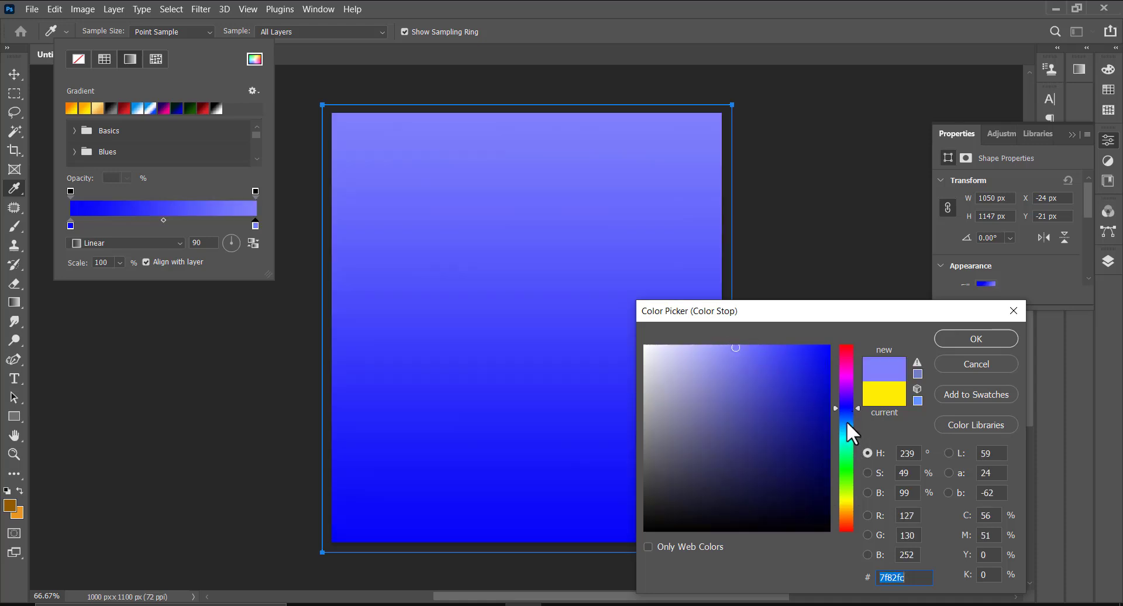
left_click(848, 421)
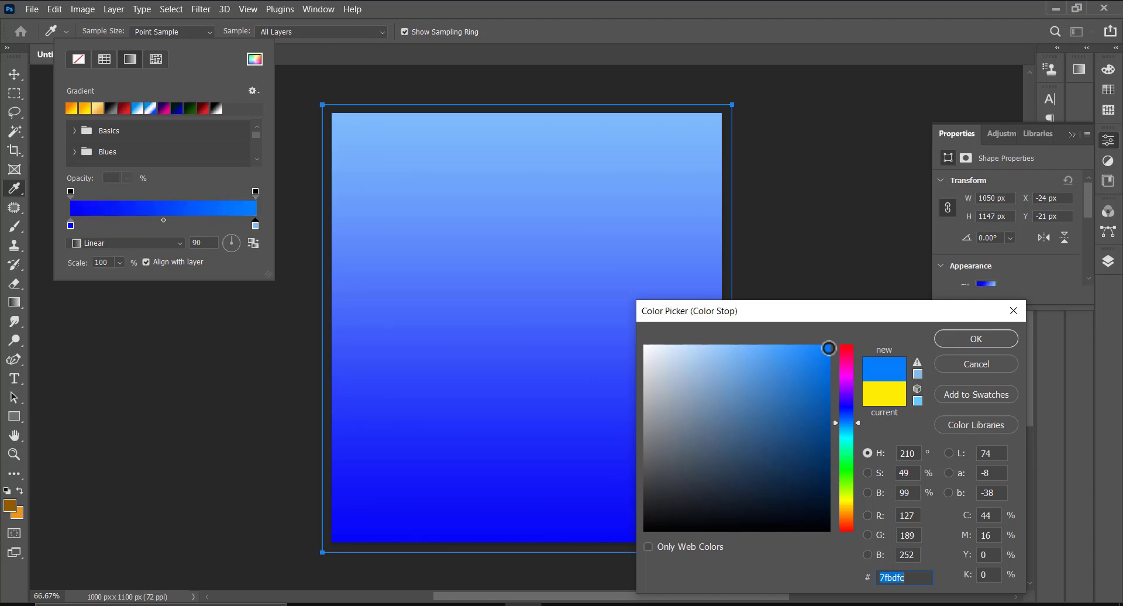
left_click(827, 349)
left_click(950, 343)
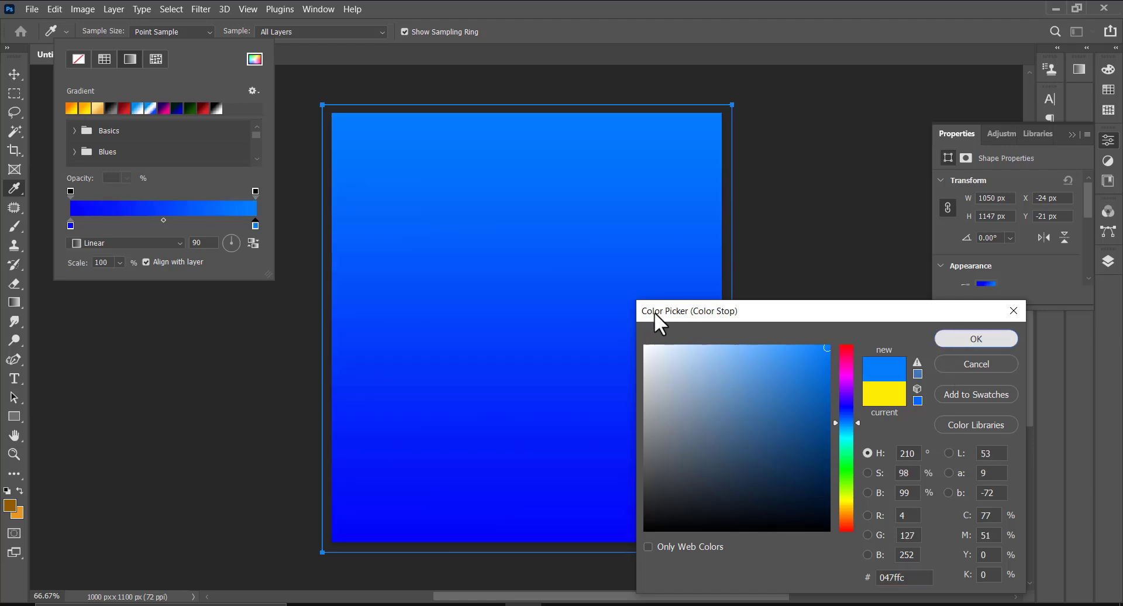
Make the rectangle's gradient radial with reversed colors and a scale of 166%
left_click(175, 244)
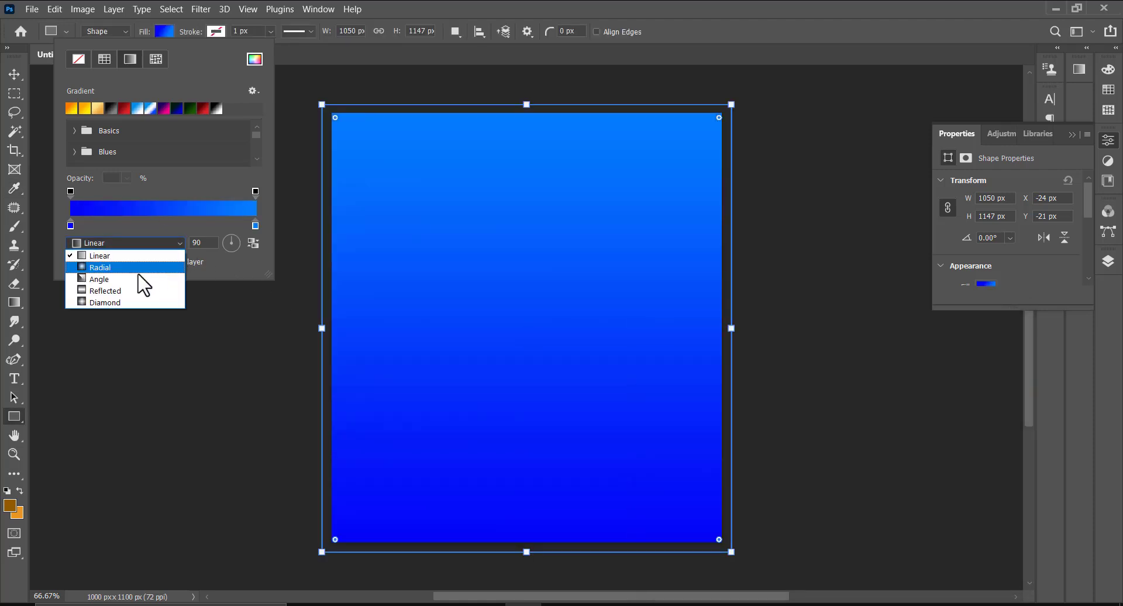
left_click(121, 266)
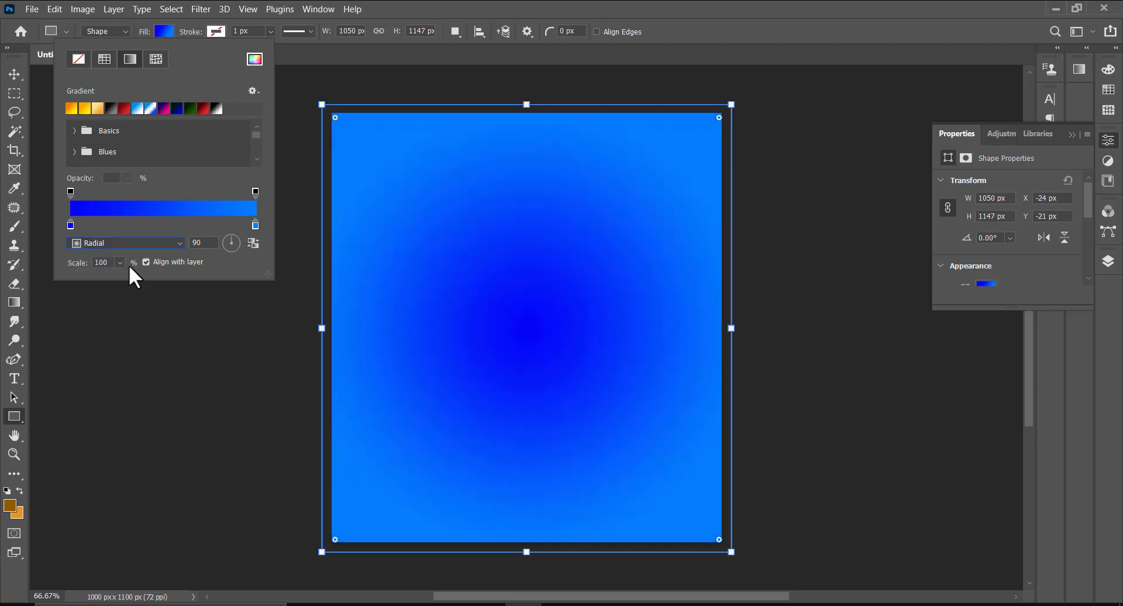
left_click(253, 243)
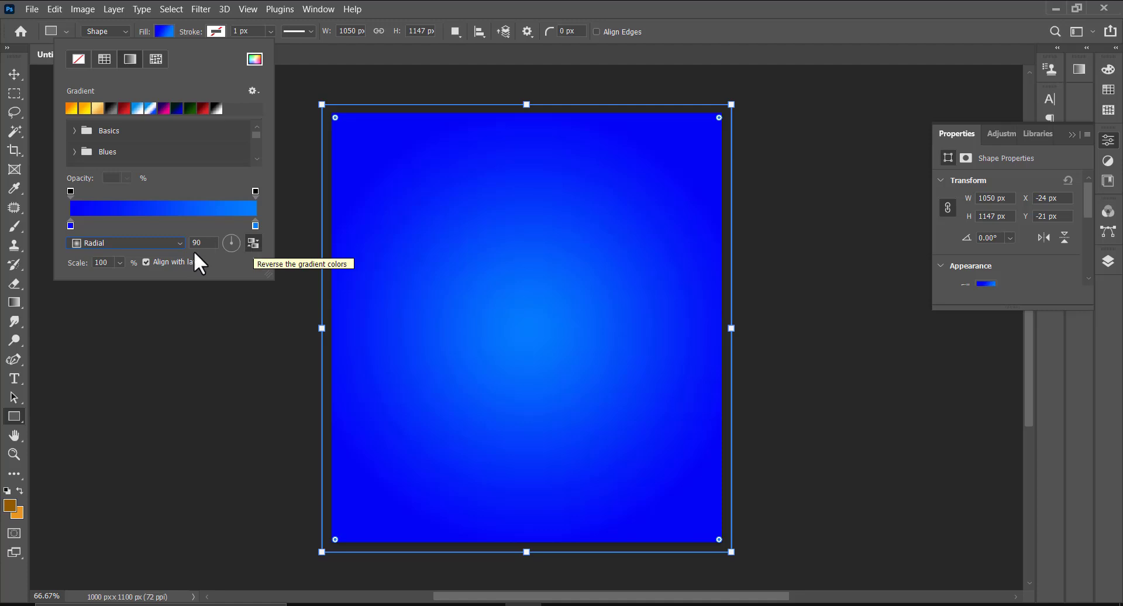
left_click(119, 263)
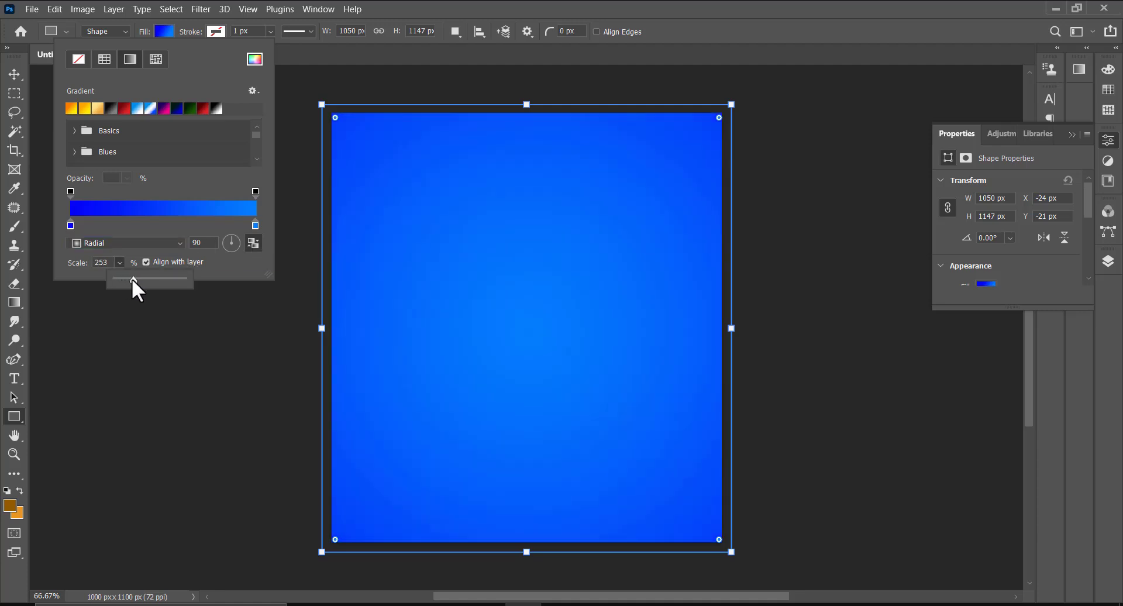
left_click_drag(128, 279, 128, 282)
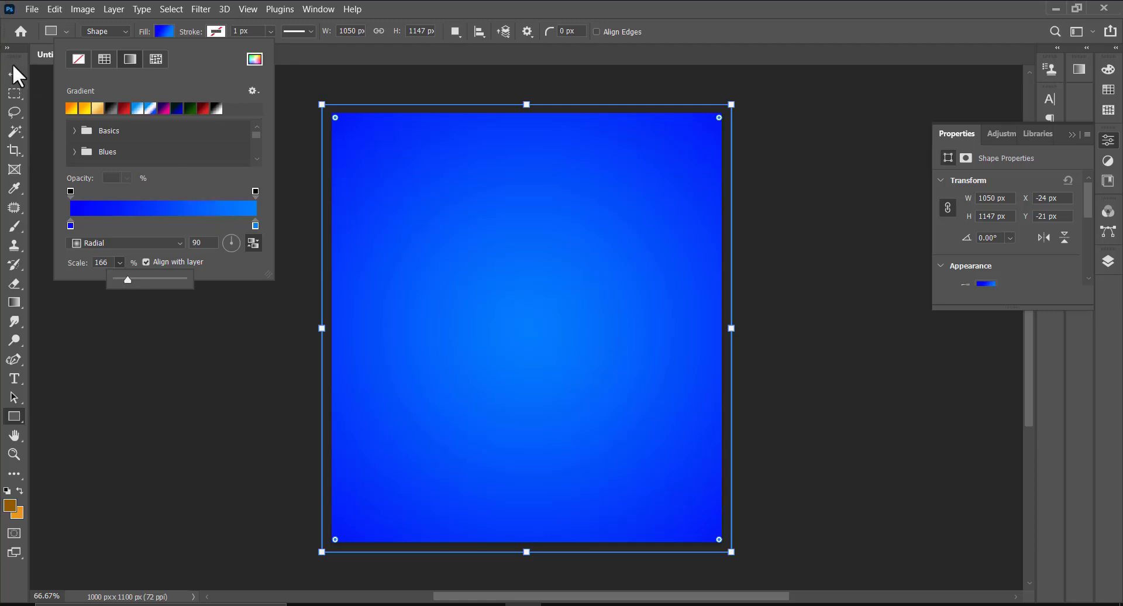
Save the rectangle's blue gradient as a new preset at the end of the gradient presets
left_click(223, 208)
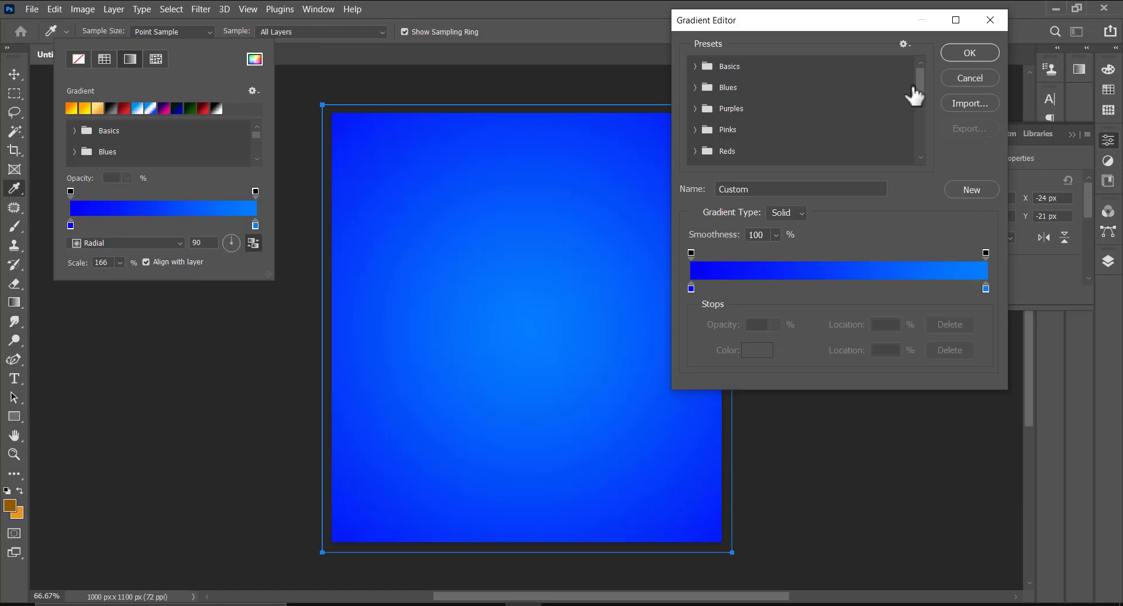
left_click_drag(922, 85, 921, 158)
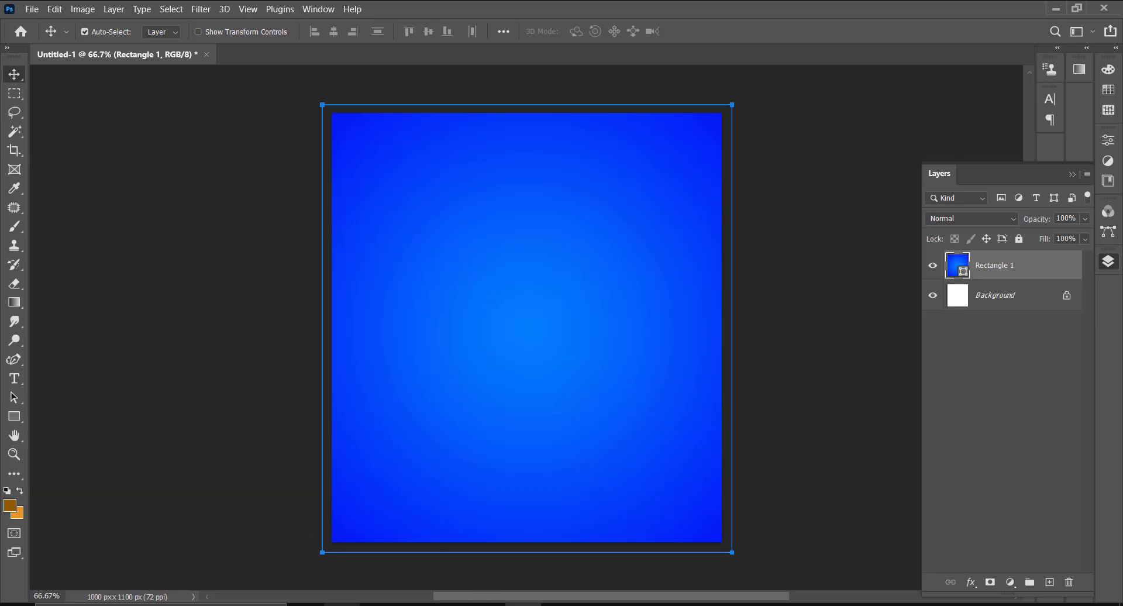
Place the photo pexels-ba-tik-3754143, scaled to about 17.17% and shifted toward the right side of the canvas
left_click(343, 605)
left_click_drag(956, 350, 540, 313)
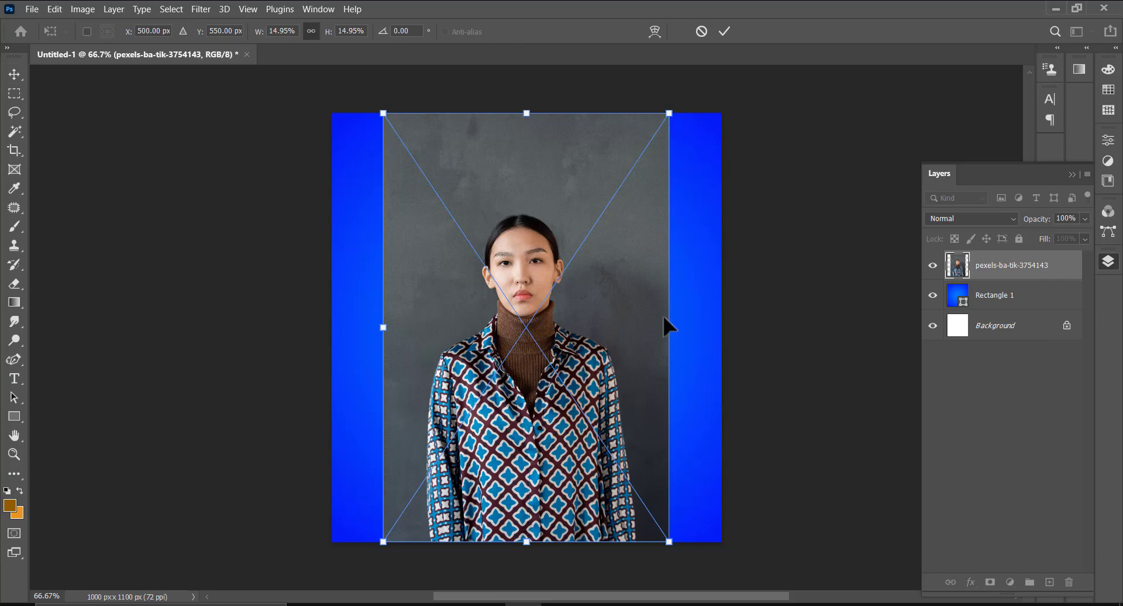
left_click_drag(674, 327, 718, 359)
left_click_drag(622, 405, 650, 405)
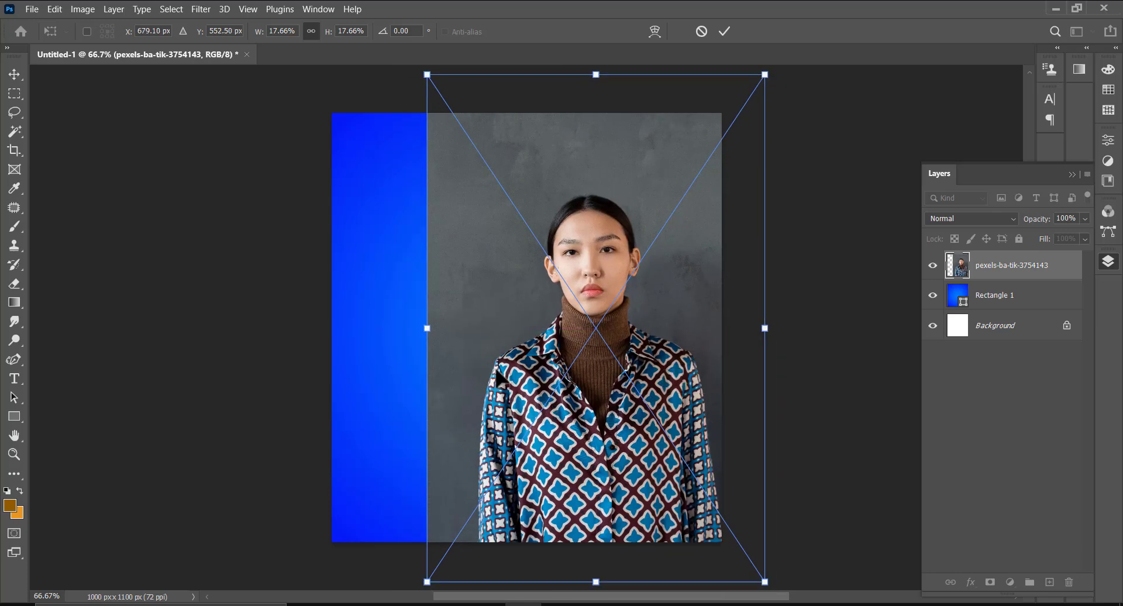
left_click_drag(427, 328, 436, 332)
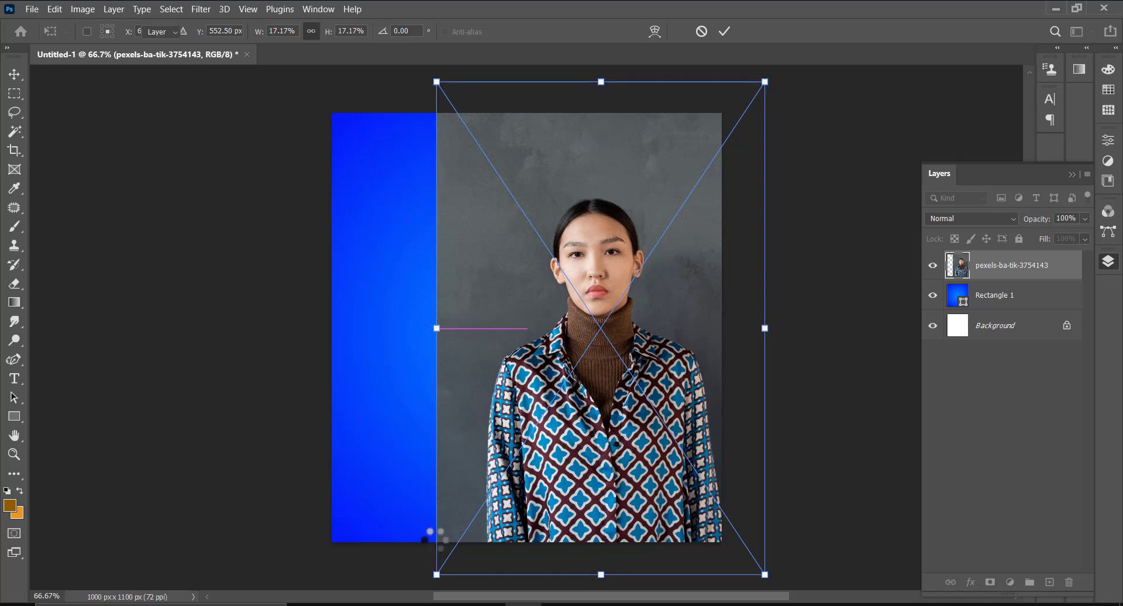
key("Return")
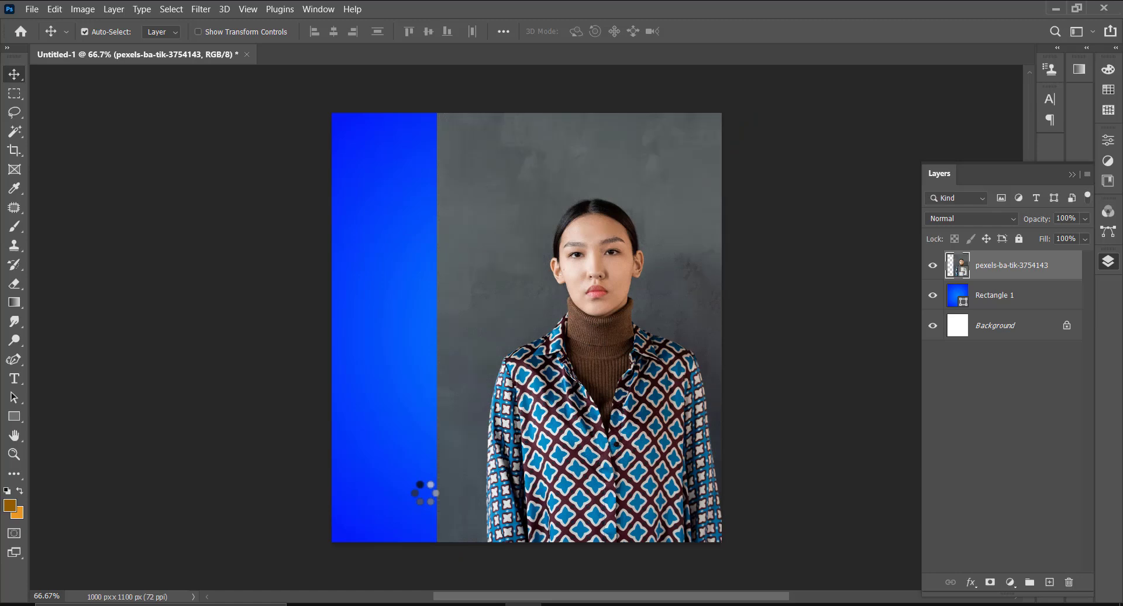
Select the woman in the photo as the subject and mask out the gray background
left_click(178, 10)
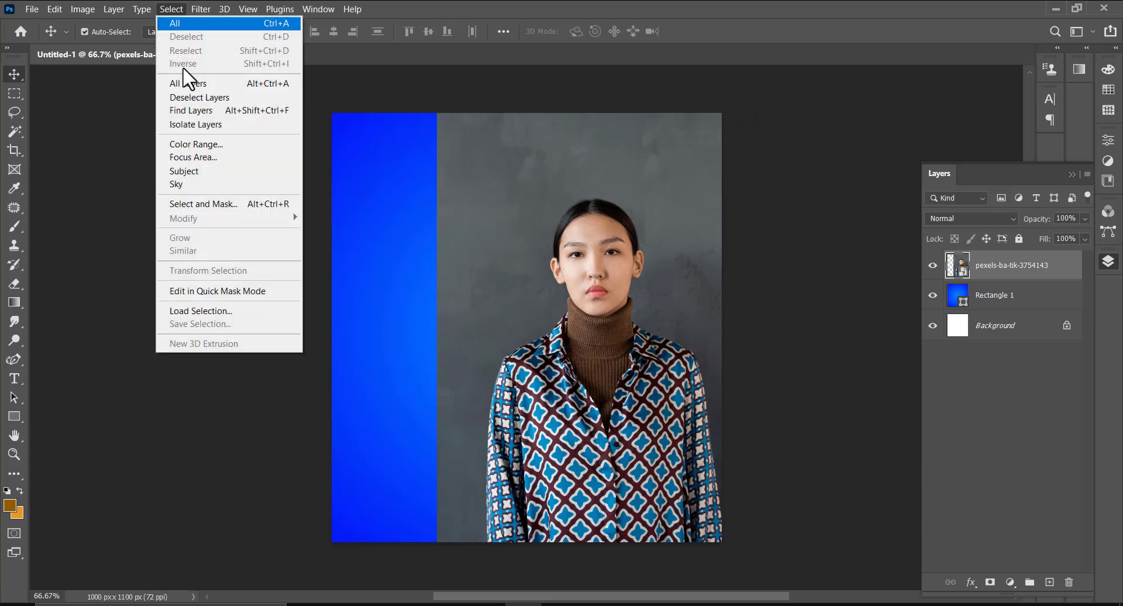
left_click(203, 173)
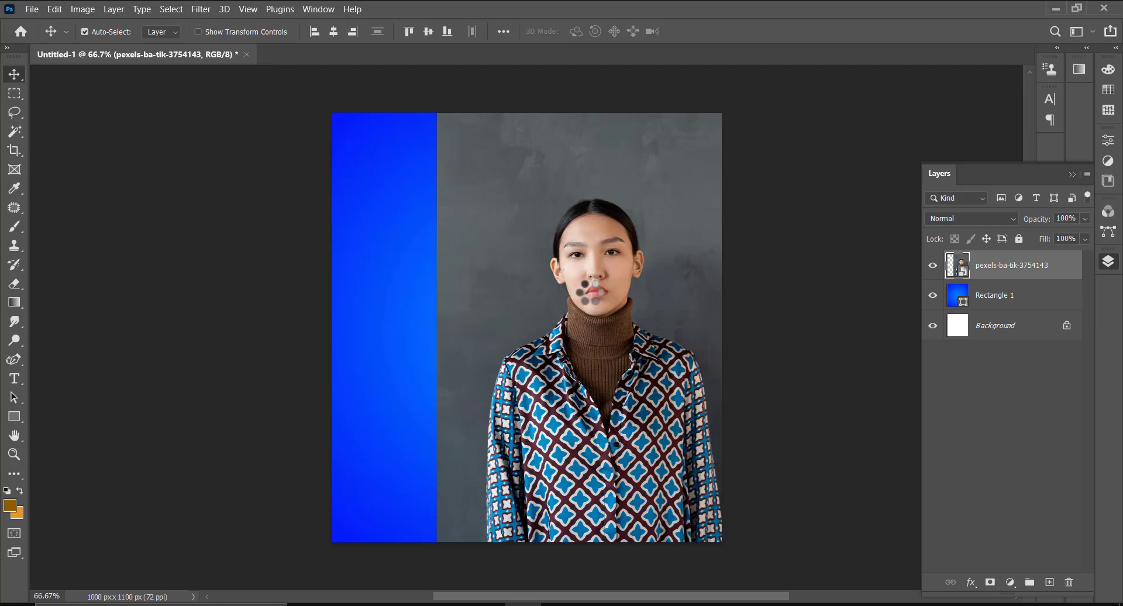
left_click(990, 583)
Draw an ellipse about 270 × 264 px over the woman's chest
left_click(21, 416)
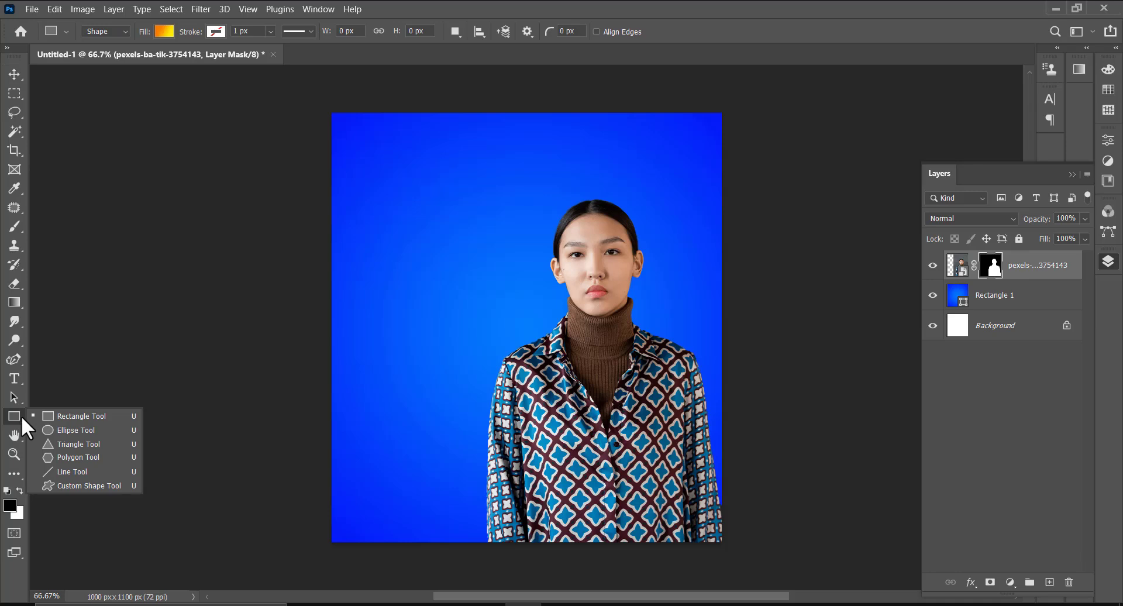
left_click(62, 429)
left_click_drag(555, 402, 648, 503)
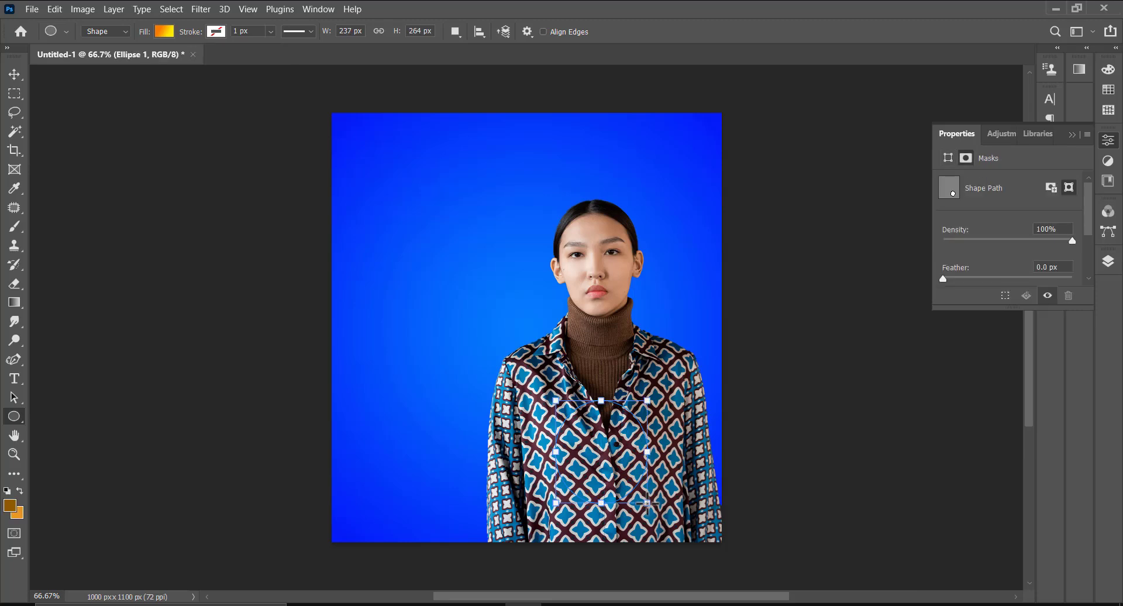
left_click_drag(556, 452, 537, 452)
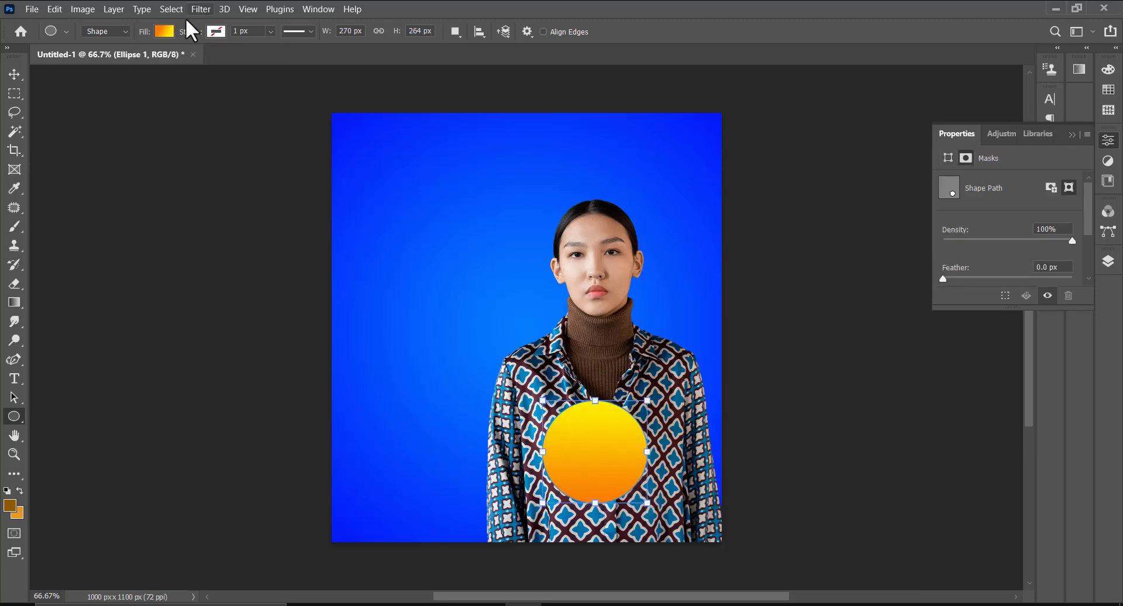
Fill the ellipse with the saved blue gradient preset, using the linear style at 90°
left_click(164, 31)
left_click(105, 58)
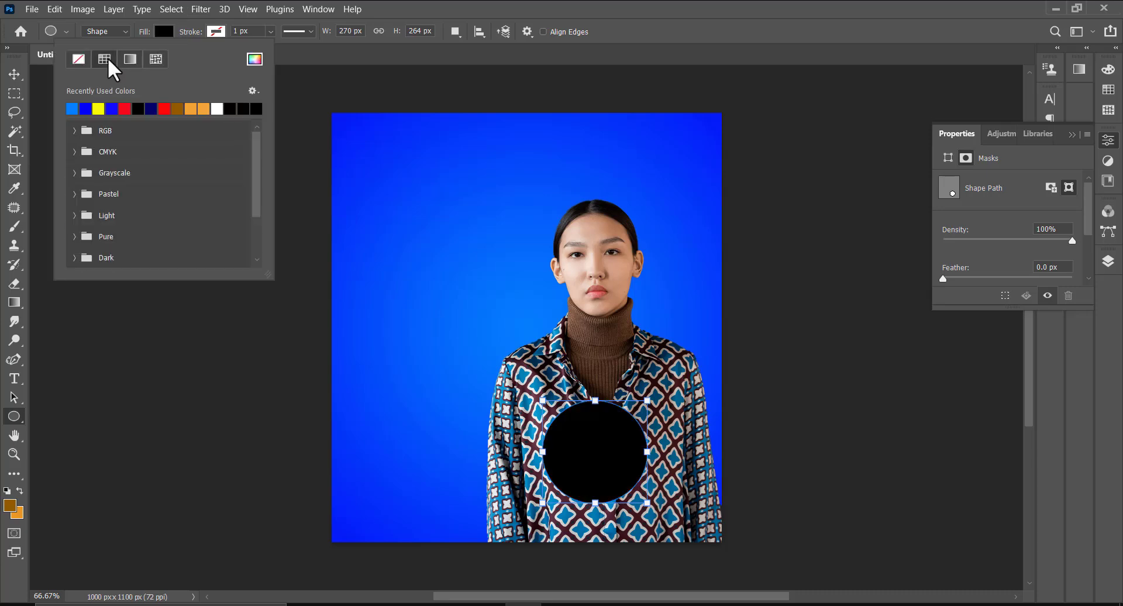
left_click(130, 59)
scroll(232, 157, "down", 3)
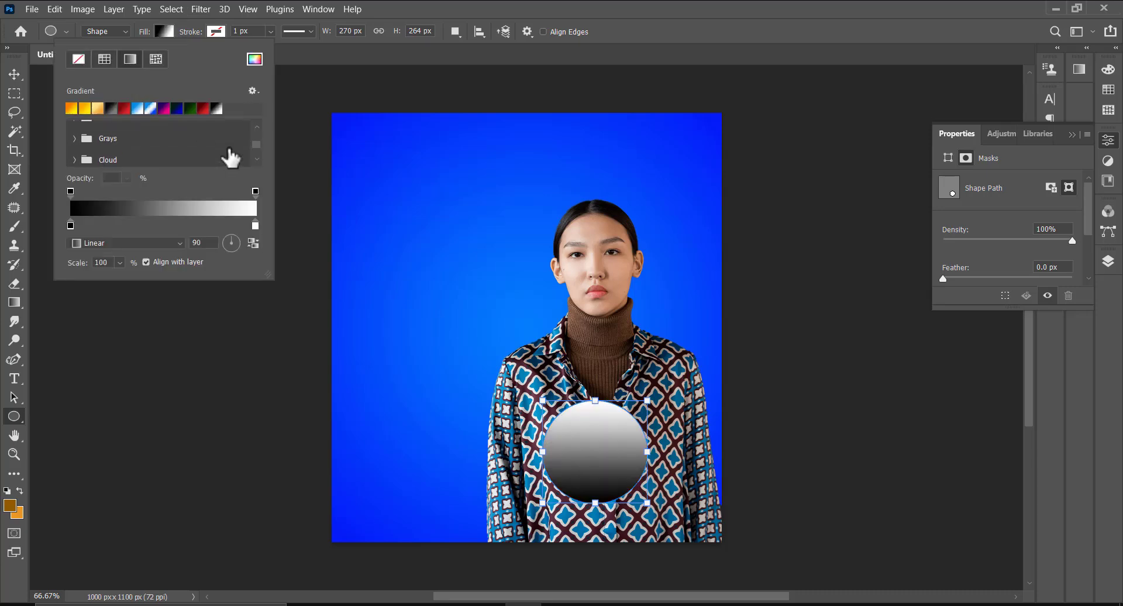
left_click(101, 155)
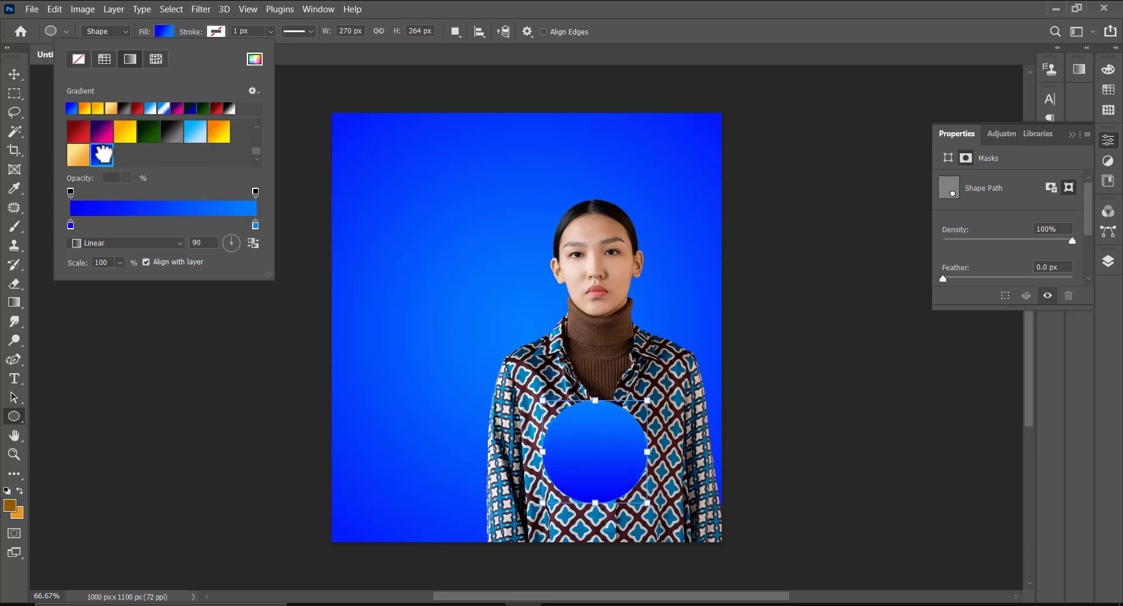
left_click(15, 74)
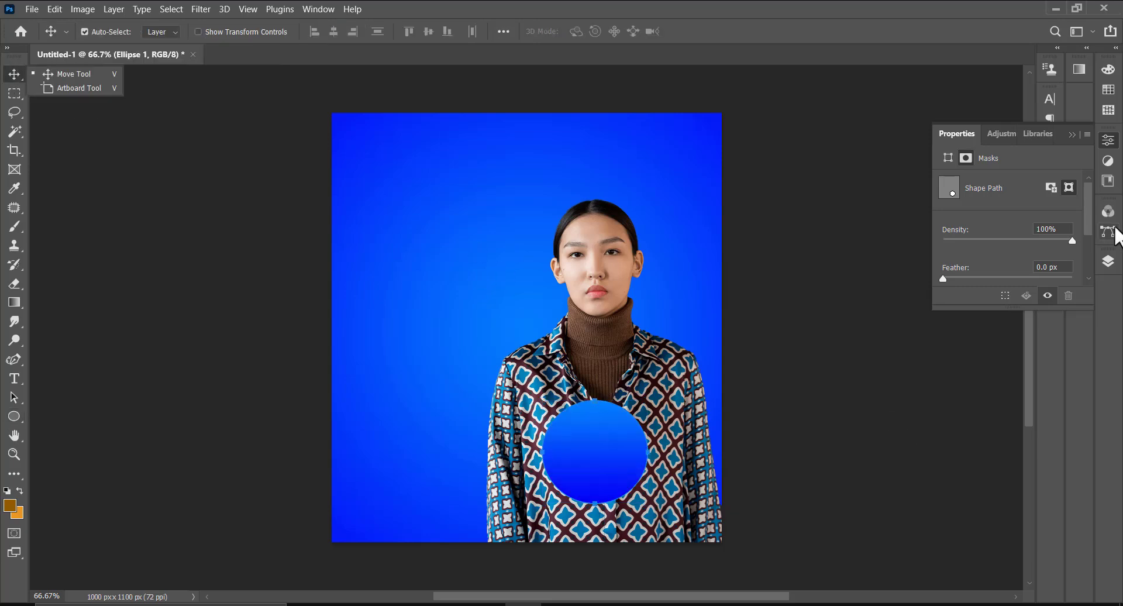
left_click(1109, 263)
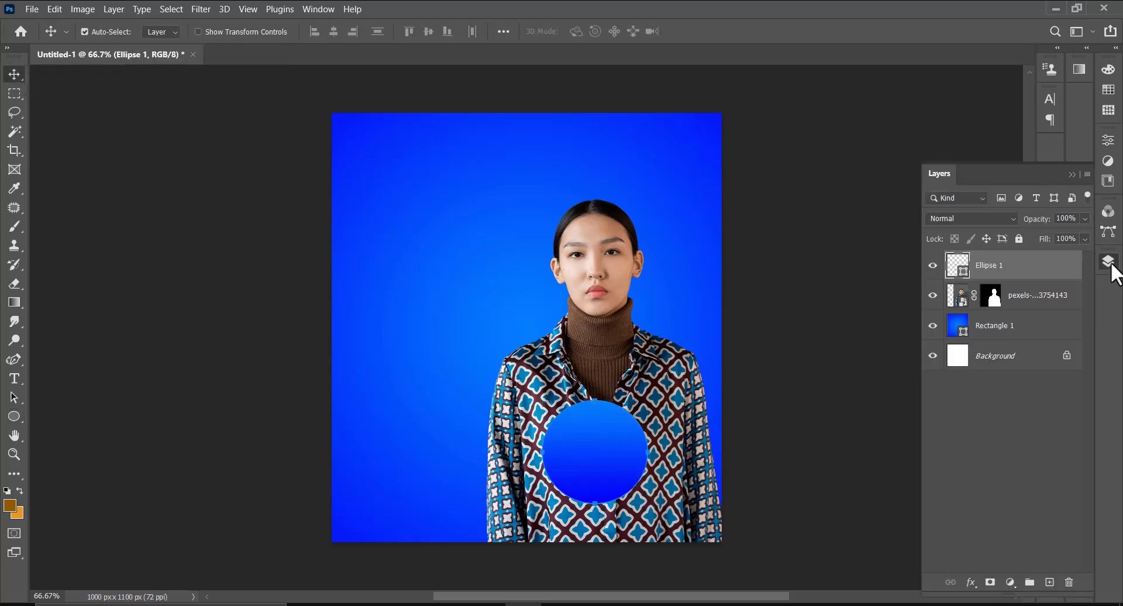
Add a Bevel & Emboss effect to the ellipse, using the Outer Bevel style and the Chisel Soft technique
right_click(1021, 273)
left_click(863, 10)
left_click_drag(728, 240, 935, 222)
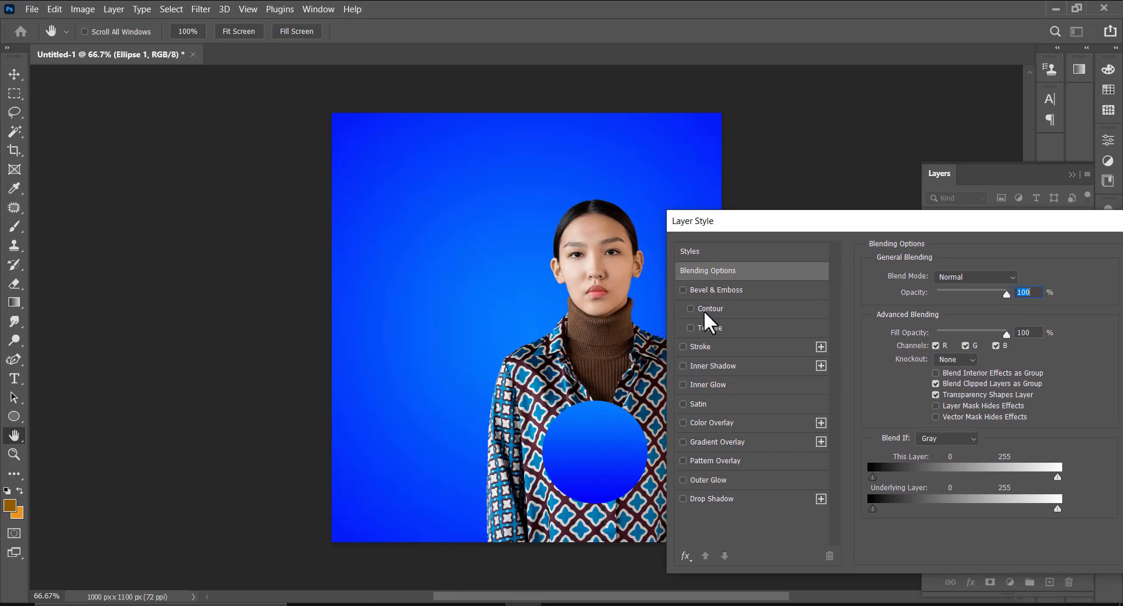
left_click(683, 289)
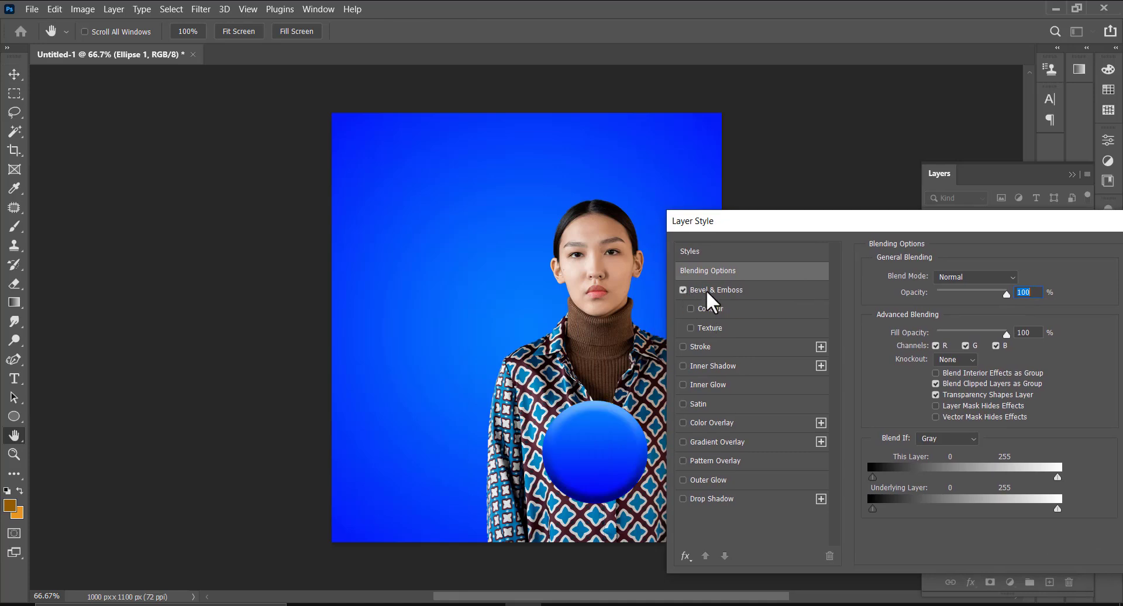
left_click(707, 290)
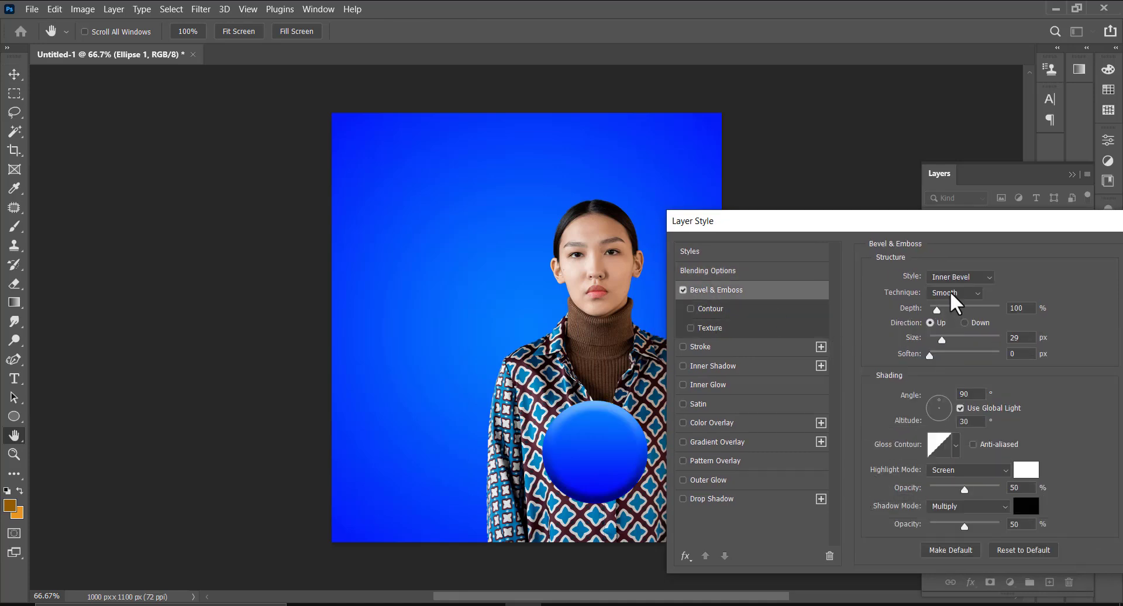
left_click(952, 293)
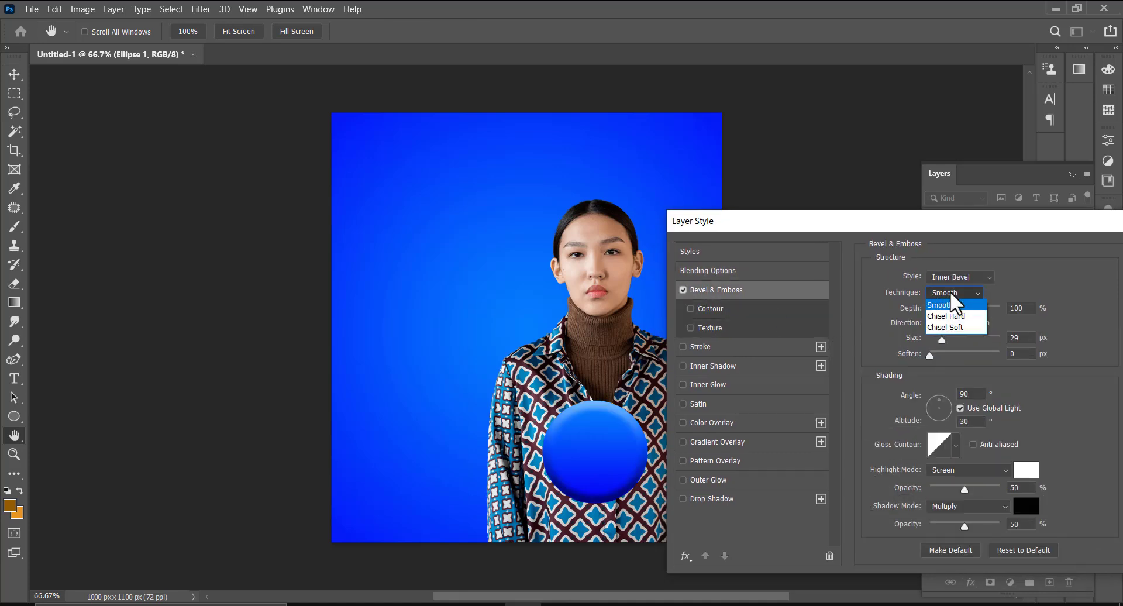
left_click(956, 327)
left_click(972, 278)
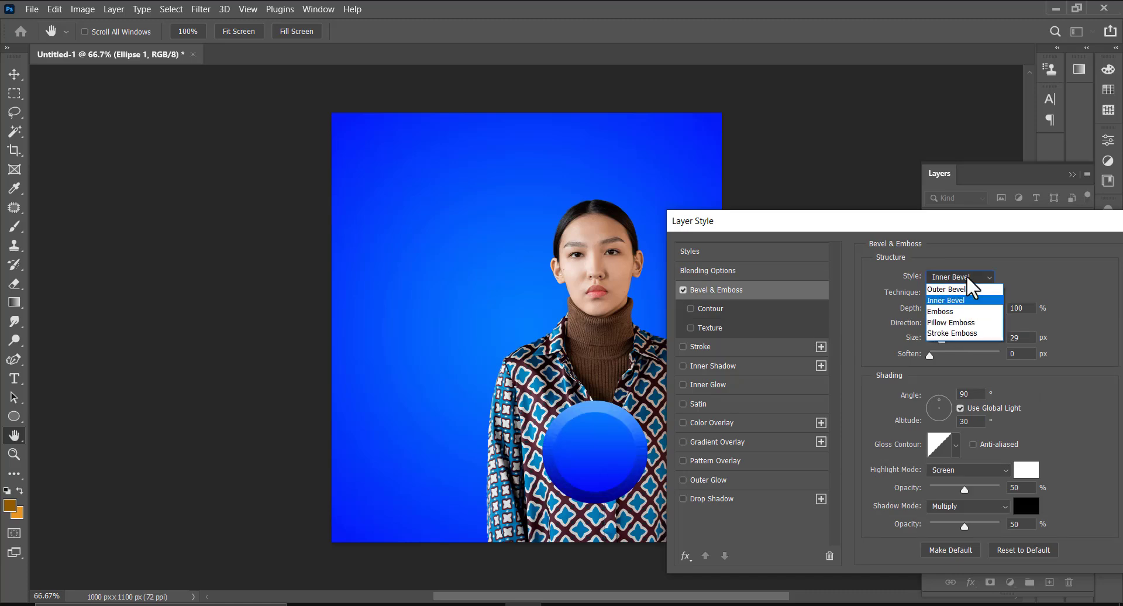
left_click(949, 291)
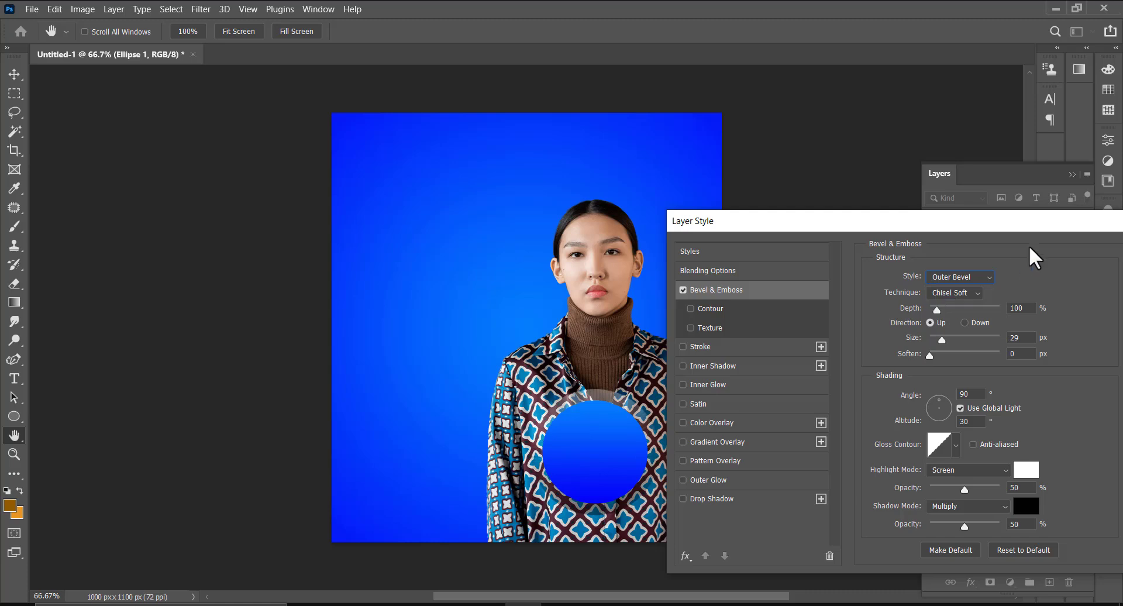
Set the ellipse's bevel depth to 230%, size to 35 px and soften to 4 px, and apply the effect
mouse_move(1004, 231)
left_mouse_down()
mouse_move(972, 230)
mouse_move(991, 229)
left_mouse_up()
left_click_drag(926, 308, 935, 311)
left_click_drag(918, 354, 933, 346)
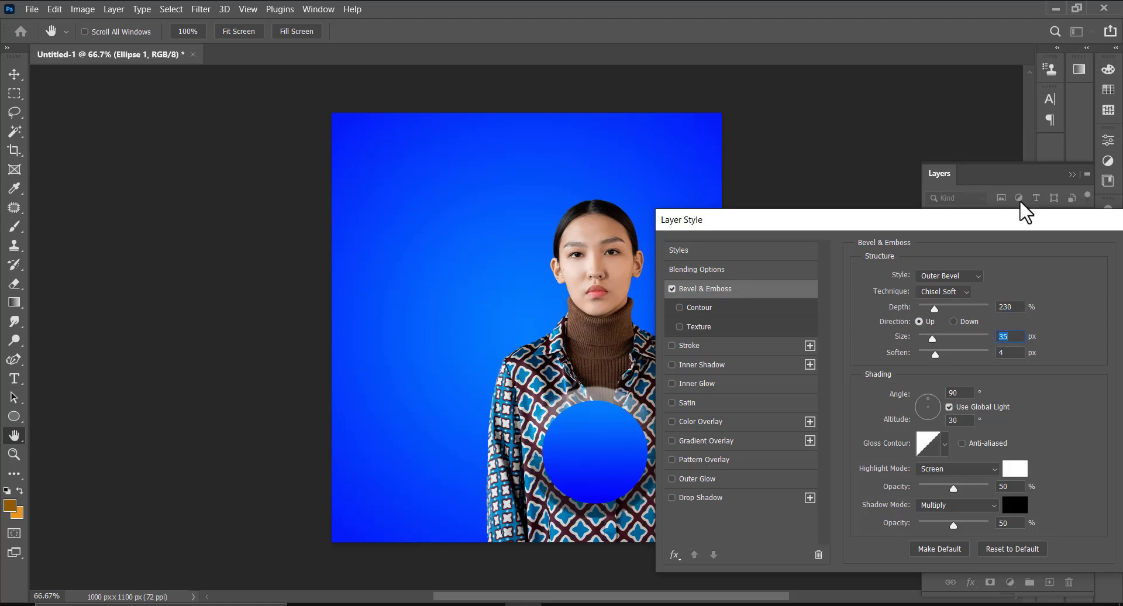
left_click_drag(987, 226, 889, 227)
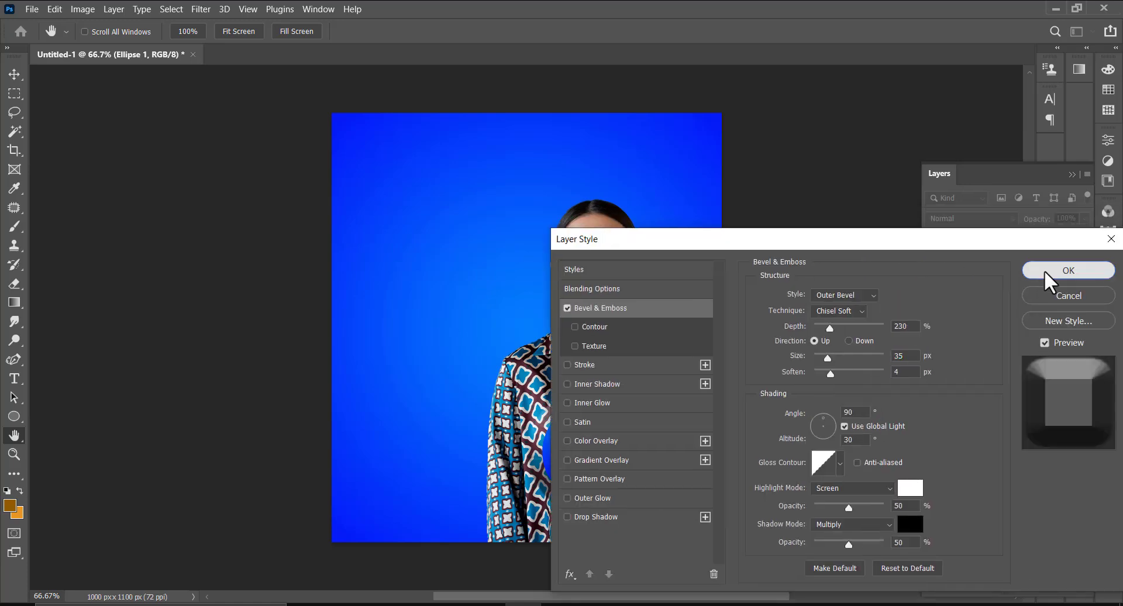
left_click(1045, 270)
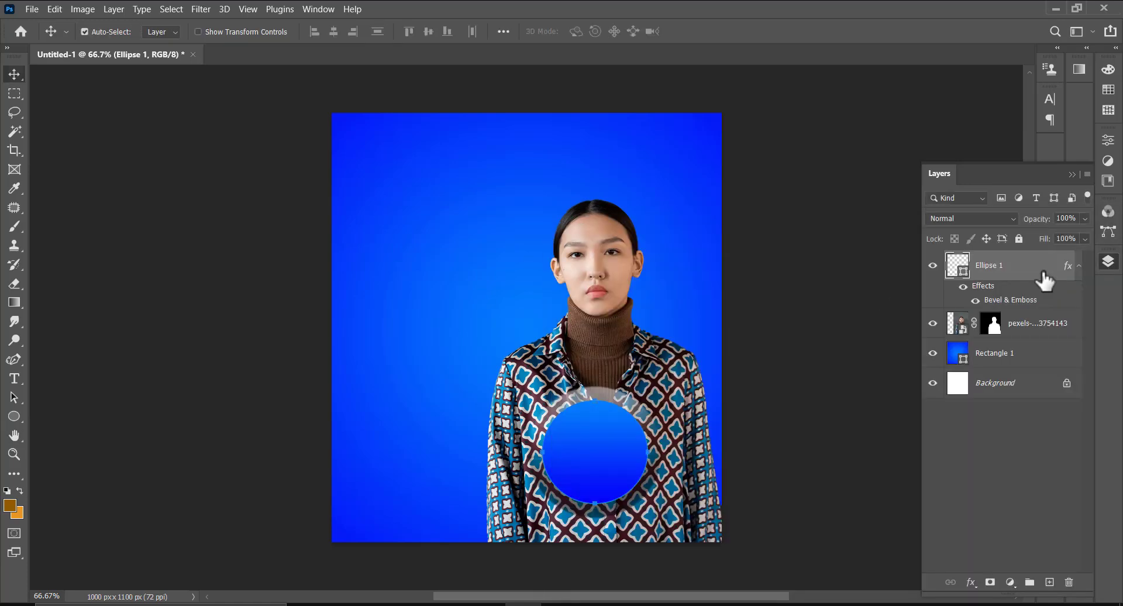
right_click(14, 416)
left_click(64, 420)
left_click_drag(393, 384, 449, 447)
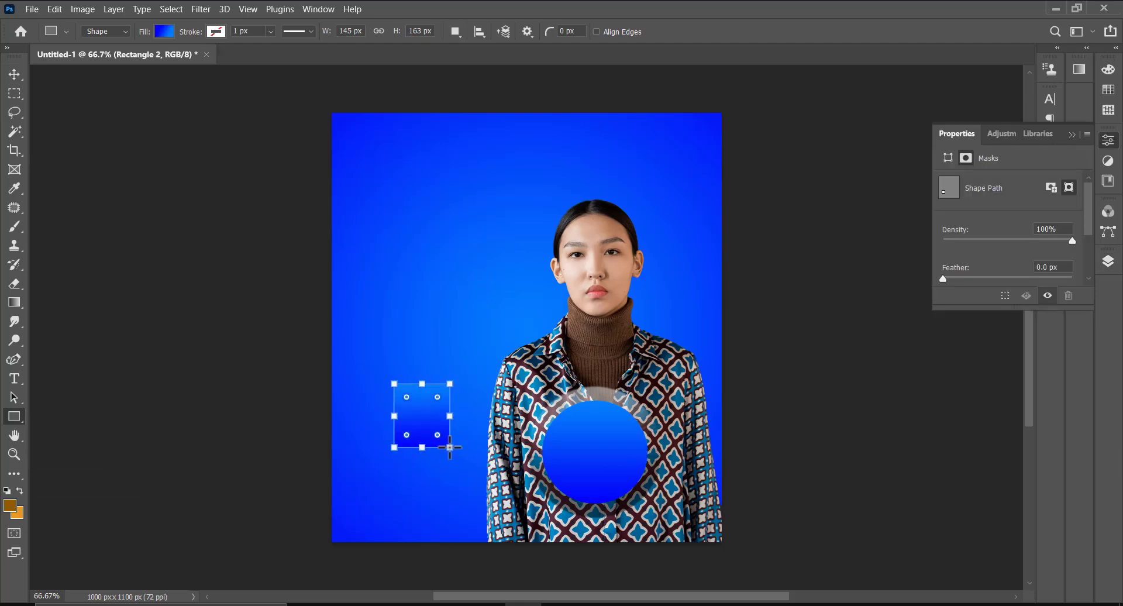
key("ctrl+z")
Draw a second ellipse about 184 × 190 px on the empty background to the left of the woman
right_click(14, 416)
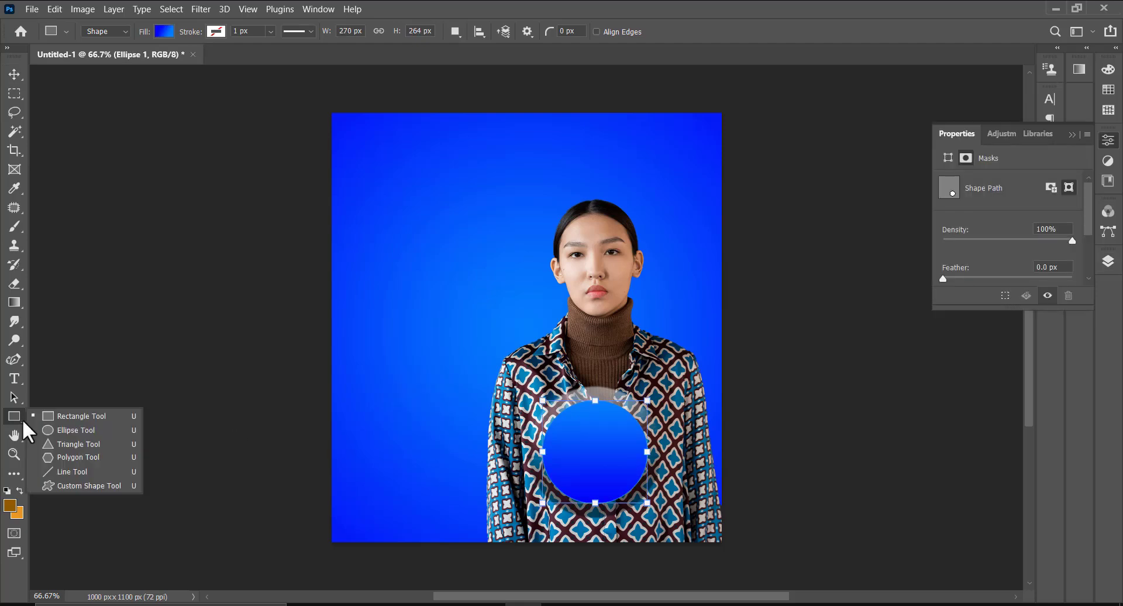
left_click(64, 430)
left_click_drag(361, 406, 431, 477)
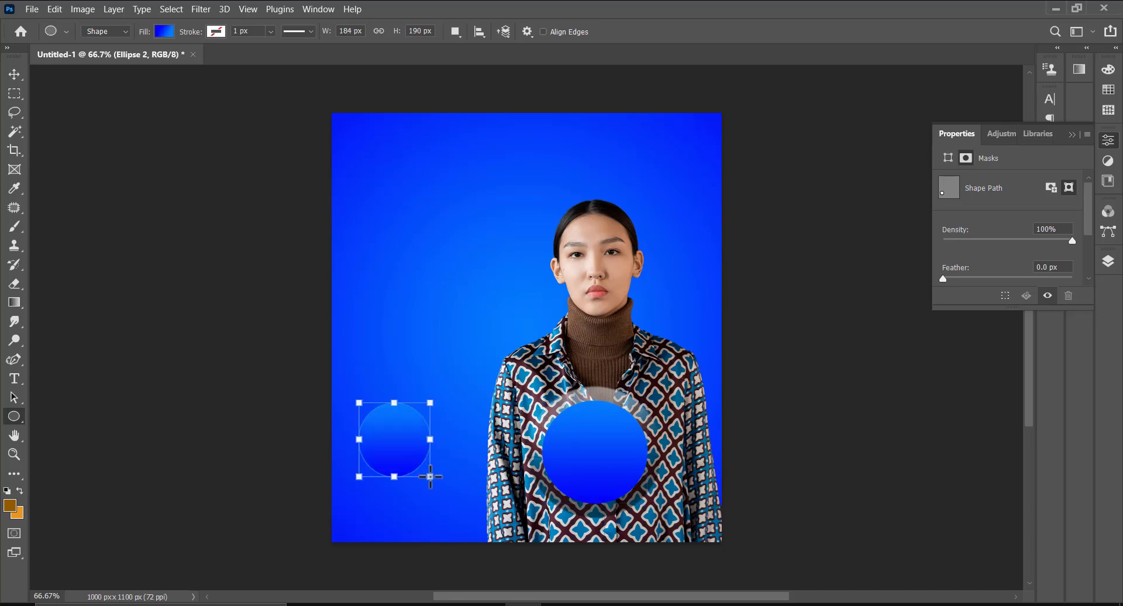
Give the second ellipse a 9 px white stroke and a light blue solid fill
left_click(164, 30)
left_click(78, 59)
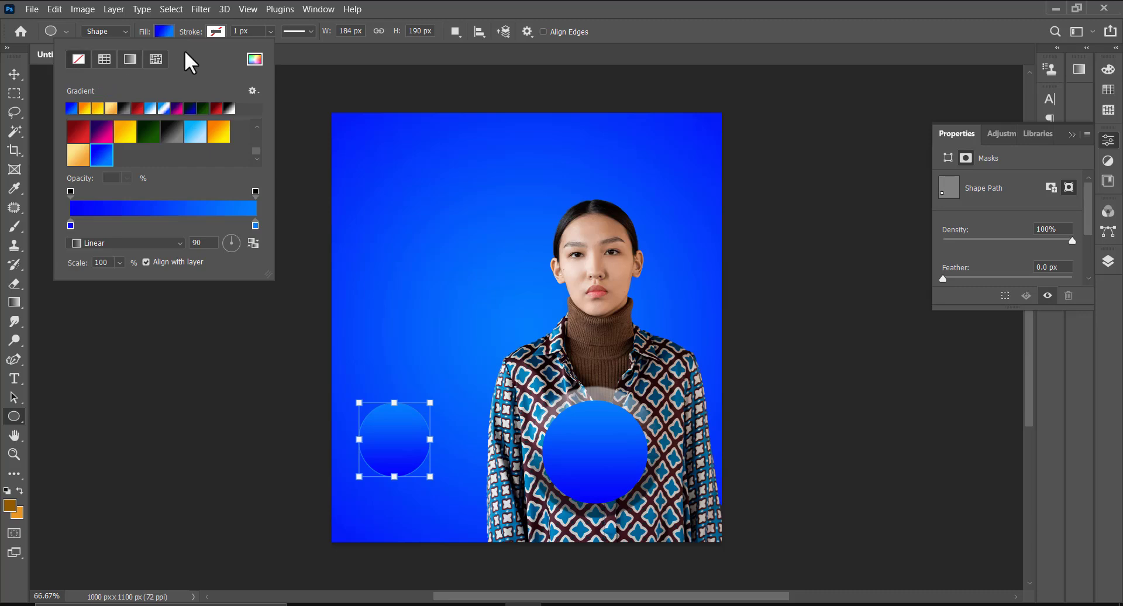
left_click(214, 33)
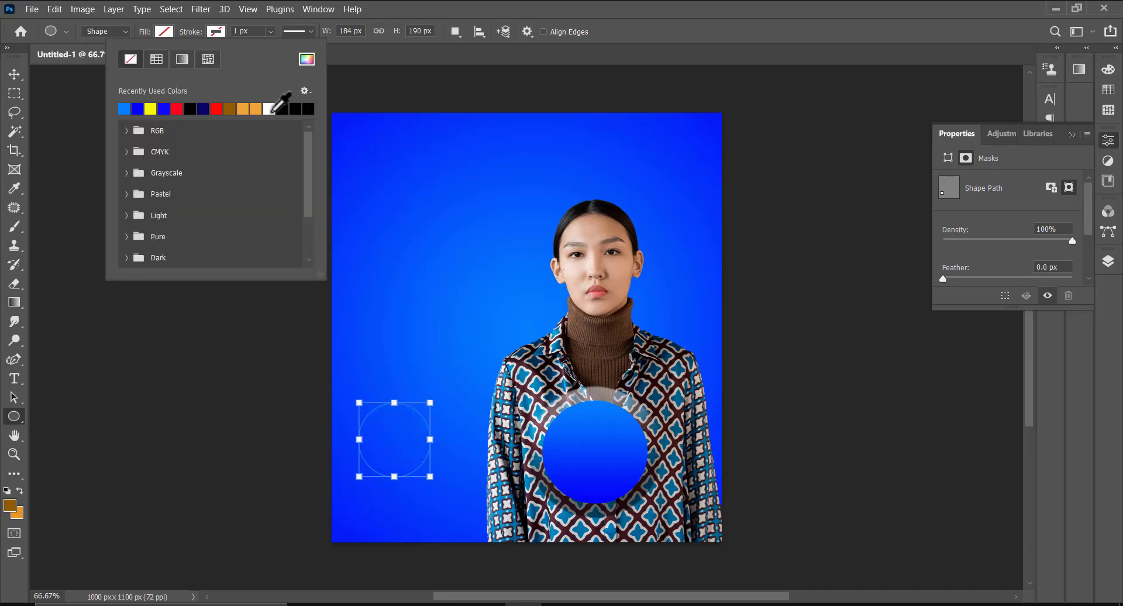
left_click(269, 108)
left_click(198, 39)
left_click_drag(198, 39, 201, 35)
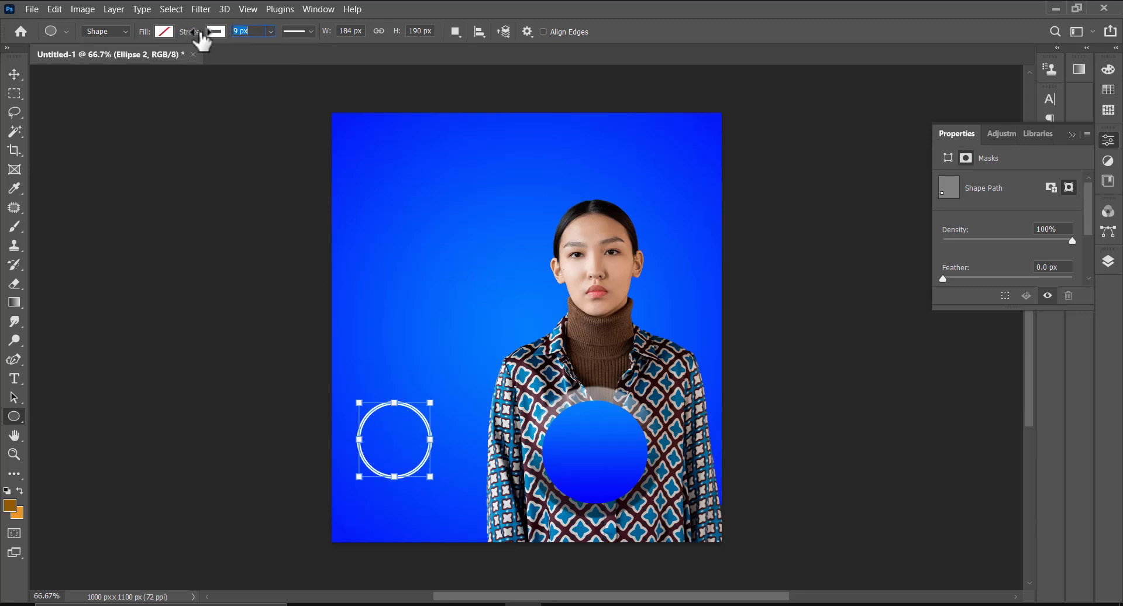
left_click(168, 40)
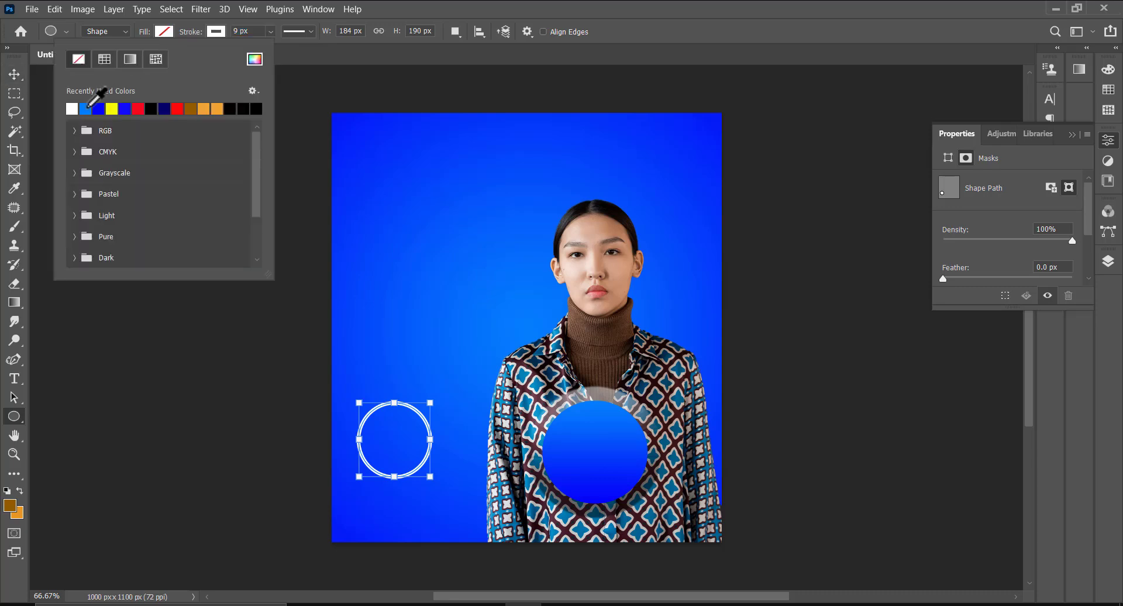
left_click(94, 108)
Center the small ellipse over the beveled circle on the woman's chest and scale it to 122%
left_click(16, 82)
left_click(15, 75)
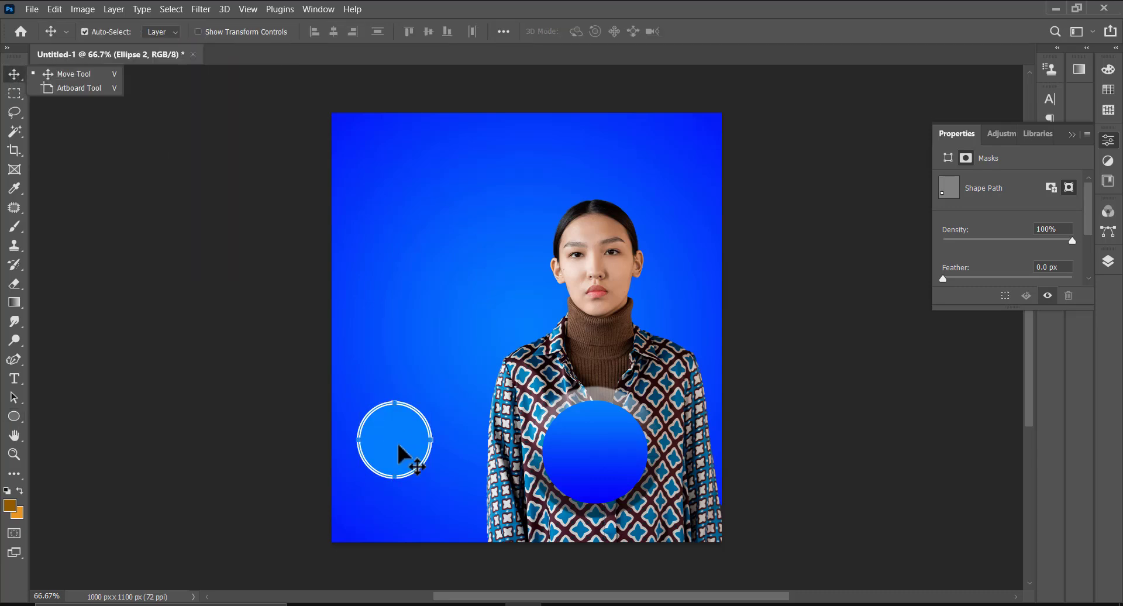
left_click_drag(408, 459, 605, 471)
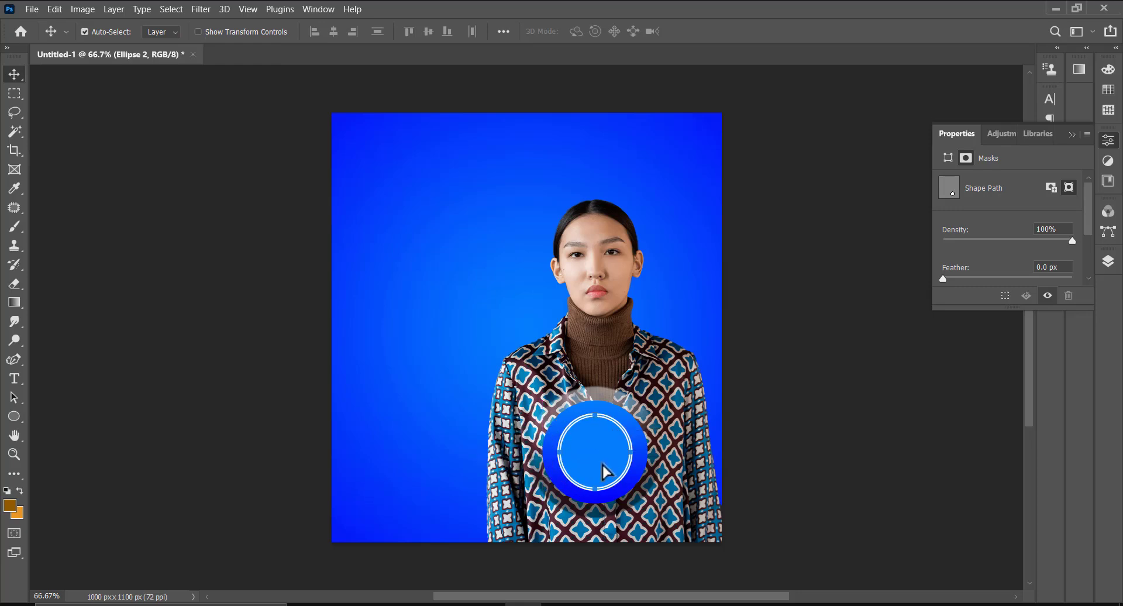
key("ctrl+t")
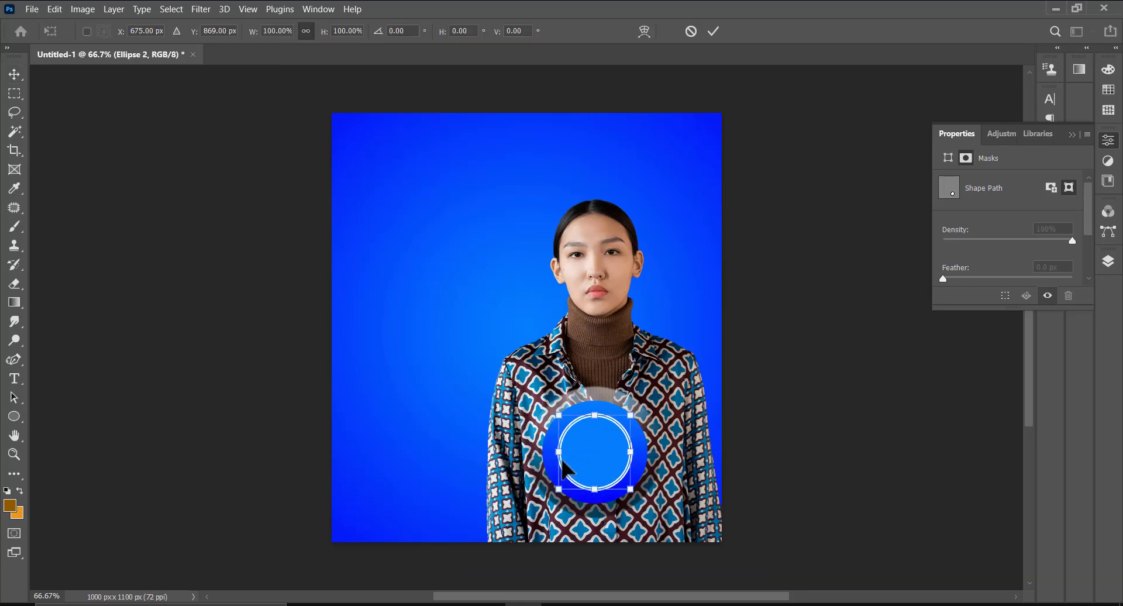
mouse_move(559, 452)
left_mouse_down()
mouse_move(540, 452)
mouse_move(551, 451)
left_mouse_up()
left_click_drag(630, 452, 638, 452)
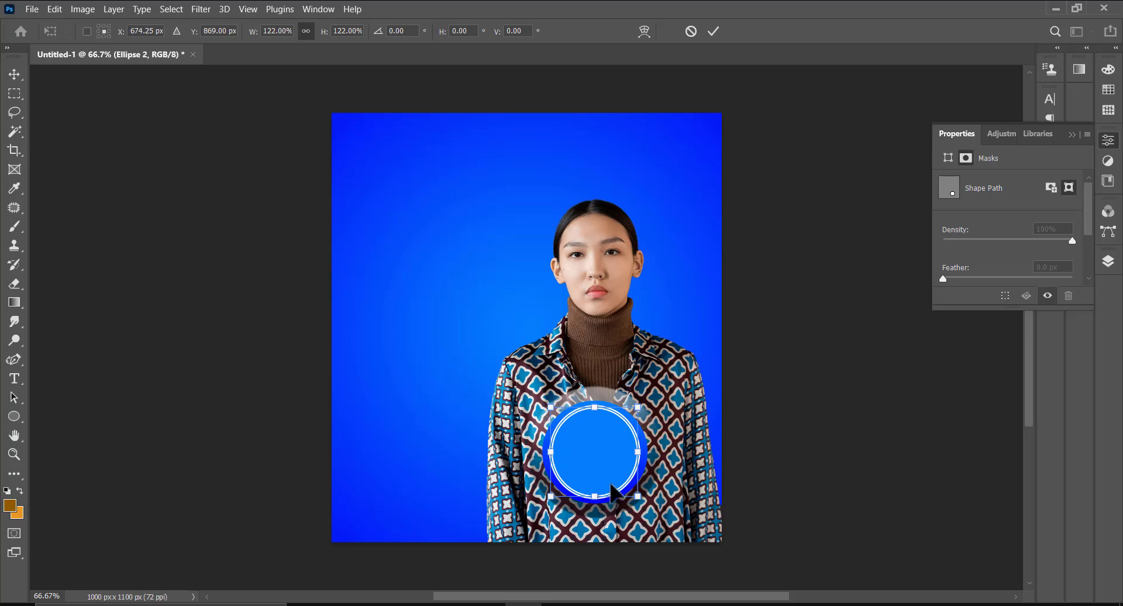
key("Return")
Reduce the inner ellipse's stroke to 5 px, remove its fill, and select the background rectangle
key("u")
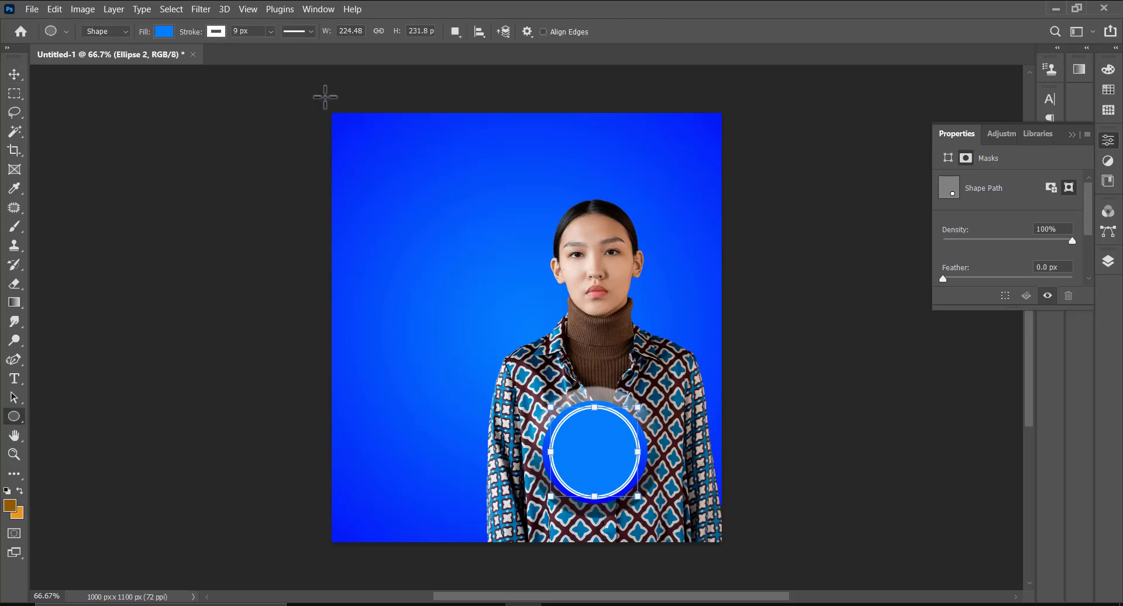
left_click_drag(199, 40, 170, 36)
left_click(164, 32)
left_click(128, 55)
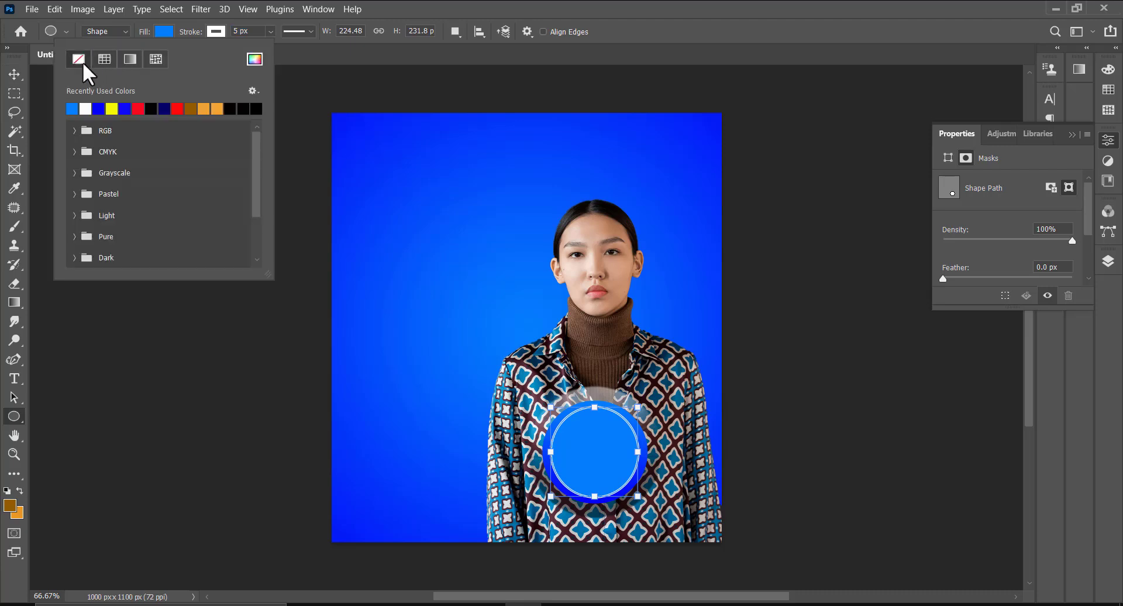
left_click(14, 73)
left_click(409, 353)
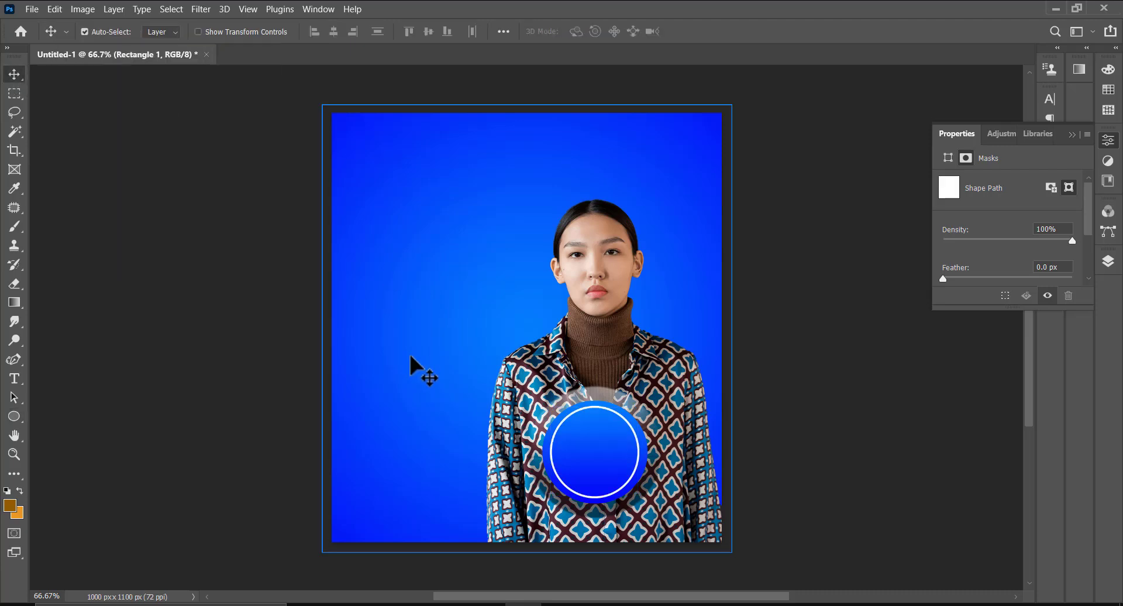
Add horizontal text left of the woman, with the title Miss on one line and the person's first name below
left_click(14, 378)
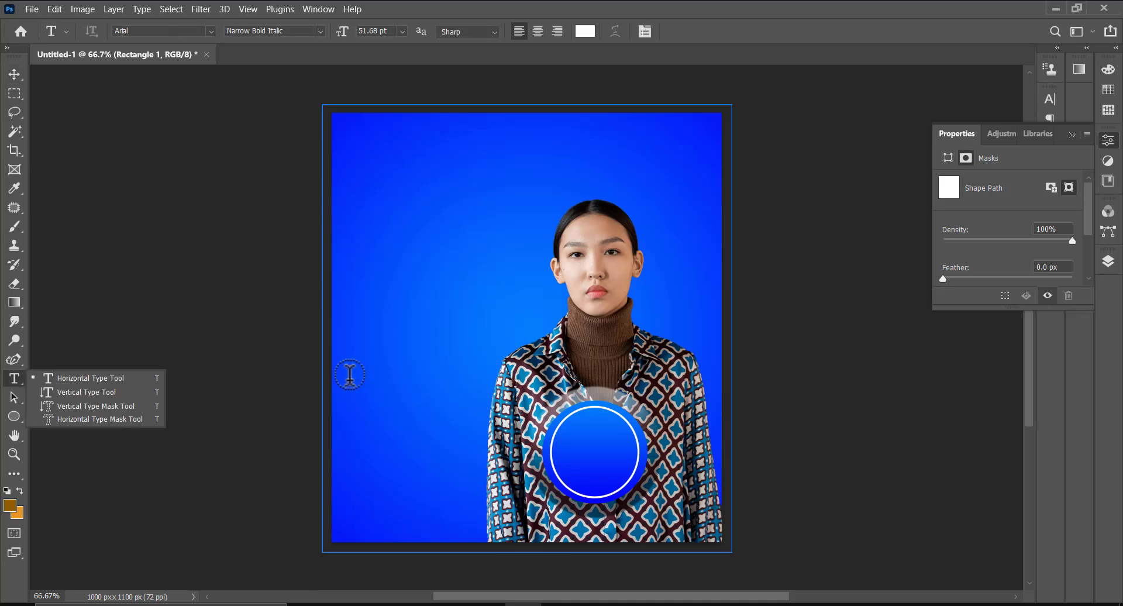
left_click(120, 379)
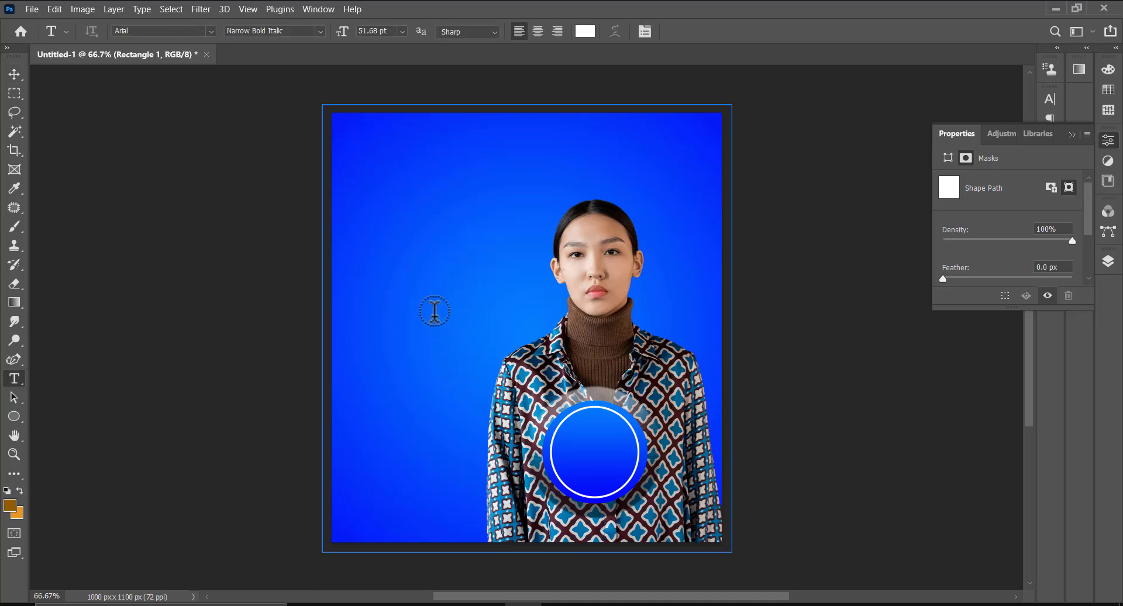
left_click(385, 331)
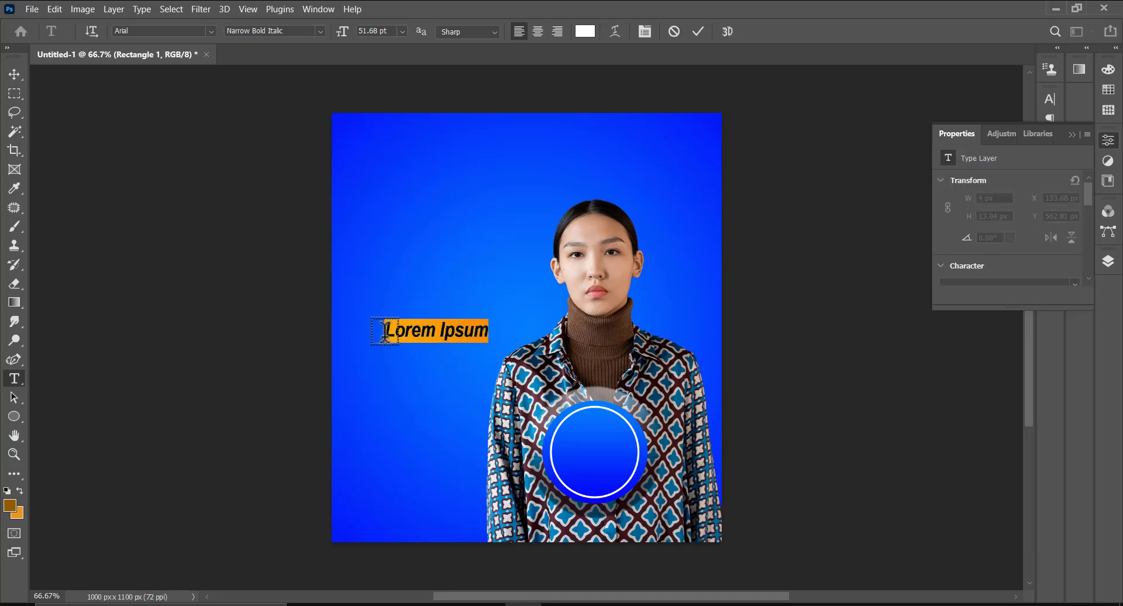
type("Miss")
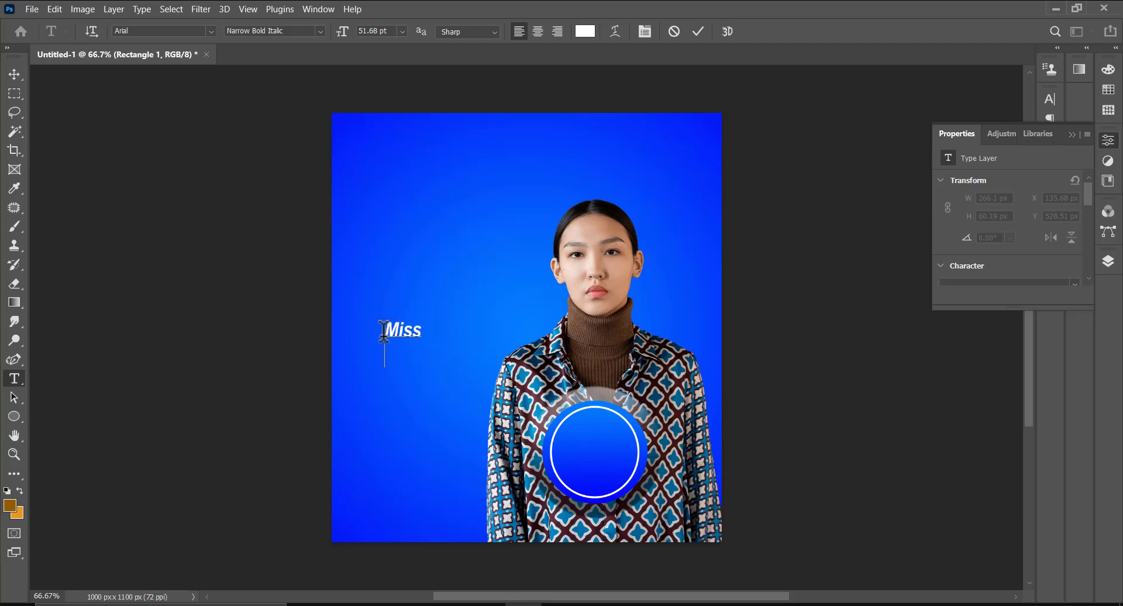
key("Return")
type("Mavis")
Set the whole two-line text in Tw Cen MT Condensed Extra Bold with 42 pt leading
key("ctrl+a")
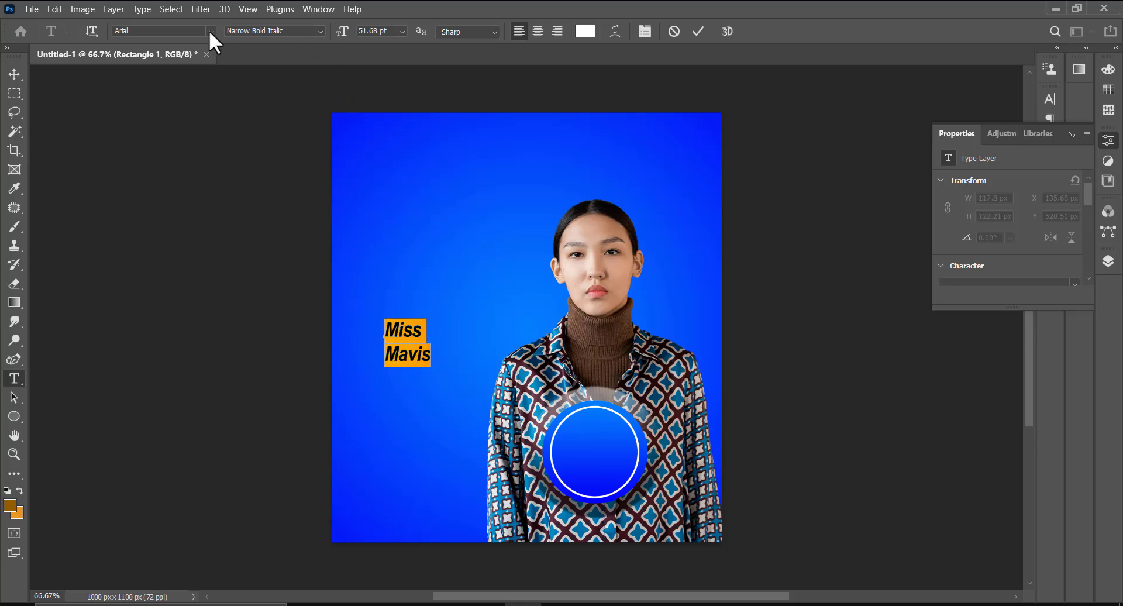
left_click(210, 31)
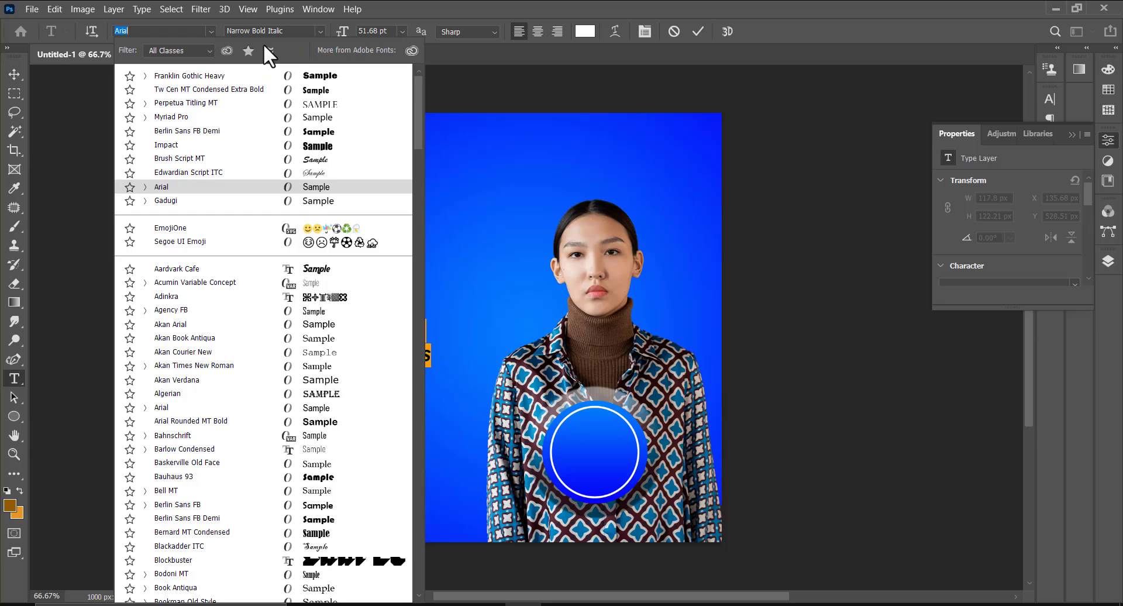
left_click(316, 92)
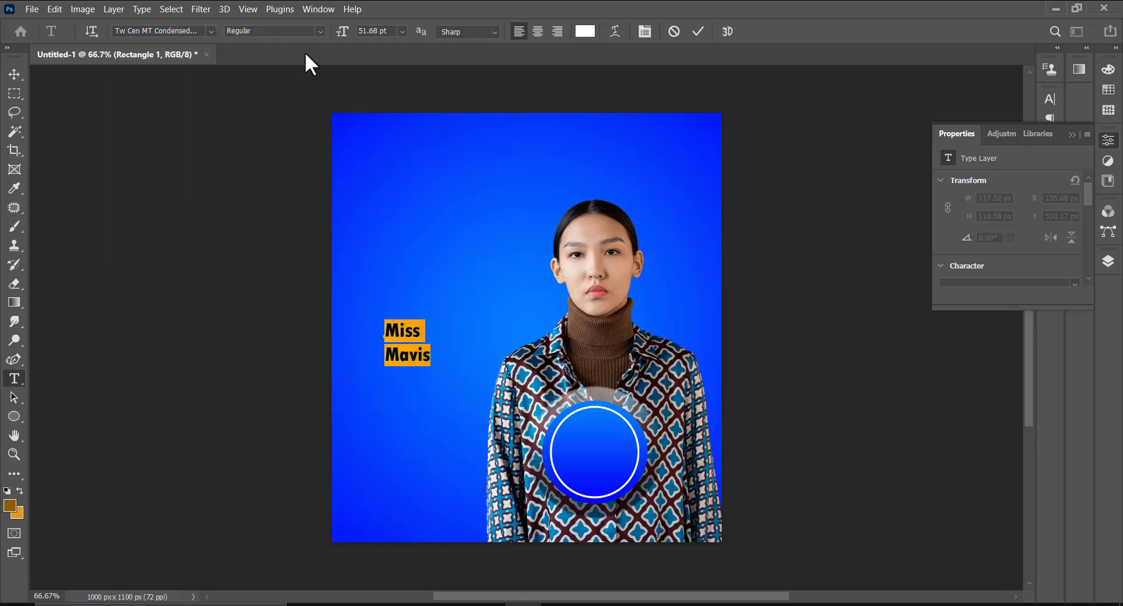
left_click(1108, 141)
left_click(1107, 142)
left_click_drag(1087, 193, 1090, 223)
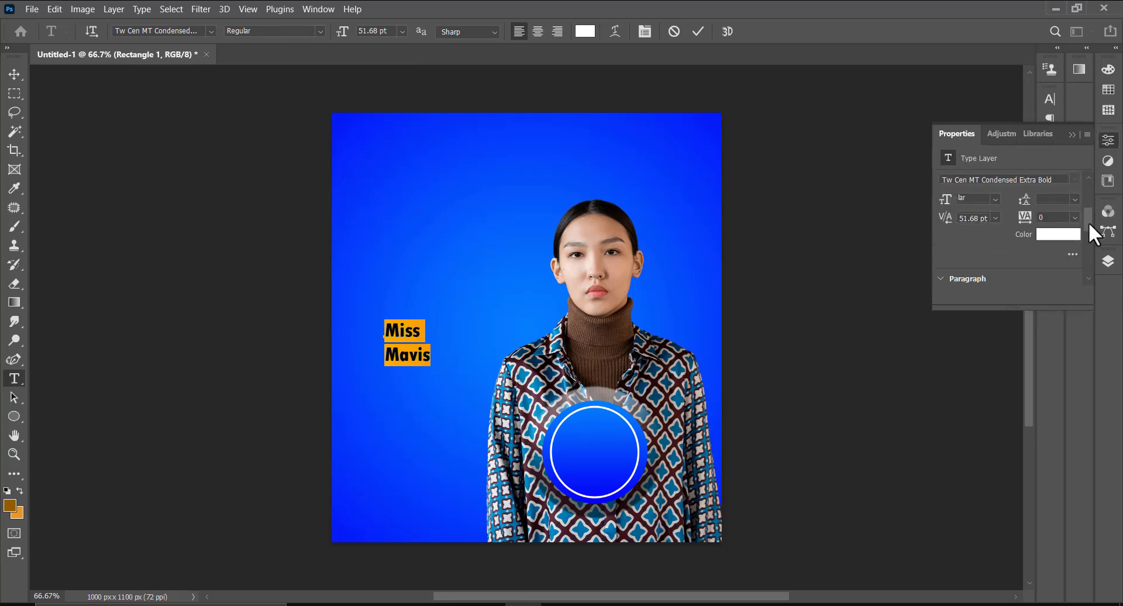
left_click(700, 32)
Move the name text onto the circular badge and bring its layer to the top of the stack
key("v")
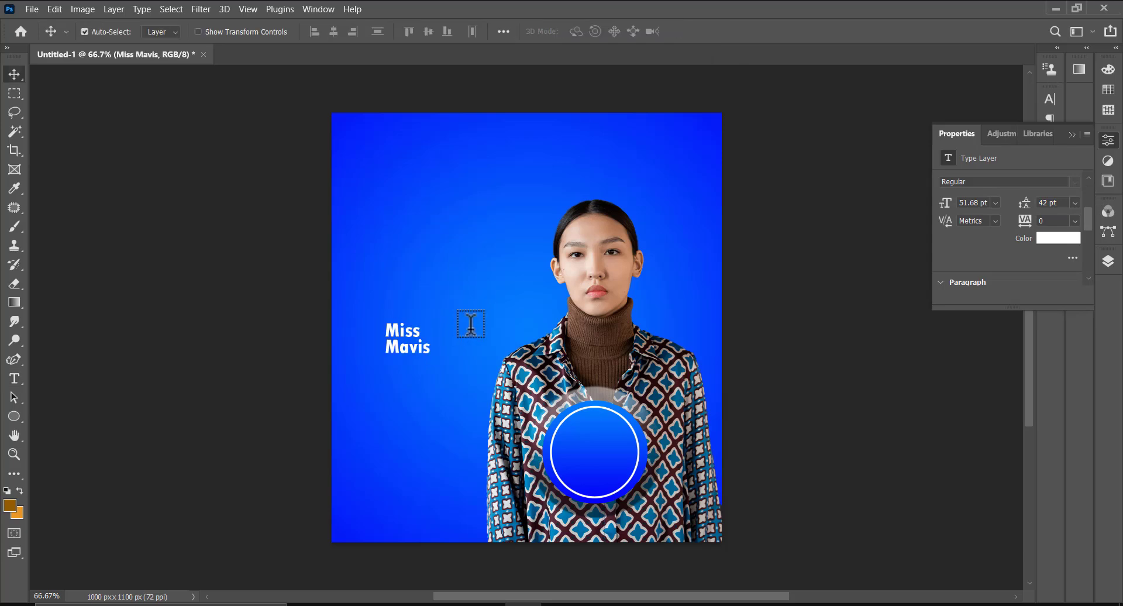
left_click_drag(425, 351, 600, 462)
left_click(1110, 263)
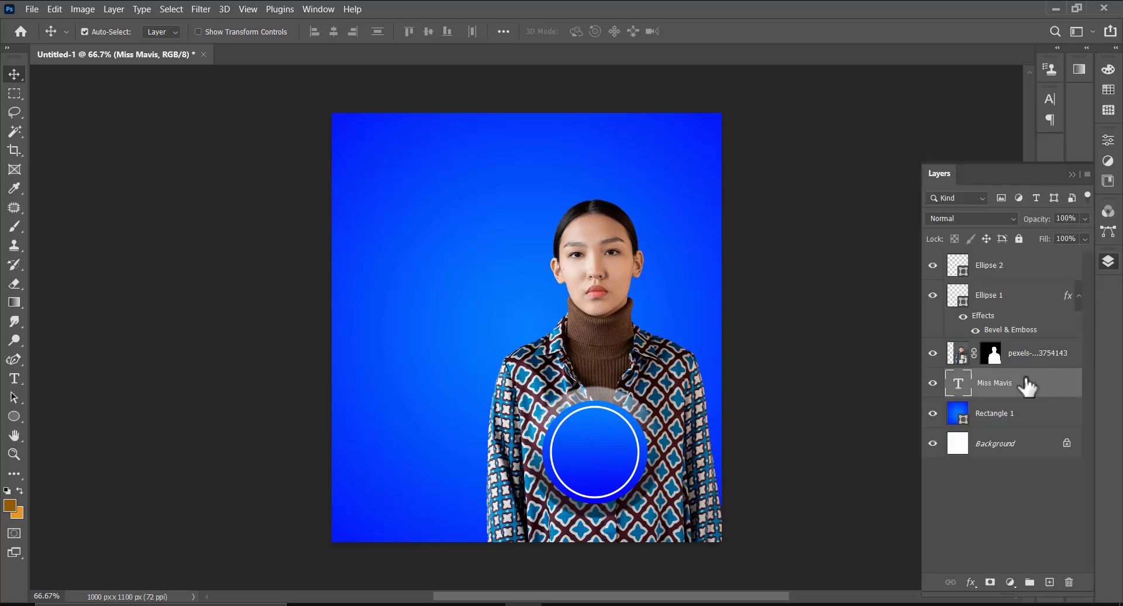
left_click_drag(1025, 389, 1066, 253)
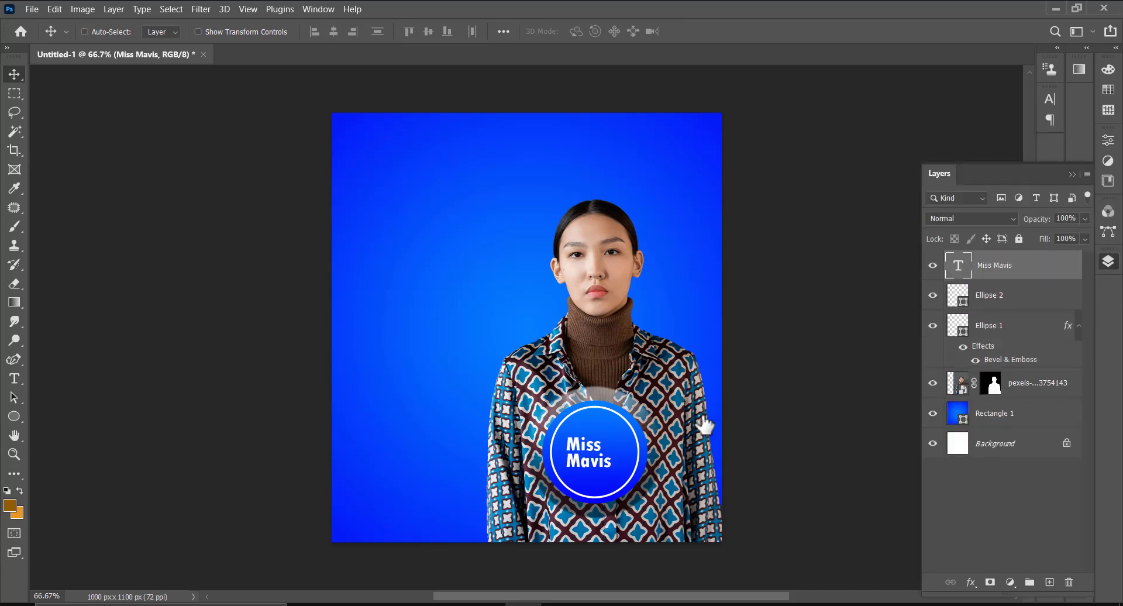
Scale the name text to about 122.13% and center it inside the badge's white ring
key("ctrl+t")
mouse_move(612, 472)
left_mouse_down()
mouse_move(623, 479)
mouse_move(604, 473)
left_mouse_up()
key("Return")
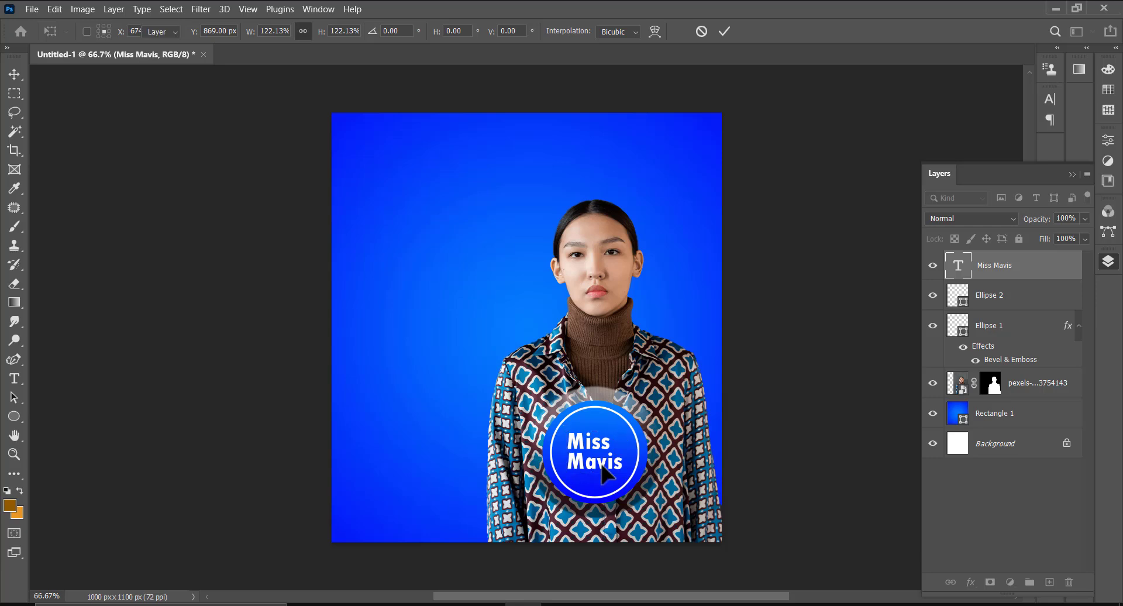
Add a period after the title in the badge's name text so that it reads "Miss."
key("t")
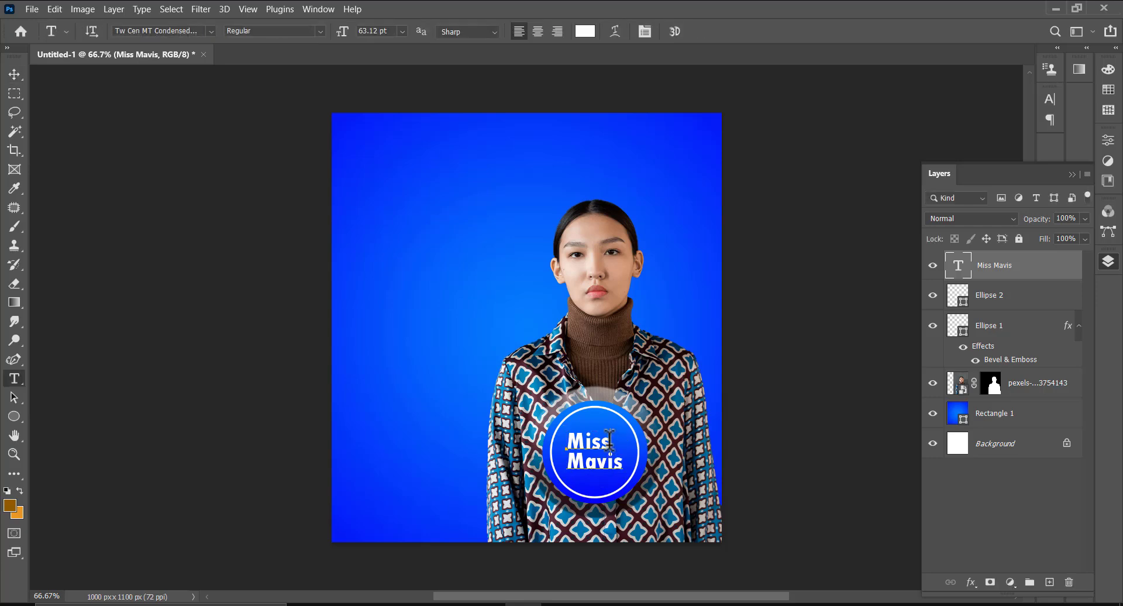
left_click(610, 442)
type(".")
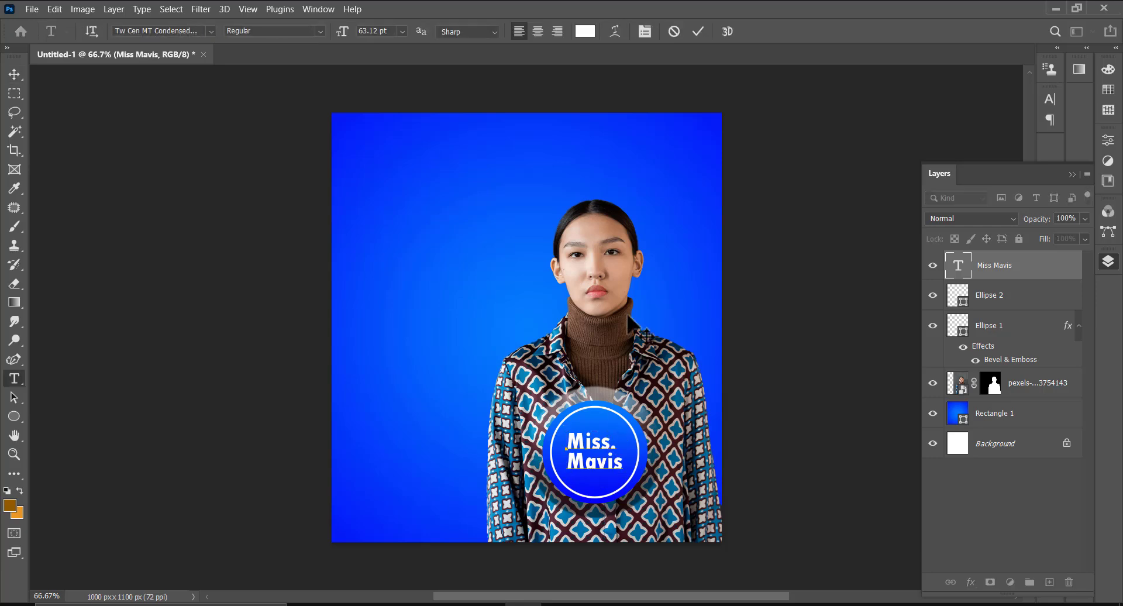
left_click(699, 31)
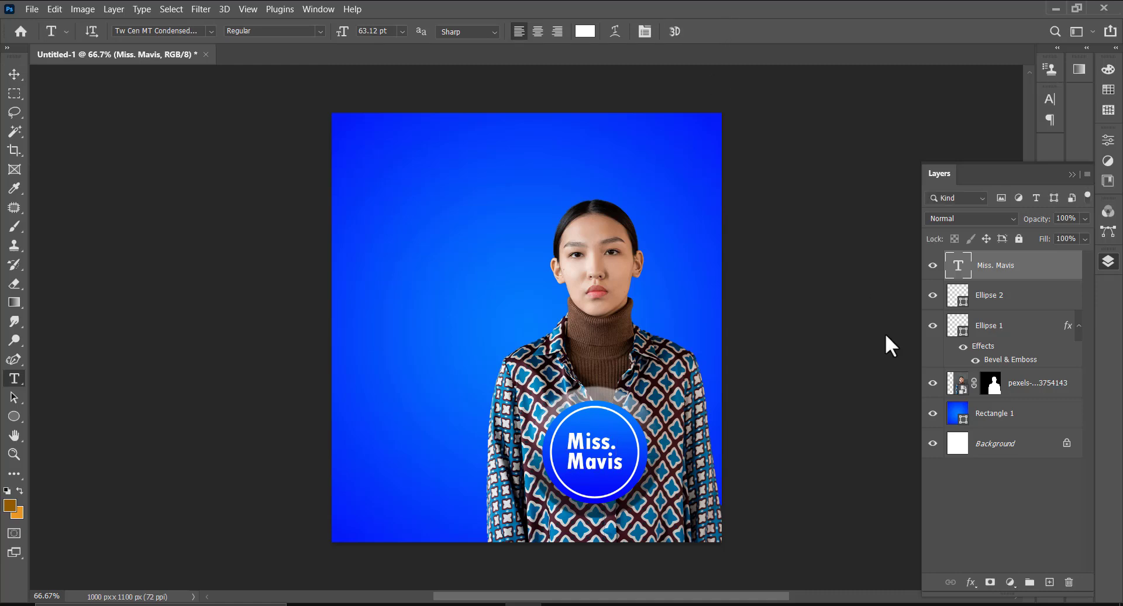
Nudge the name text slightly to the right and fine-tune its vertical position inside the badge's white ring
key("v")
key("Right")
key("Right")
key("Right")
key("Down")
key("Down")
key("Down")
key("Down")
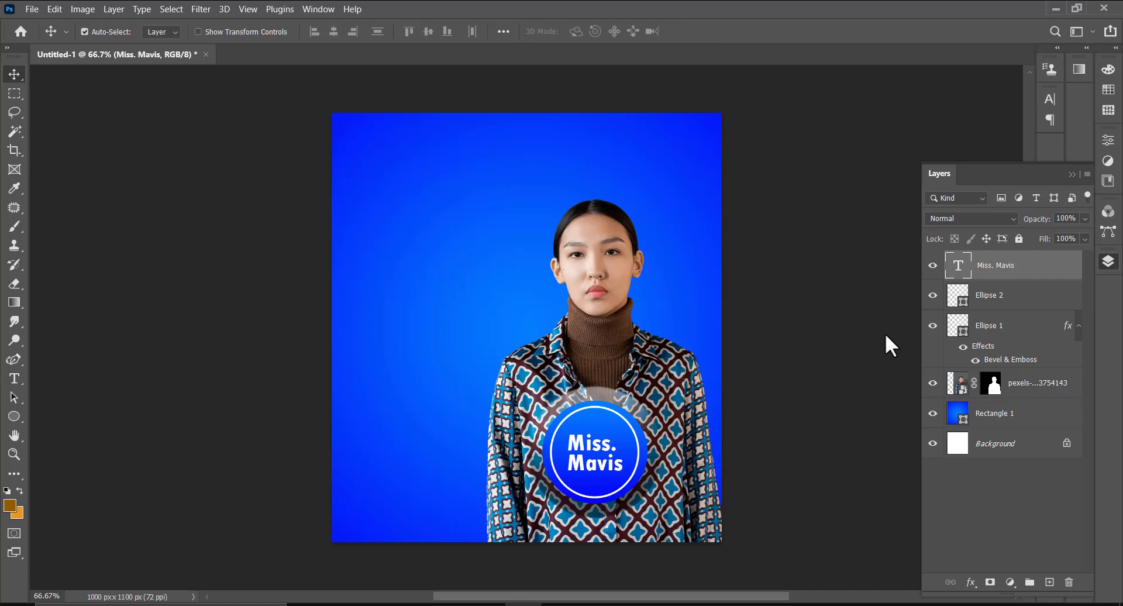
key("Up")
key("Up")
key("Up")
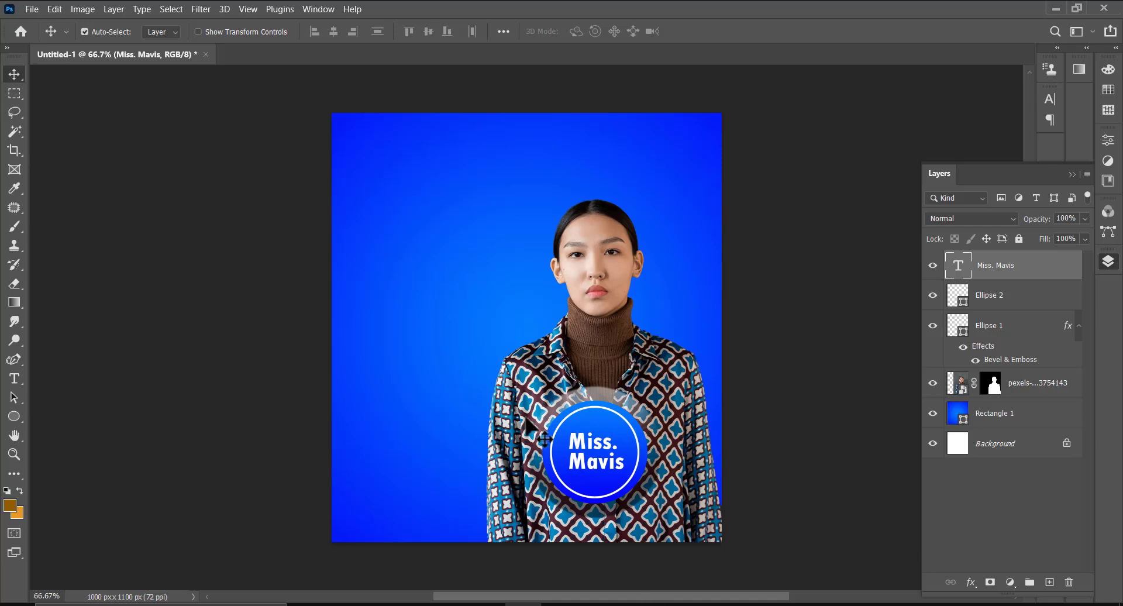
Draw a triangular Pen shape about 255 × 338 px across the canvas's lower-right corner, slightly overlapping the canvas edges
right_click(12, 363)
left_click(65, 356)
right_click(15, 360)
left_click(63, 360)
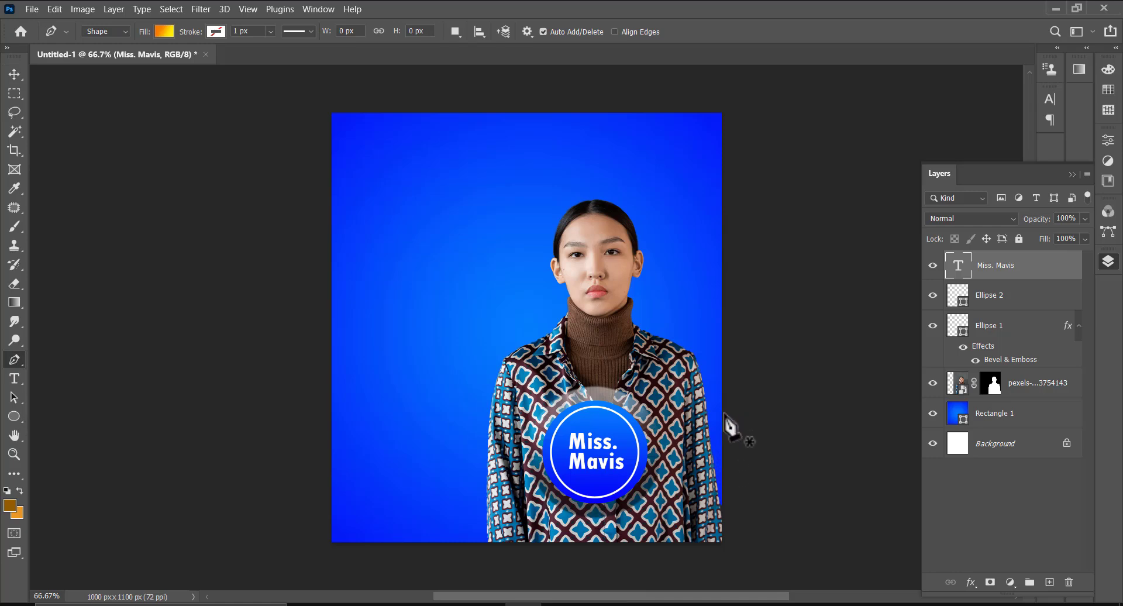
left_click(725, 413)
left_click(726, 545)
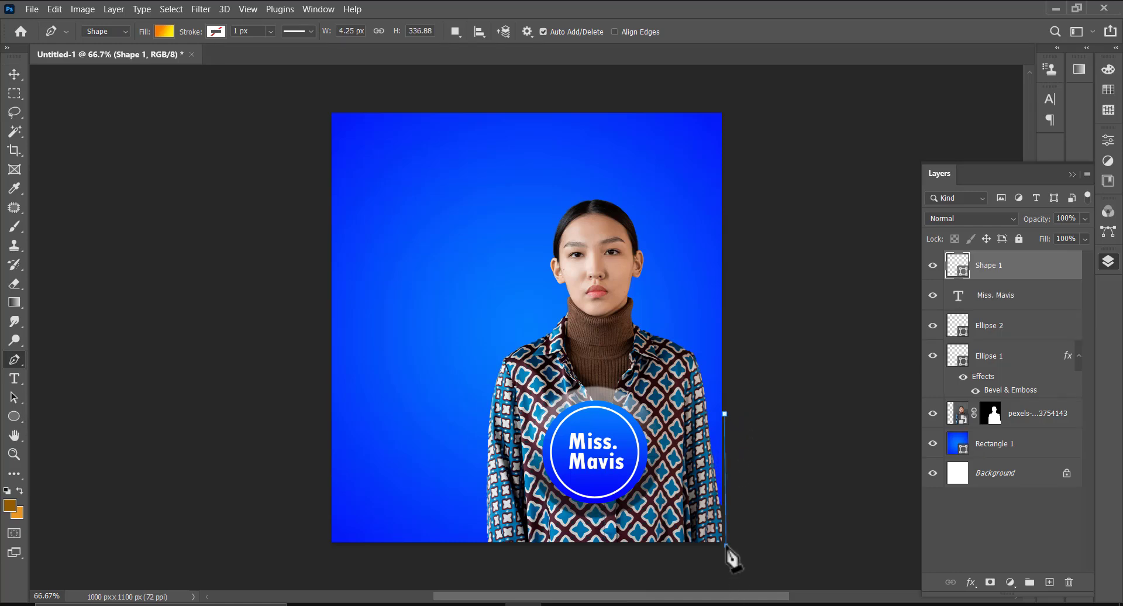
left_click(627, 545)
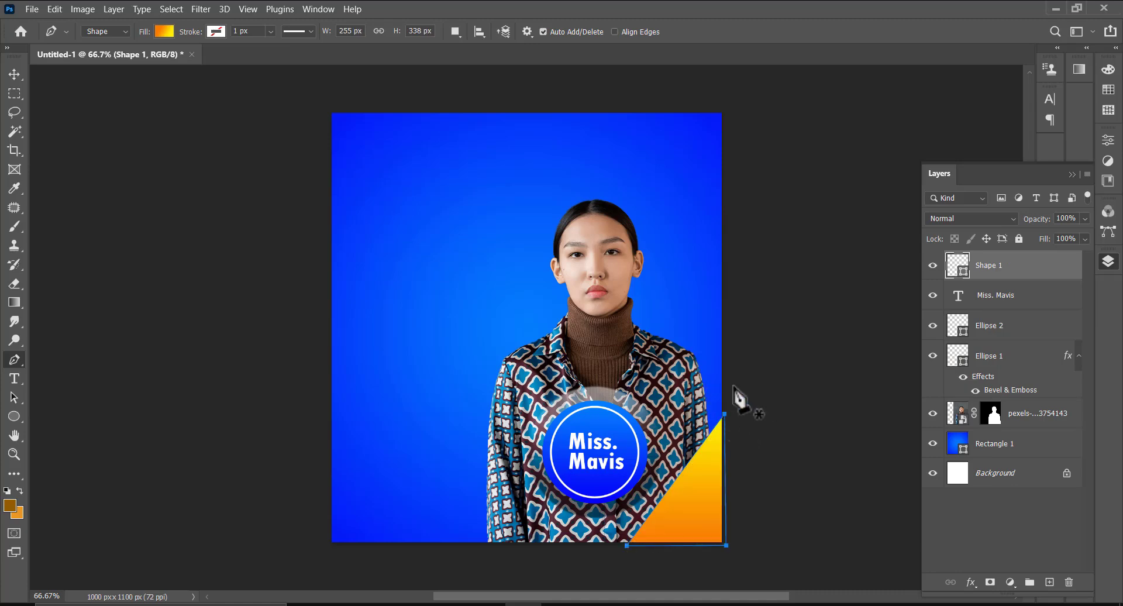
Bend the corner triangle's diagonal edge inward toward the canvas corner with the Curvature Pen tool
right_click(14, 360)
left_click(87, 388)
left_click_drag(667, 490, 685, 503)
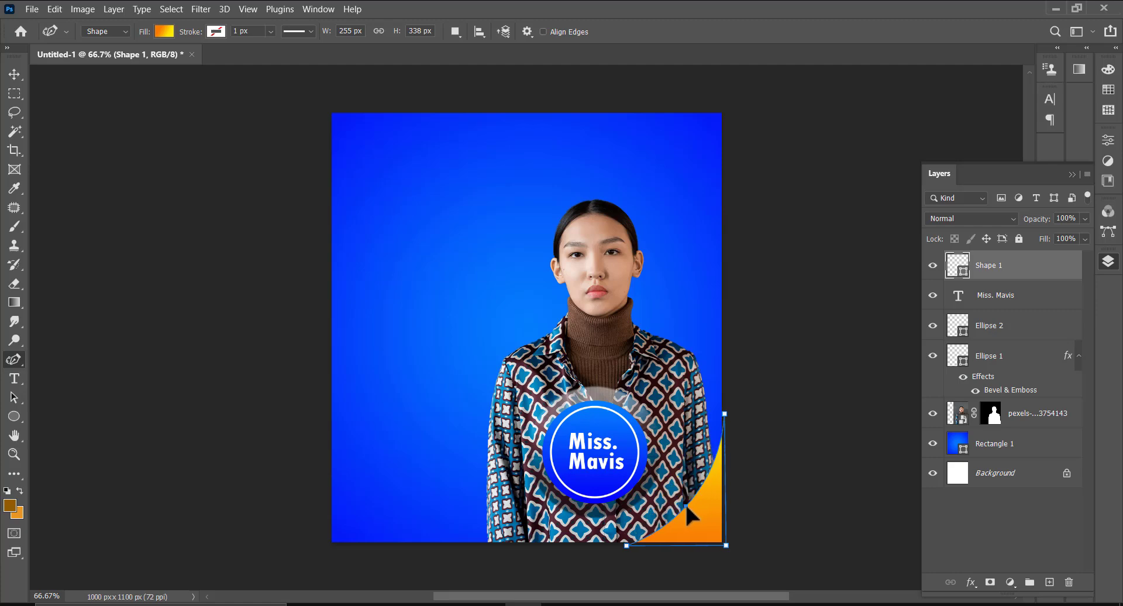
Fill the corner shape with the pale-yellow-to-orange reflected gradient at 90° and 67% scale, and shift the shape slightly down and left
left_click(165, 31)
left_click(71, 109)
left_click(126, 243)
left_click(117, 285)
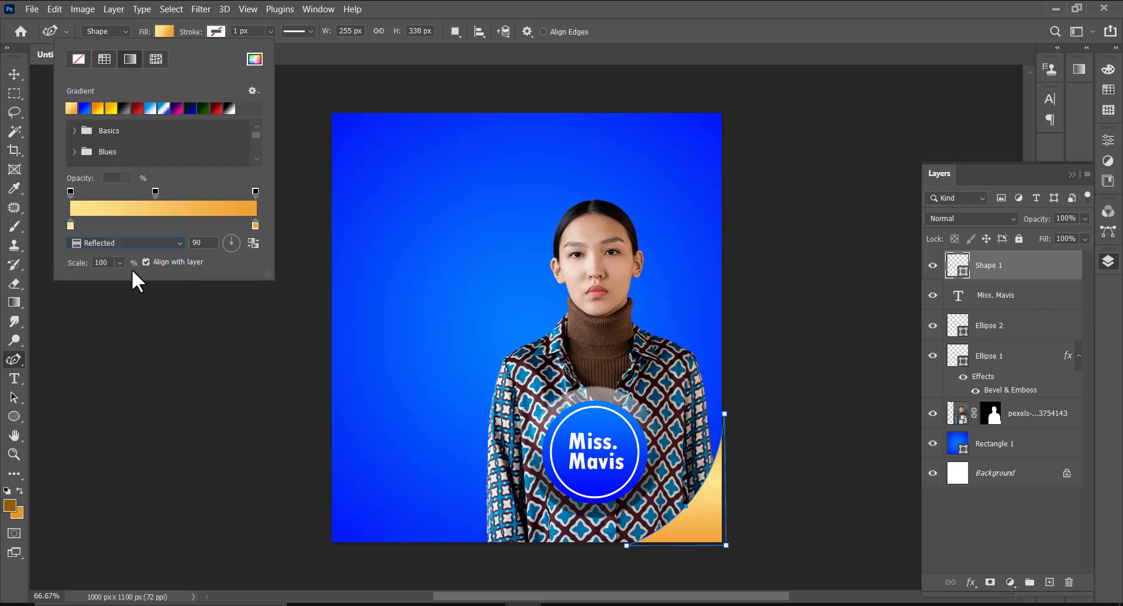
left_click(120, 262)
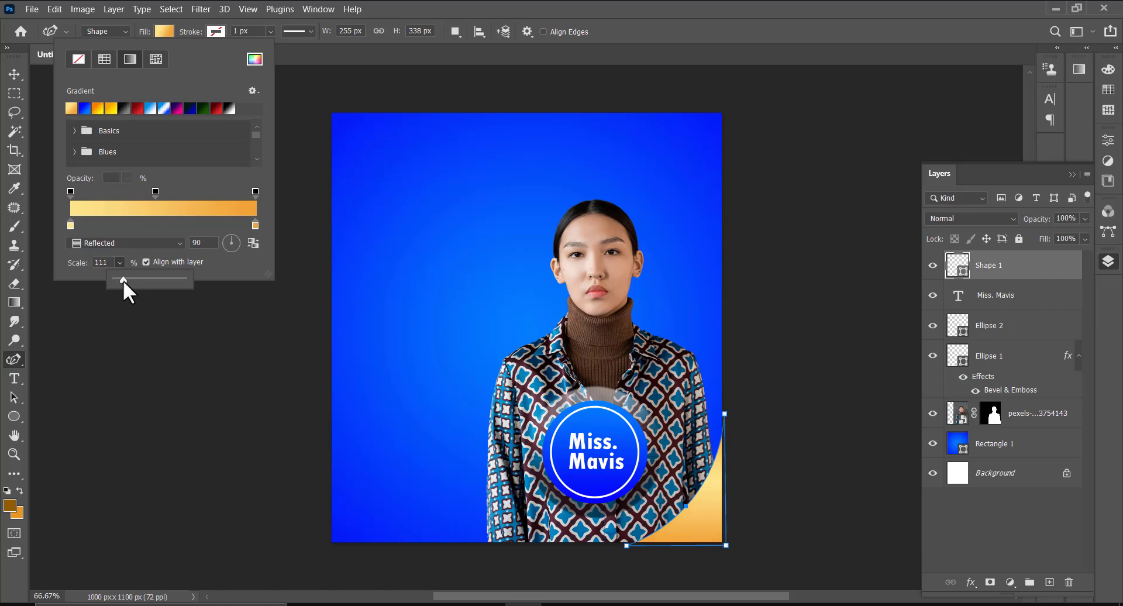
left_click_drag(123, 279, 122, 283)
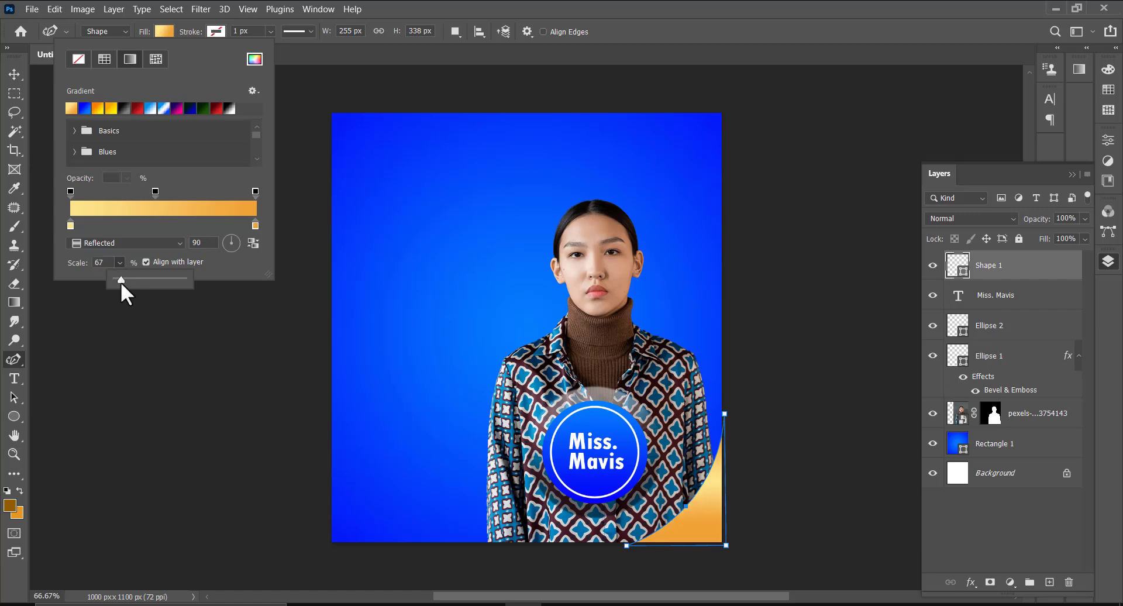
left_click(14, 73)
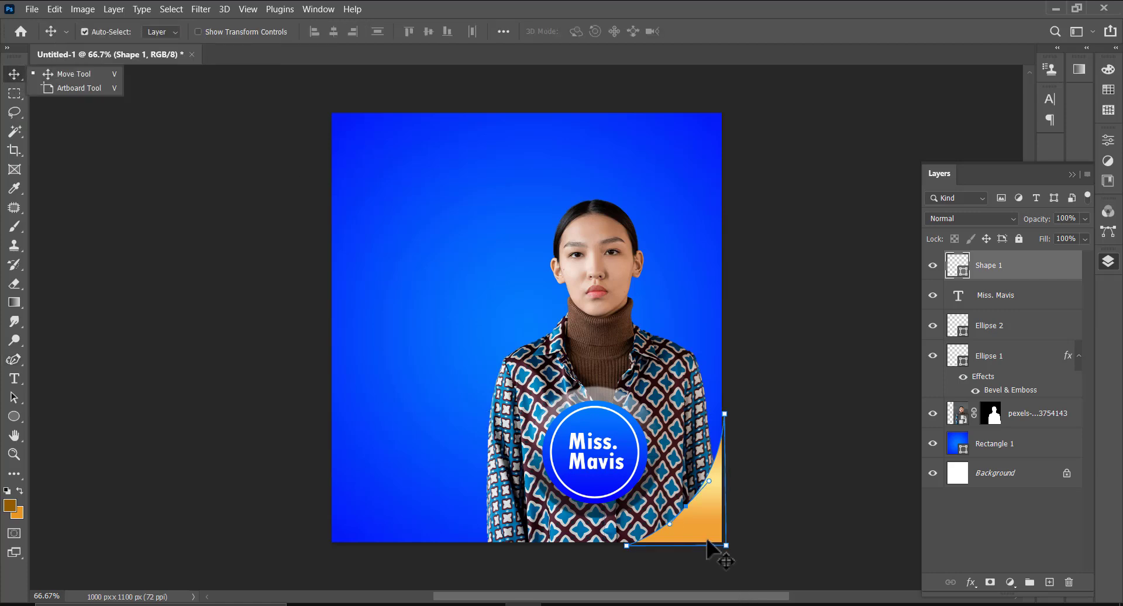
left_click_drag(708, 543, 706, 549)
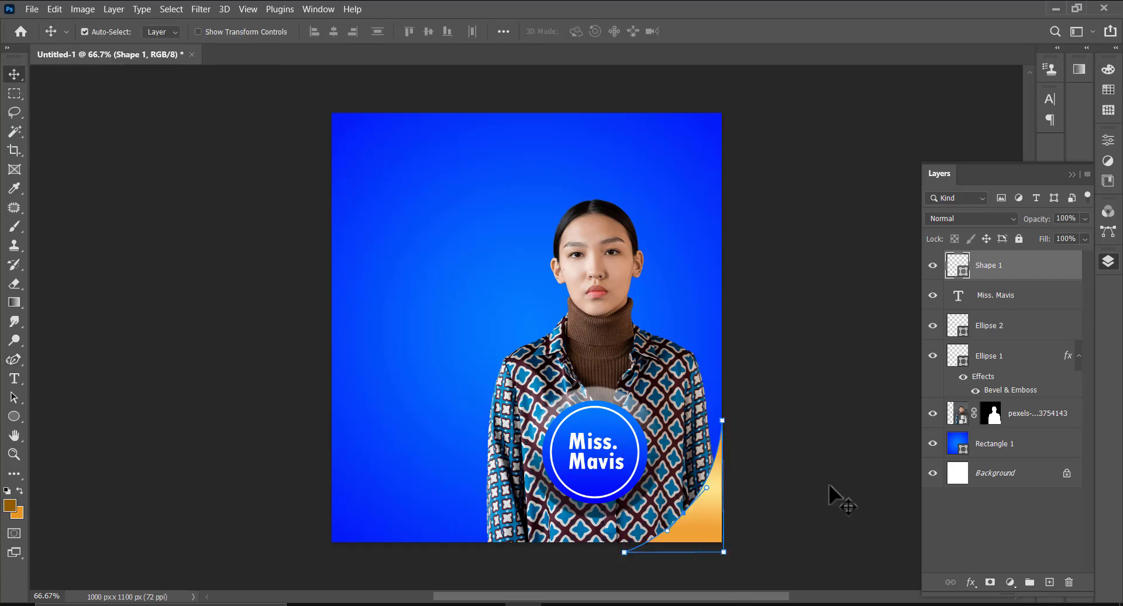
left_click(14, 416)
left_click(165, 31)
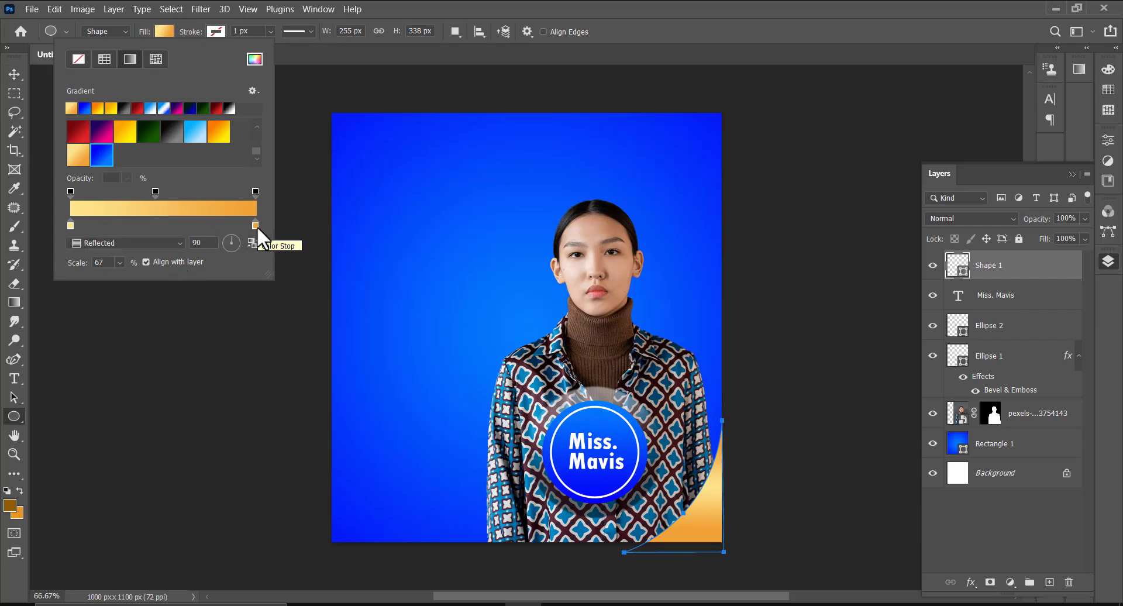
left_click(13, 73)
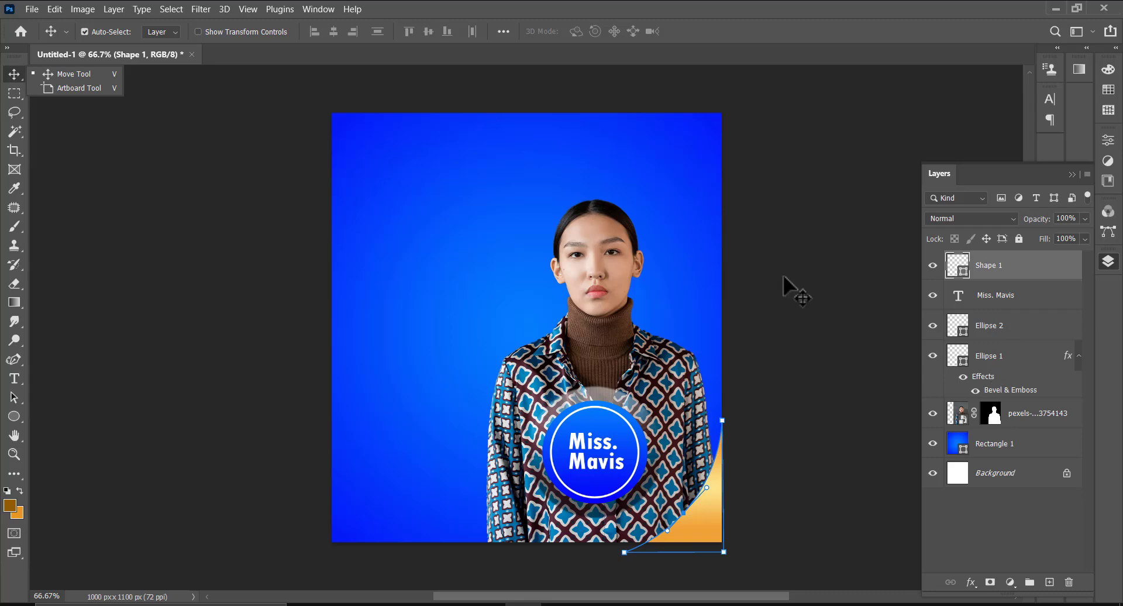
Draw a thin horizontal rectangle of 51 × 6 px above and right of the woman's head and fill it solid white
left_click(13, 418)
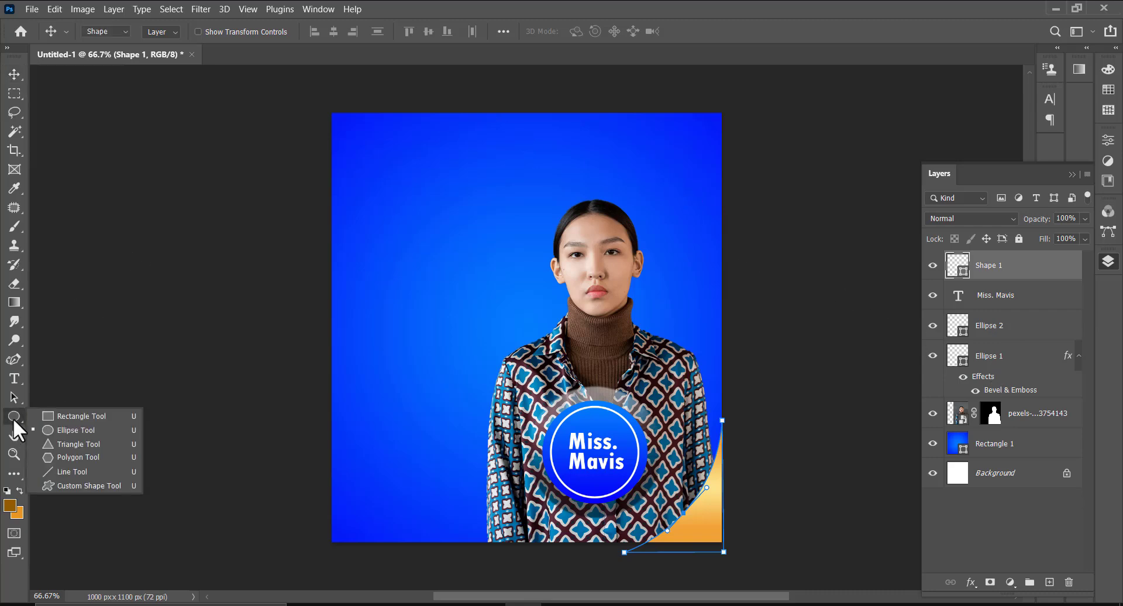
left_click(73, 416)
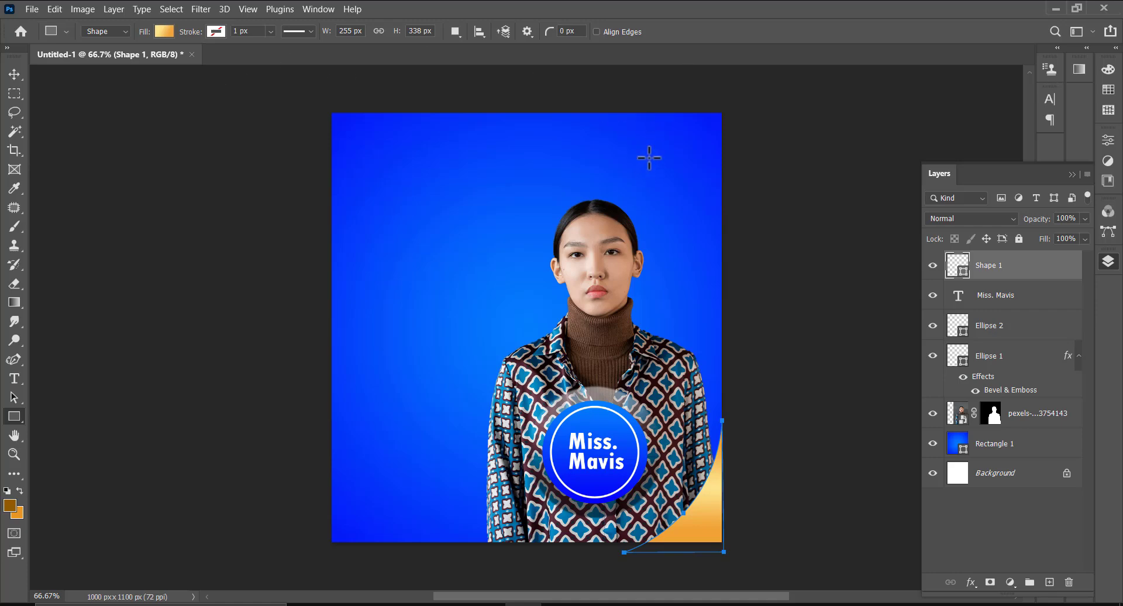
left_click_drag(651, 156, 670, 158)
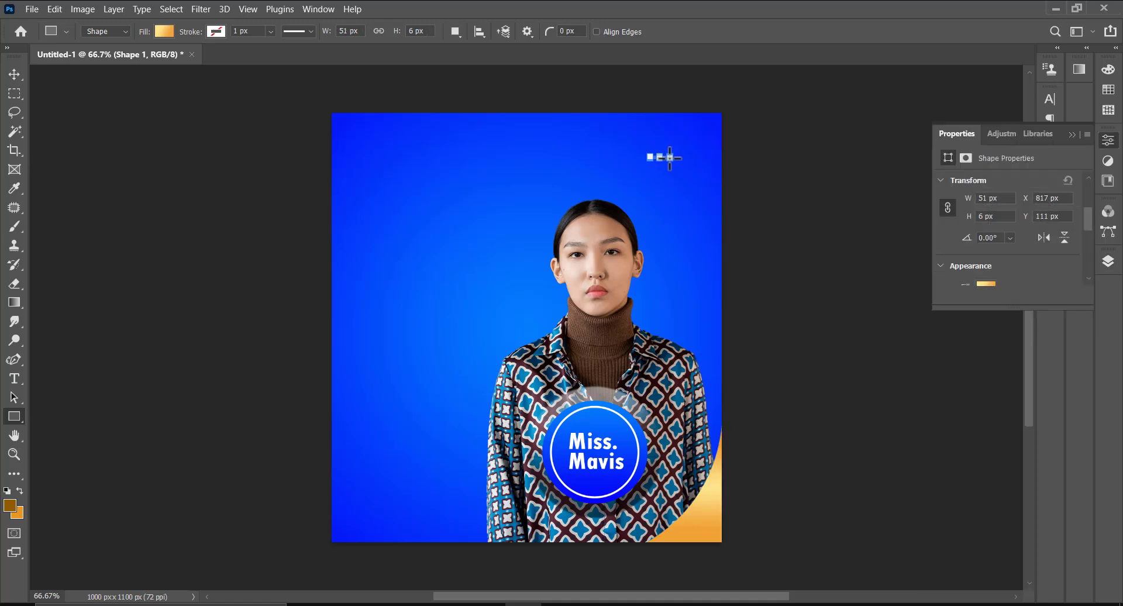
left_click(167, 32)
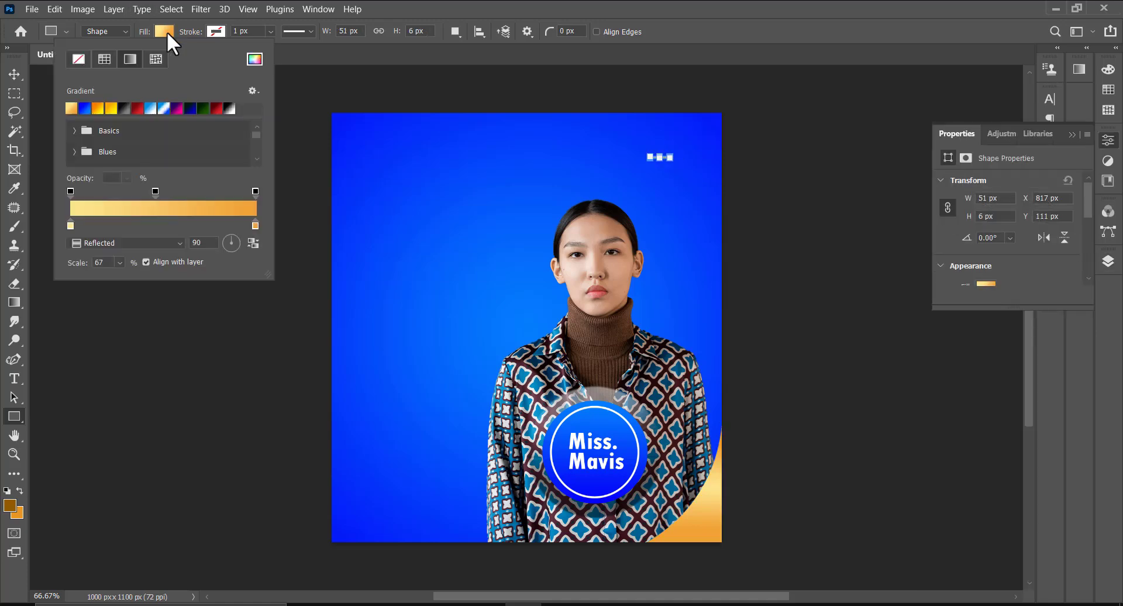
left_click(105, 58)
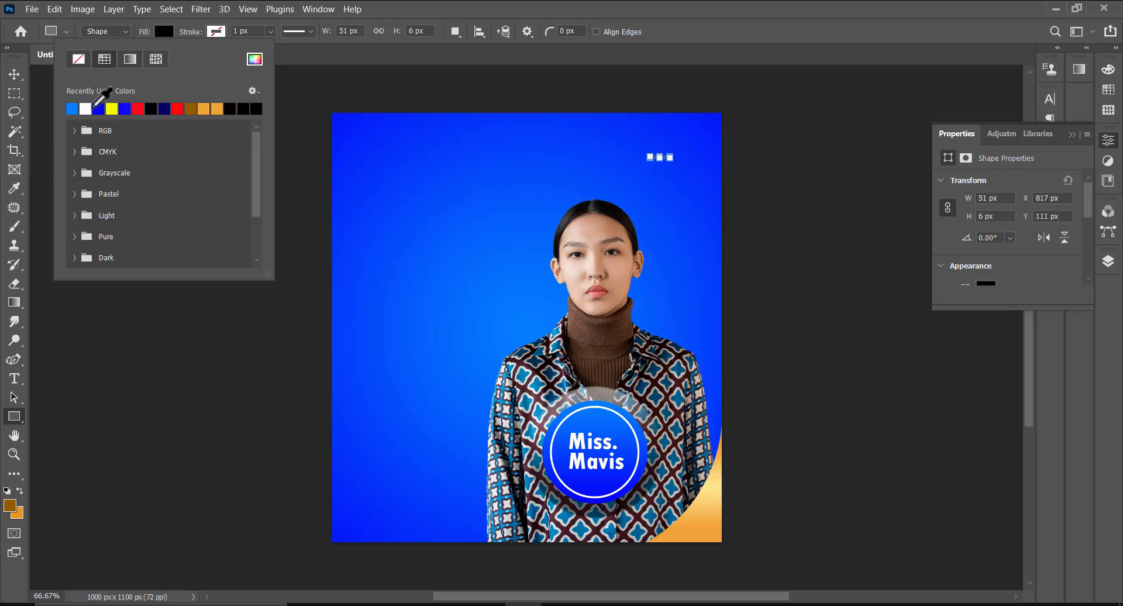
left_click(71, 108)
left_click(12, 74)
left_click(12, 74)
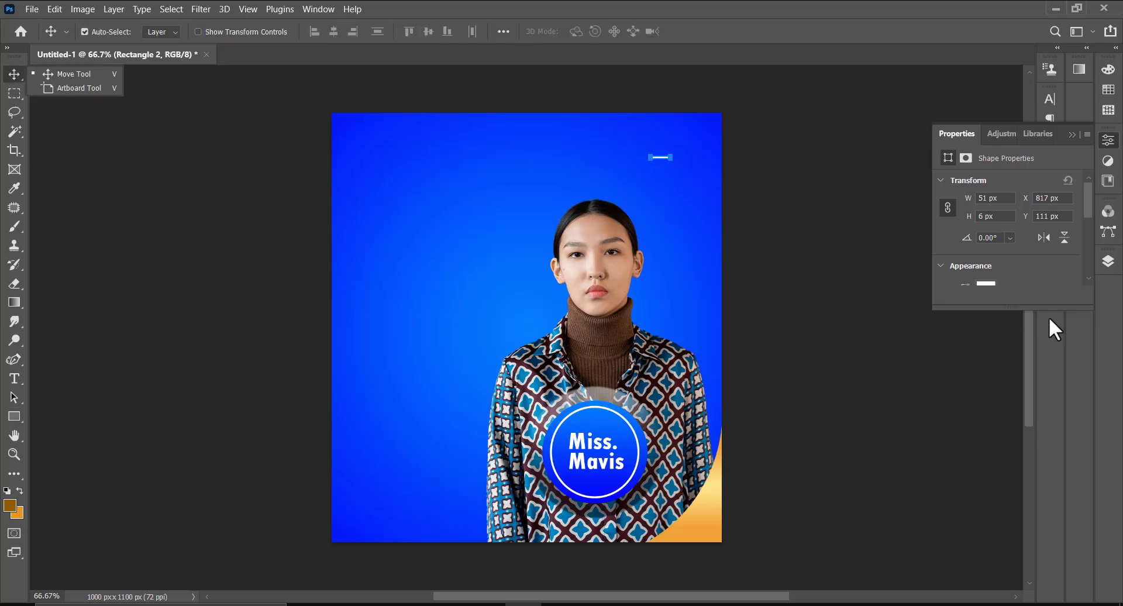
Duplicate the thin white bar's layer and nudge the copy straight down to just below the original
key("u")
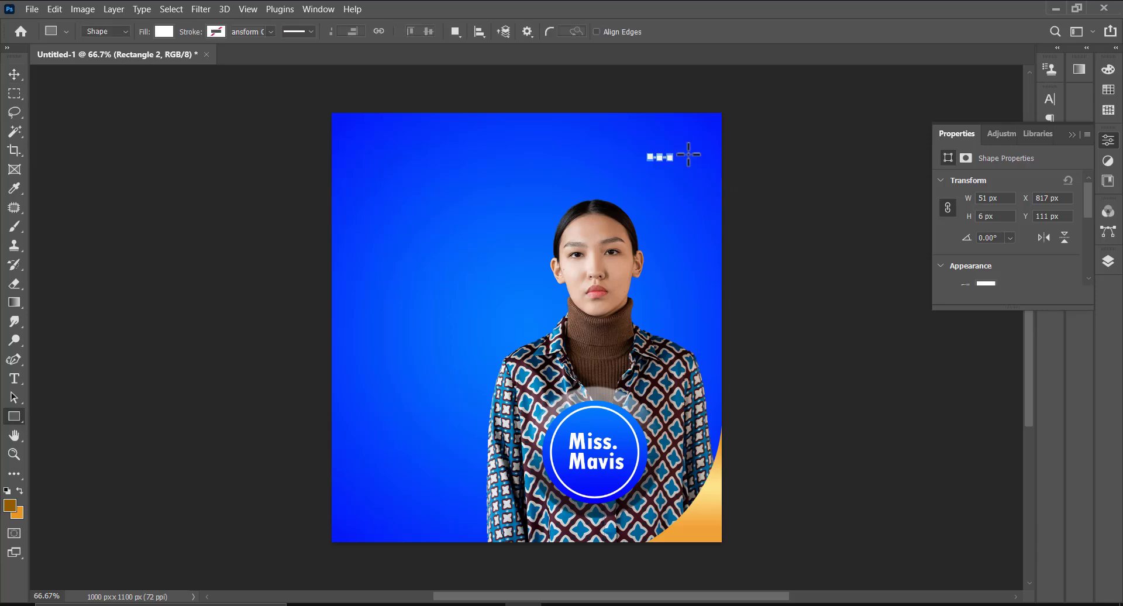
left_click(1106, 264)
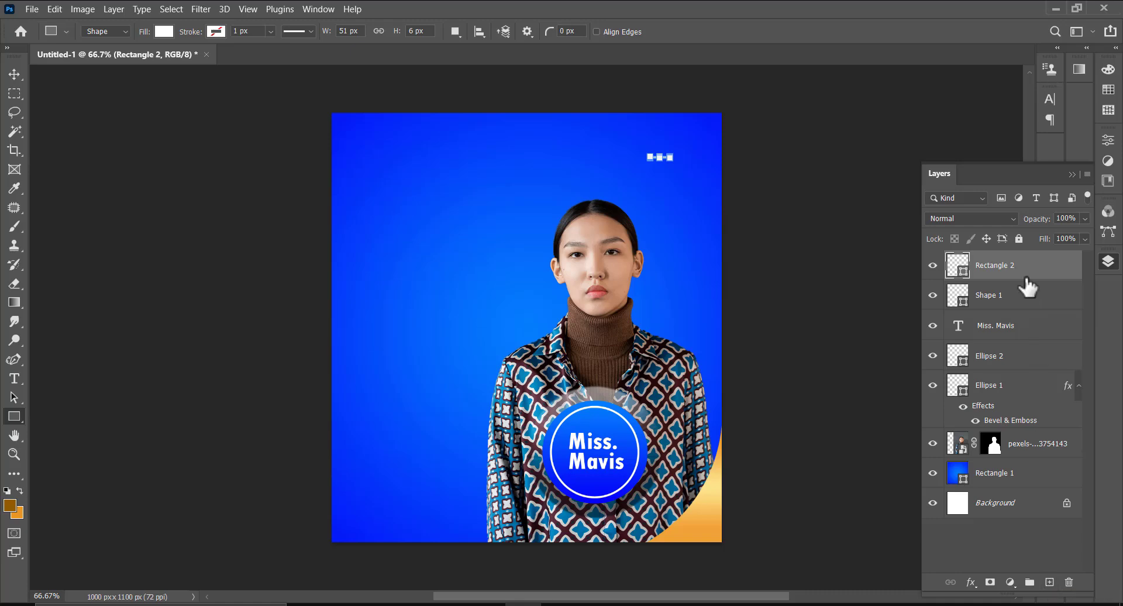
left_click_drag(1021, 272, 1051, 583)
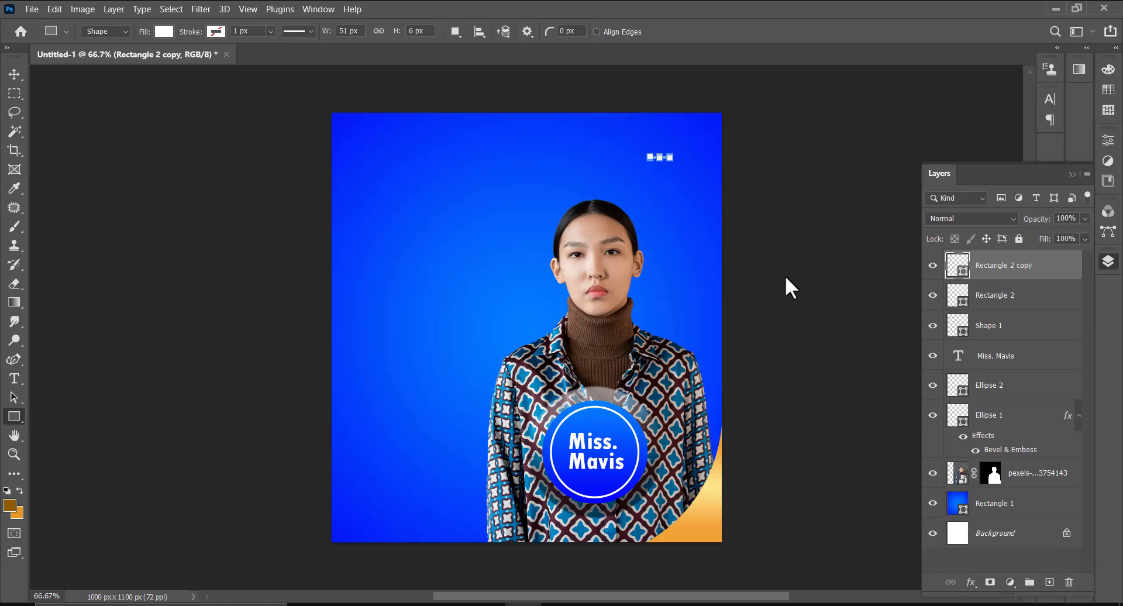
key("v")
key("Down")
key("Down")
key("Down")
key("Down")
key("Down")
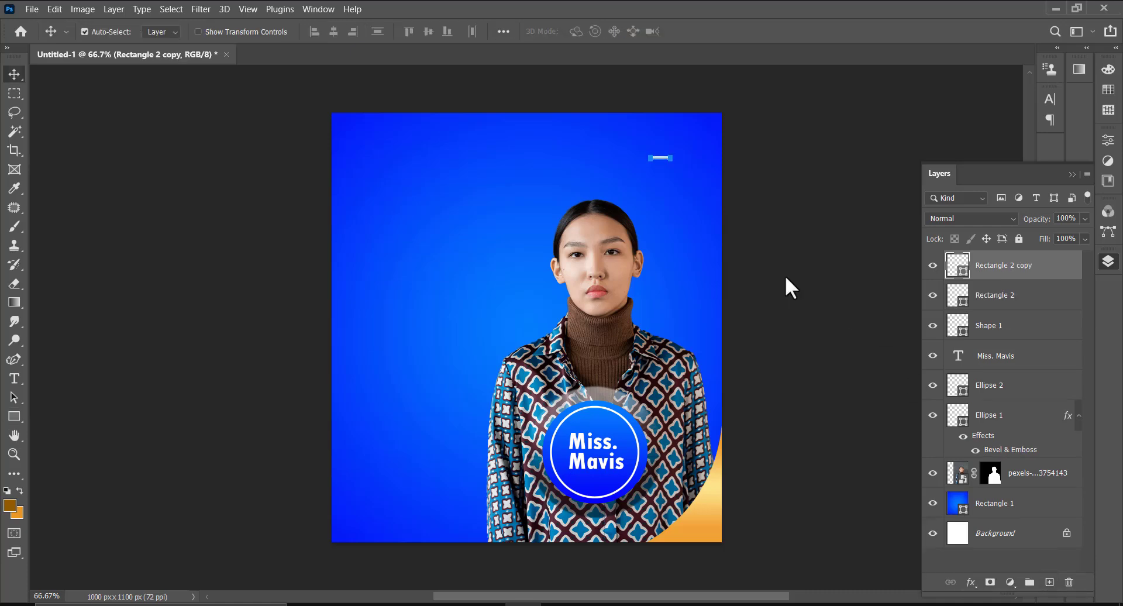
key("Down")
key("Down")
key("Down")
Duplicate the second bar and nudge the new copy down to complete an evenly spaced three-bar menu icon
left_click_drag(995, 272, 1049, 496)
left_click_drag(1059, 567, 1050, 582)
key("Down")
key("Down")
key("Down")
key("Down")
key("Down")
key("Down")
key("Down")
key("Down")
key("Down")
key("Down")
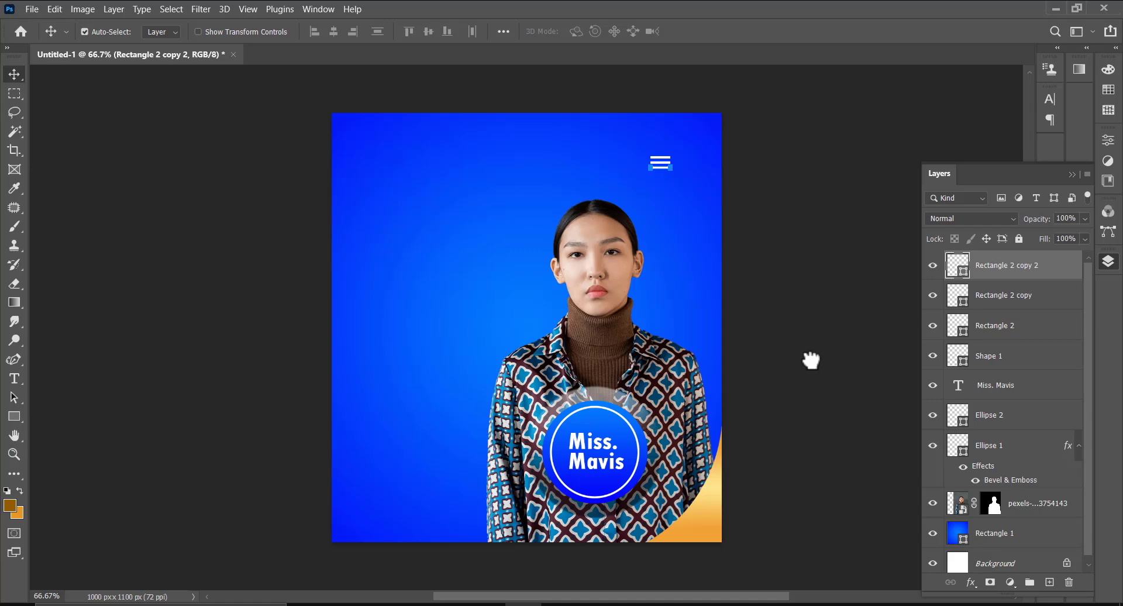
Draw a triangle of 37 × 40 px directly below the three-bar icon and fill it solid white
left_click(995, 295)
left_click(699, 266)
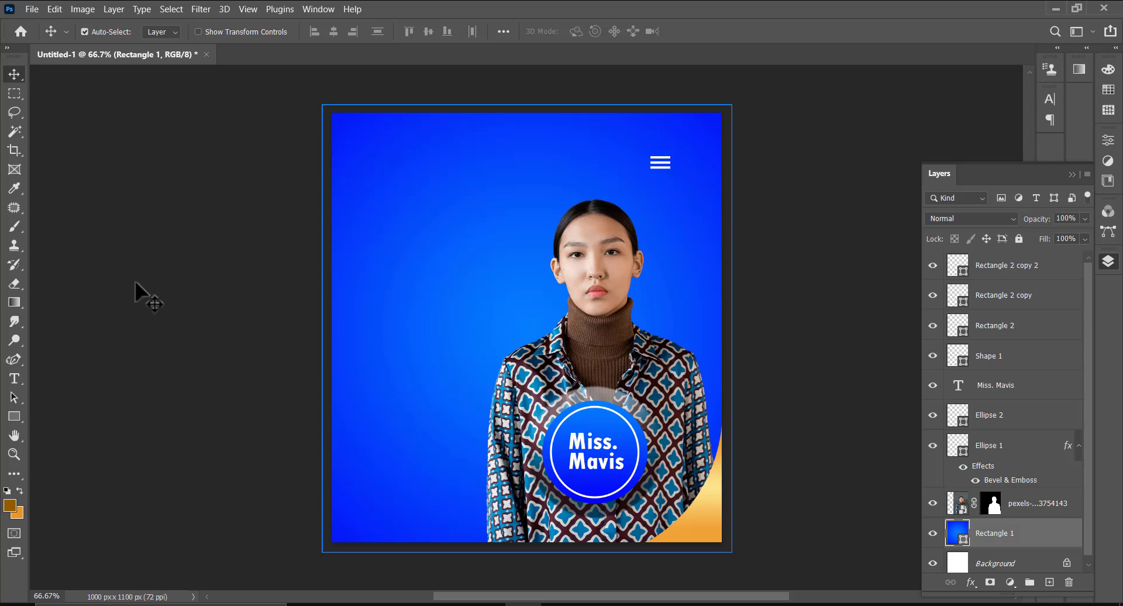
left_click(12, 413)
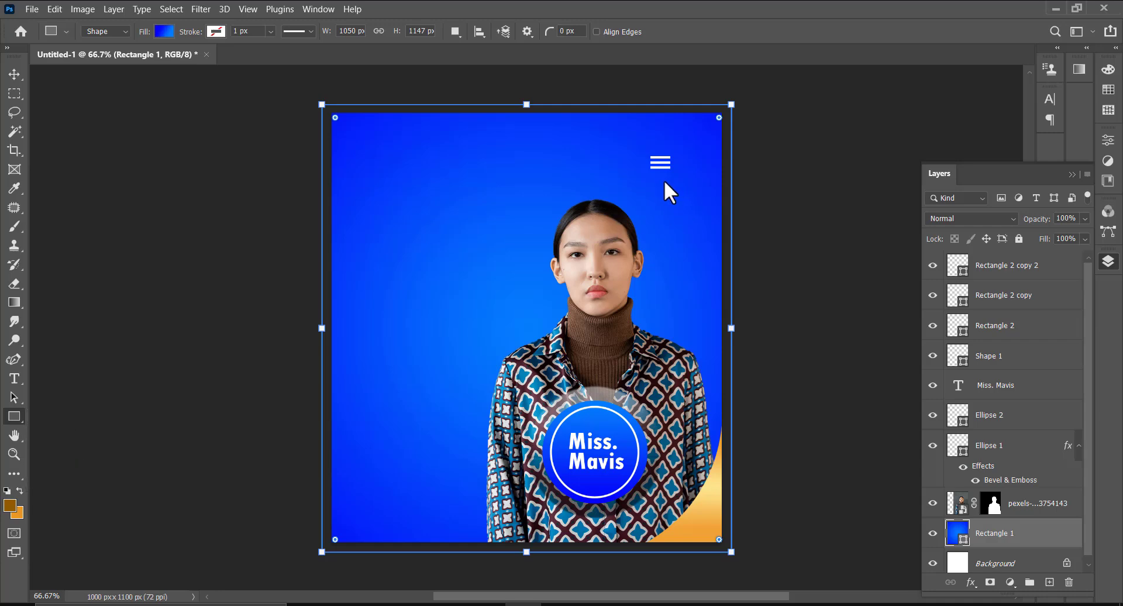
key("shift+u")
key("shift+u")
left_click_drag(656, 178, 671, 193)
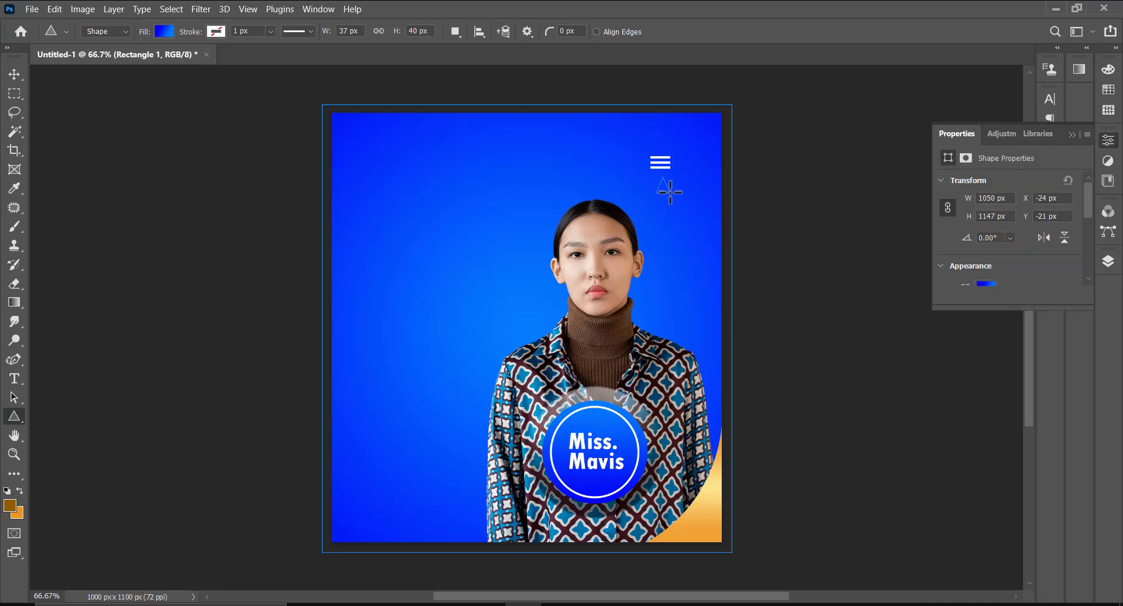
left_click(165, 32)
left_click(105, 59)
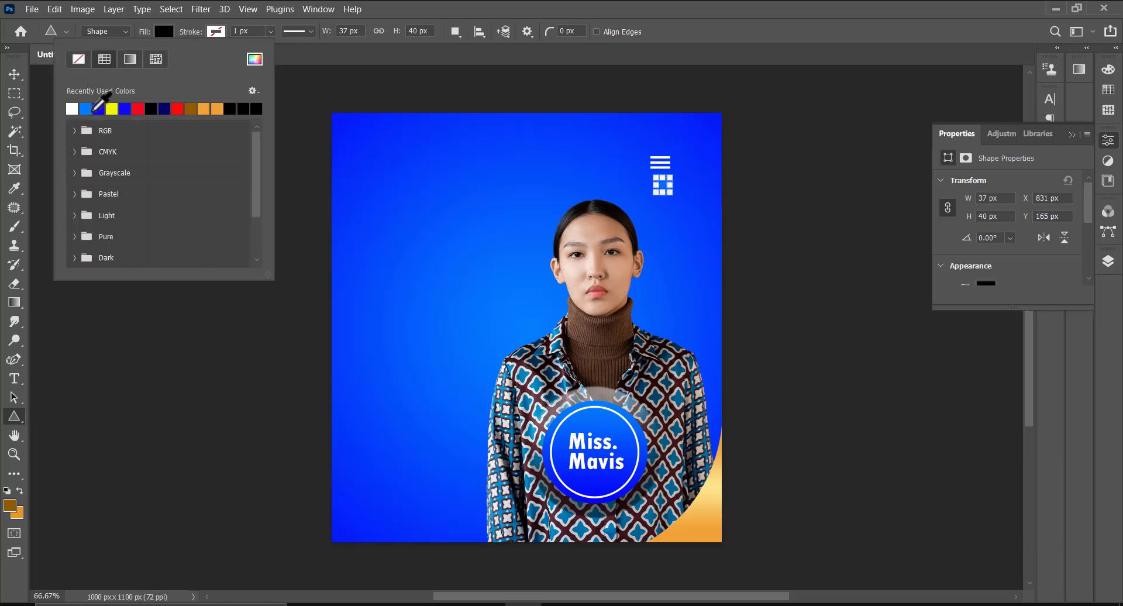
left_click(71, 108)
Flip the small white triangle vertically so it points down
left_click(14, 74)
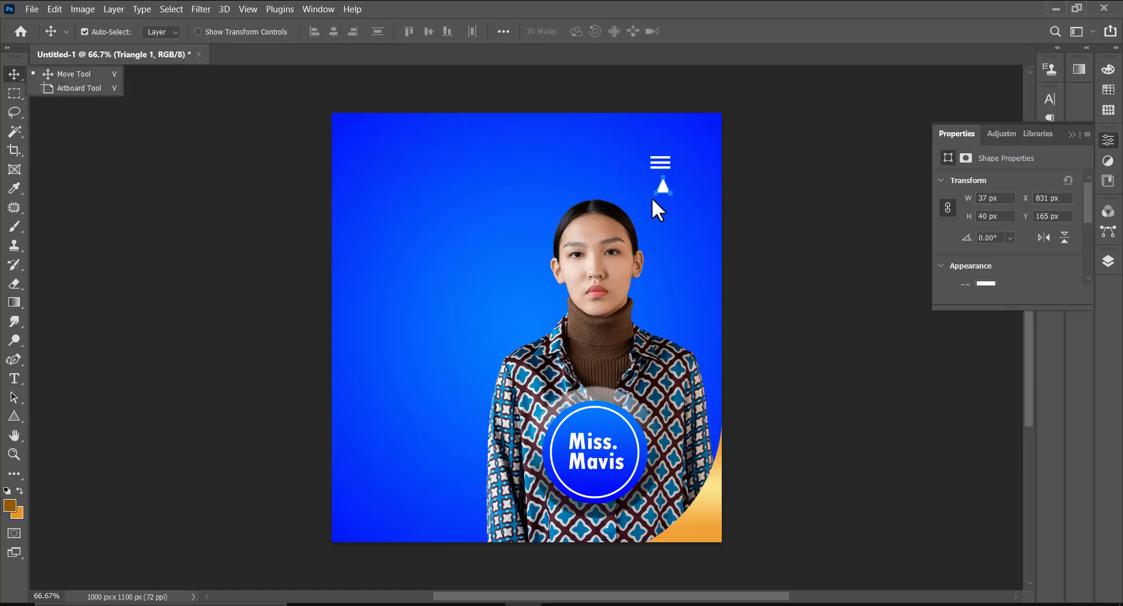
key("ctrl+t")
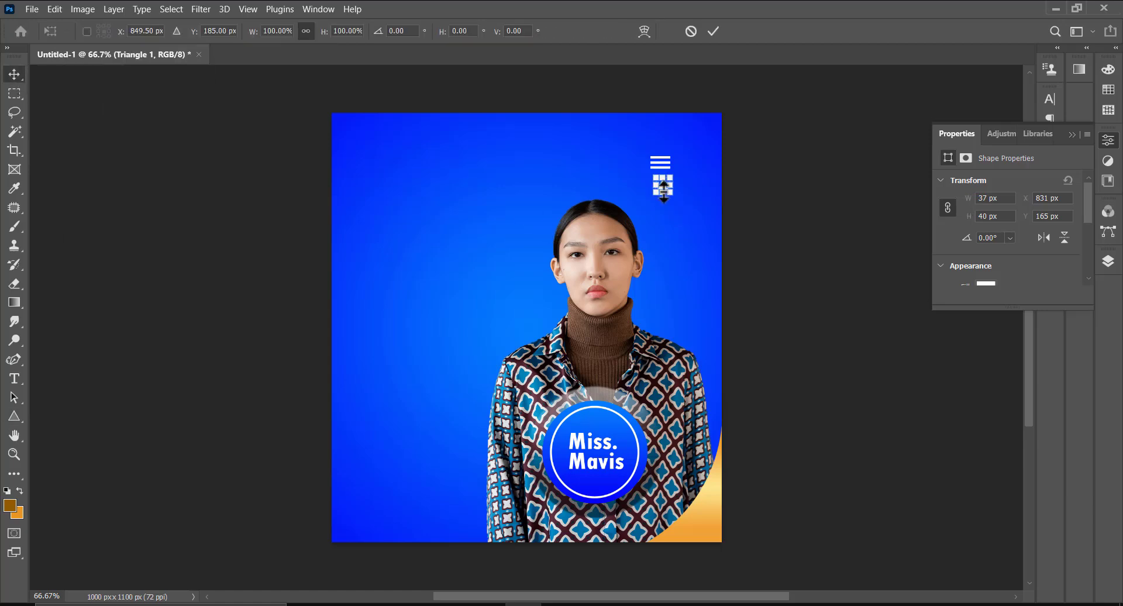
right_click(664, 192)
left_click(714, 491)
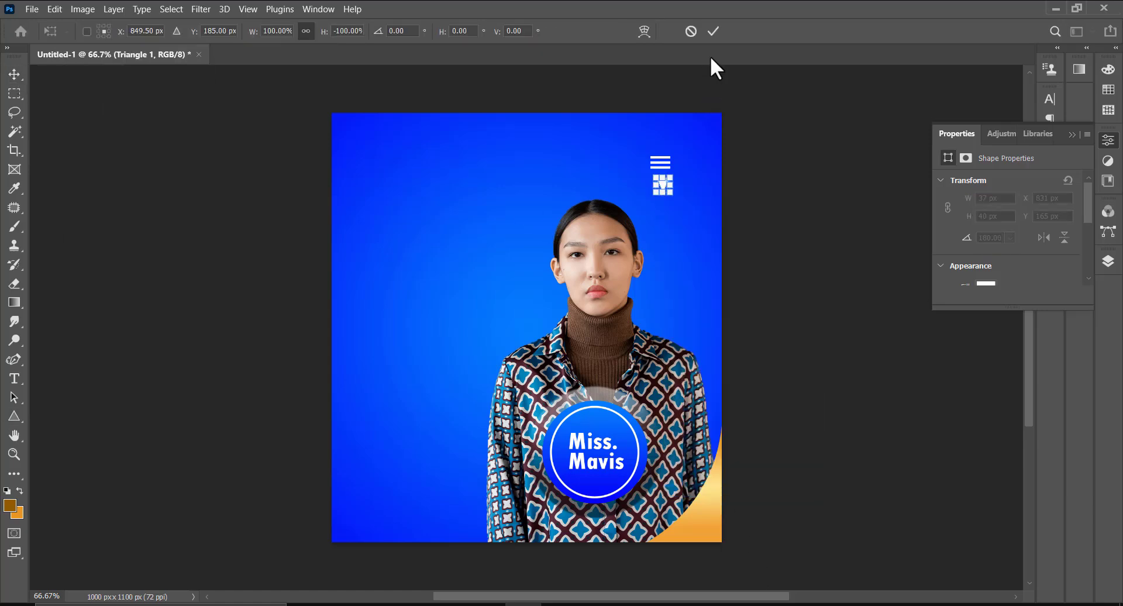
left_click(712, 35)
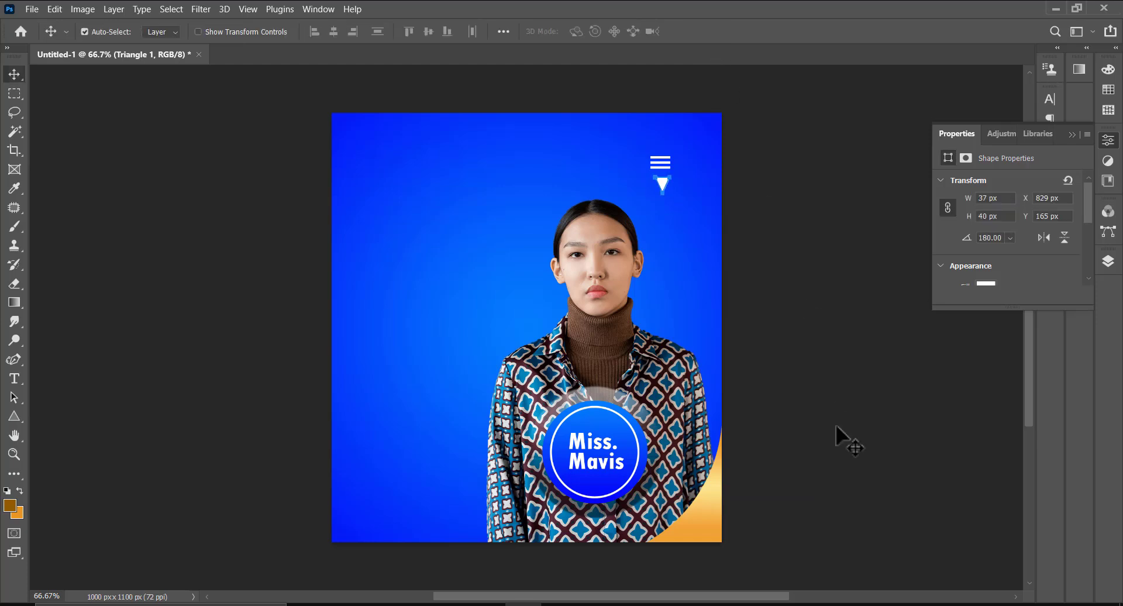
Nudge the small white triangle straight up until it sits just beneath the three-bar icon
key("Up")
key("Up")
key("Up")
key("Up")
key("Up")
key("Up")
key("Up")
key("Up")
key("Up")
key("Up")
key("Up")
key("Up")
Move the triangle's layer to the top of the layer stack and keep the triangle selected
left_click(1108, 261)
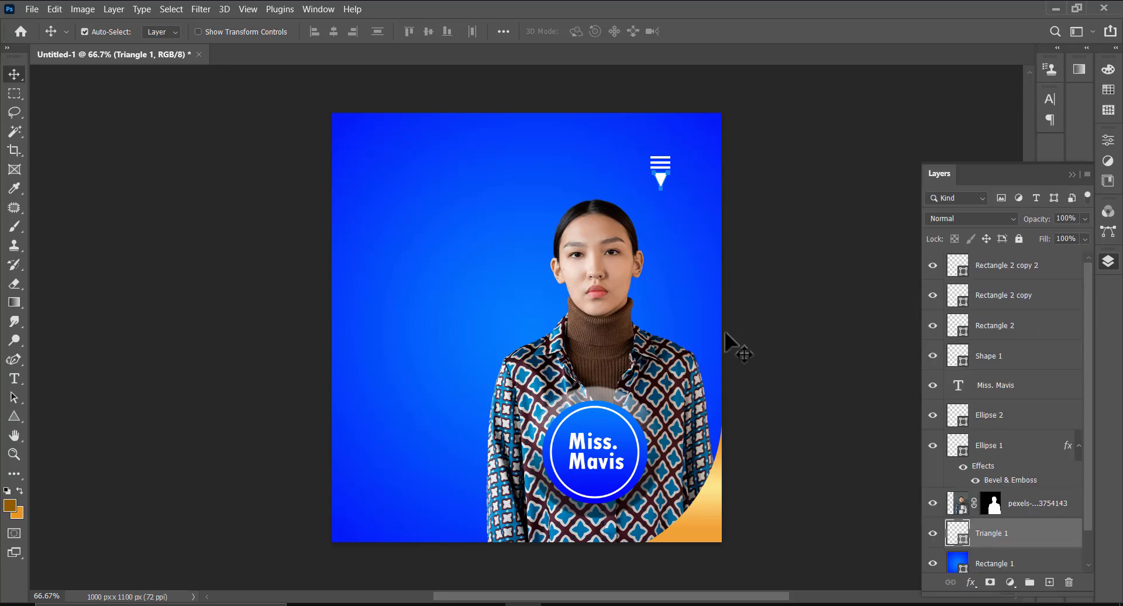
left_click_drag(1031, 539, 971, 253)
left_click(404, 303)
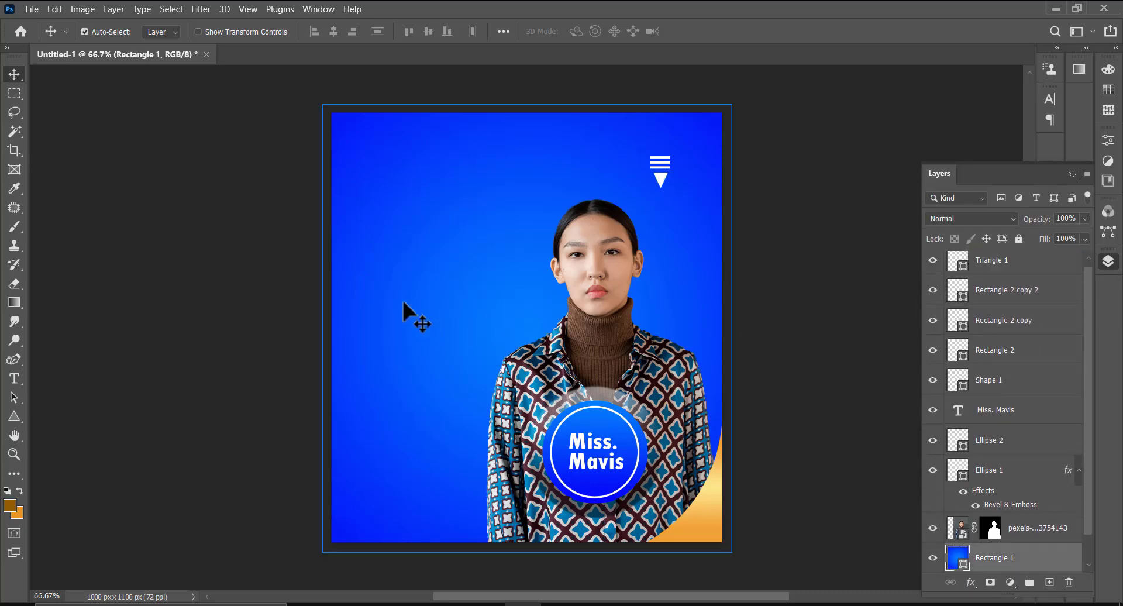
left_click(660, 179)
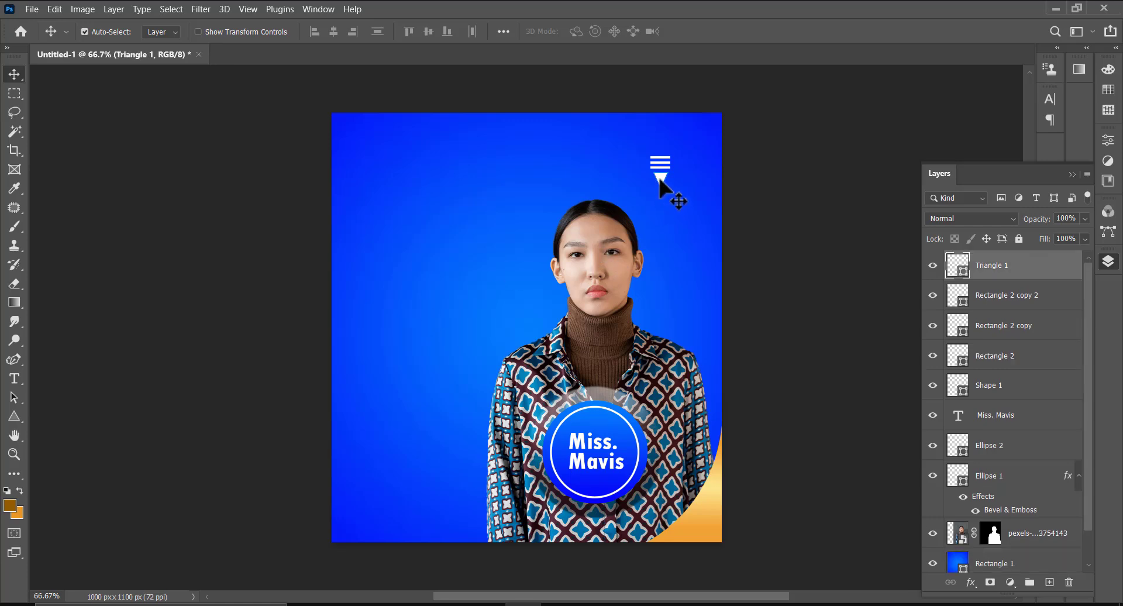
left_click(433, 285)
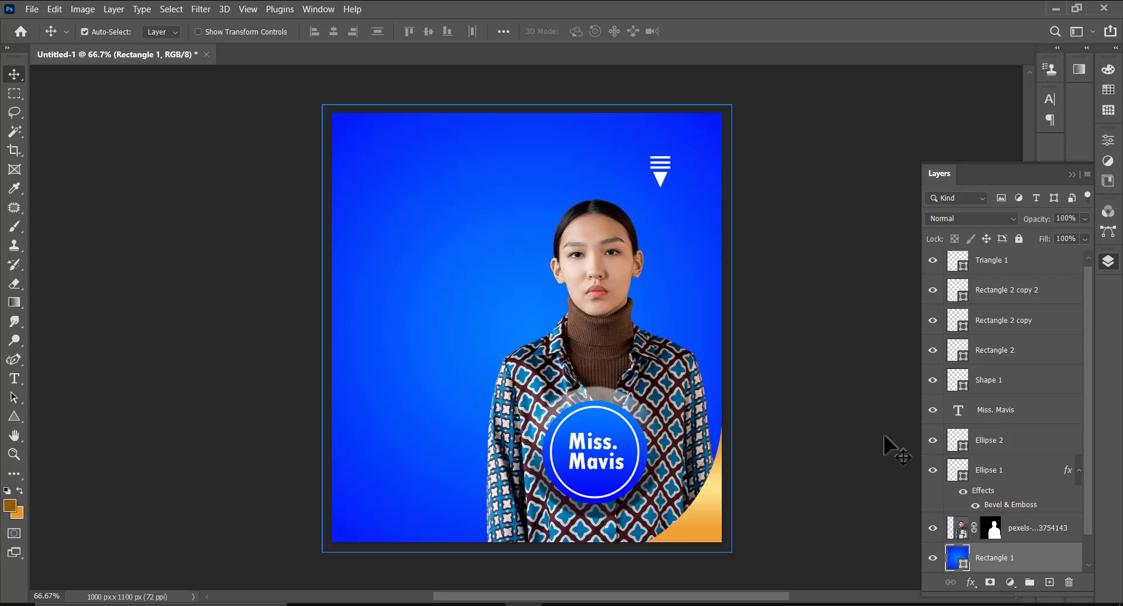
left_click(1007, 272)
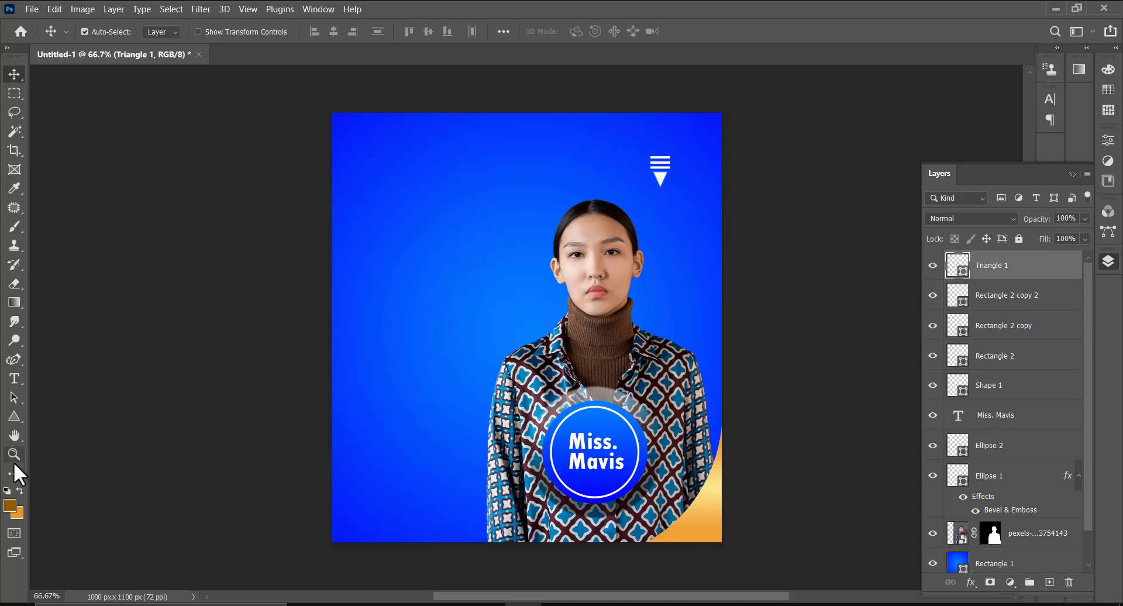
Draw a white 48 × 11 px bar in the empty area beside the woman and fully round its corners, entering a 10 px radius
left_click(15, 416)
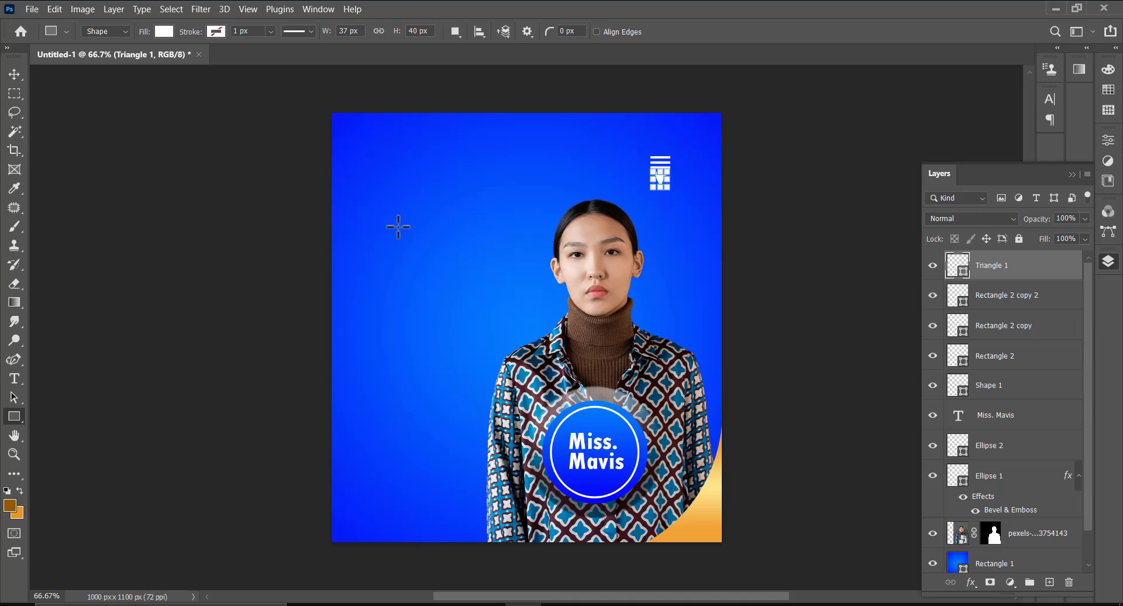
left_click_drag(402, 226, 417, 231)
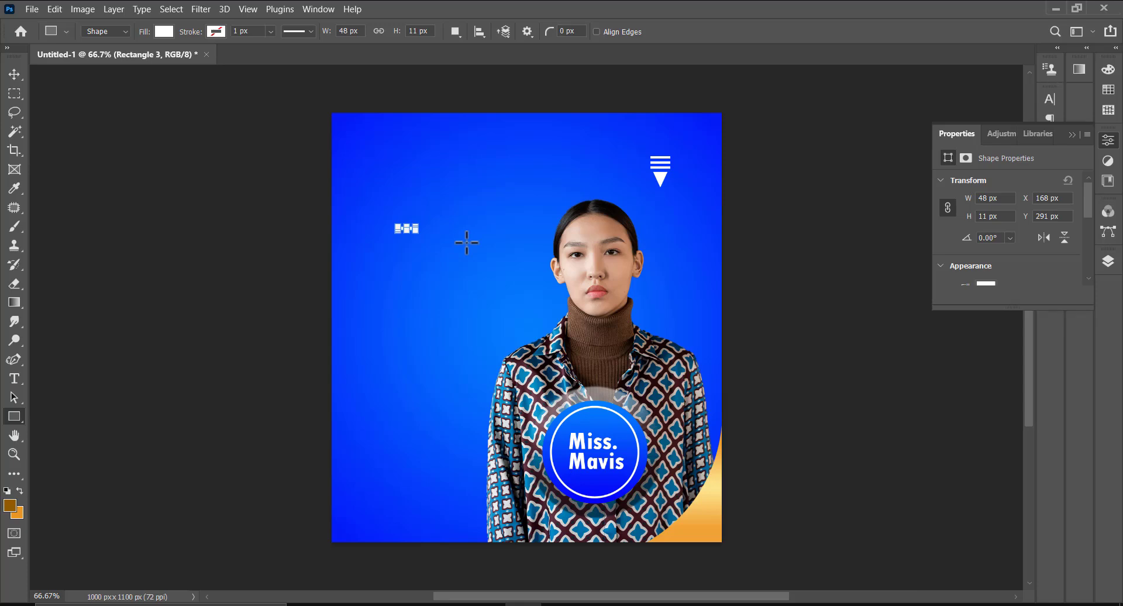
scroll(1048, 223, "down", 1)
scroll(1003, 248, "down", 3)
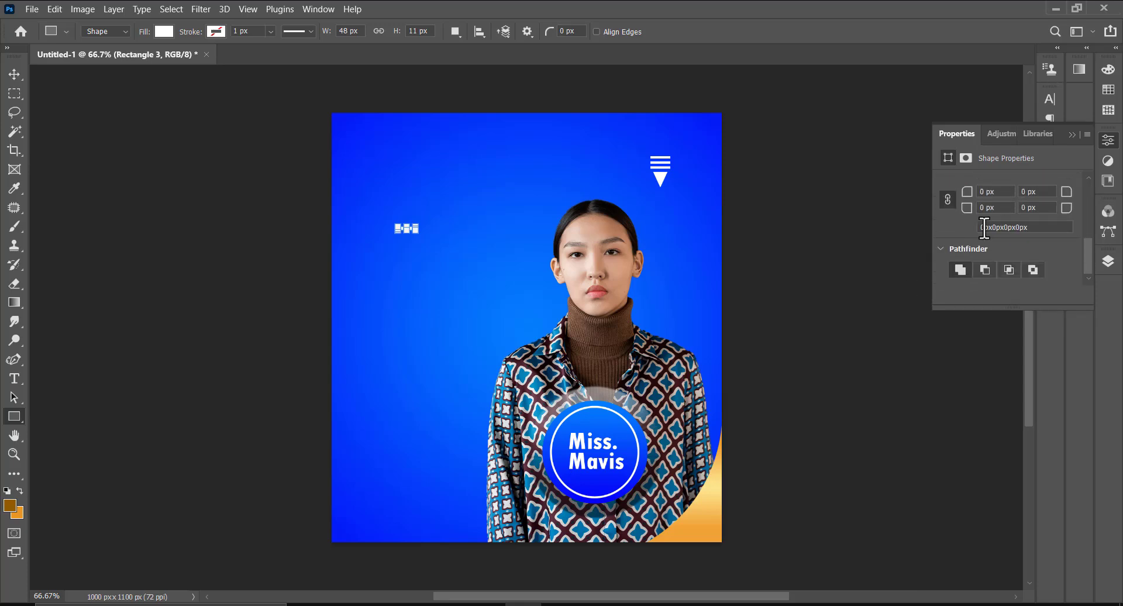
left_click(985, 192)
type("10")
key("Return")
left_click(18, 73)
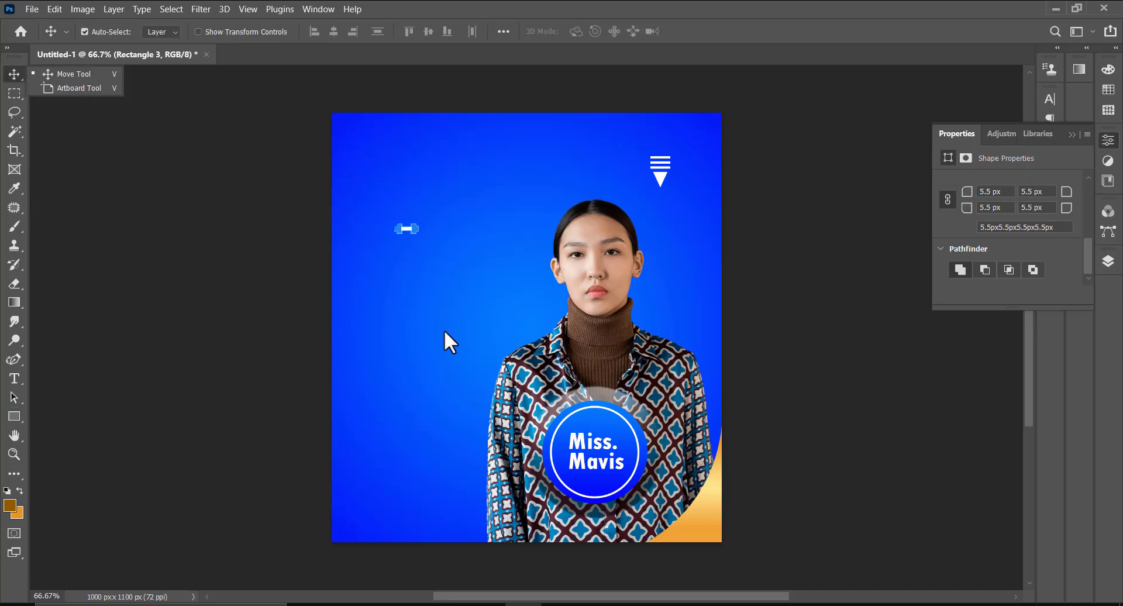
left_click(494, 325)
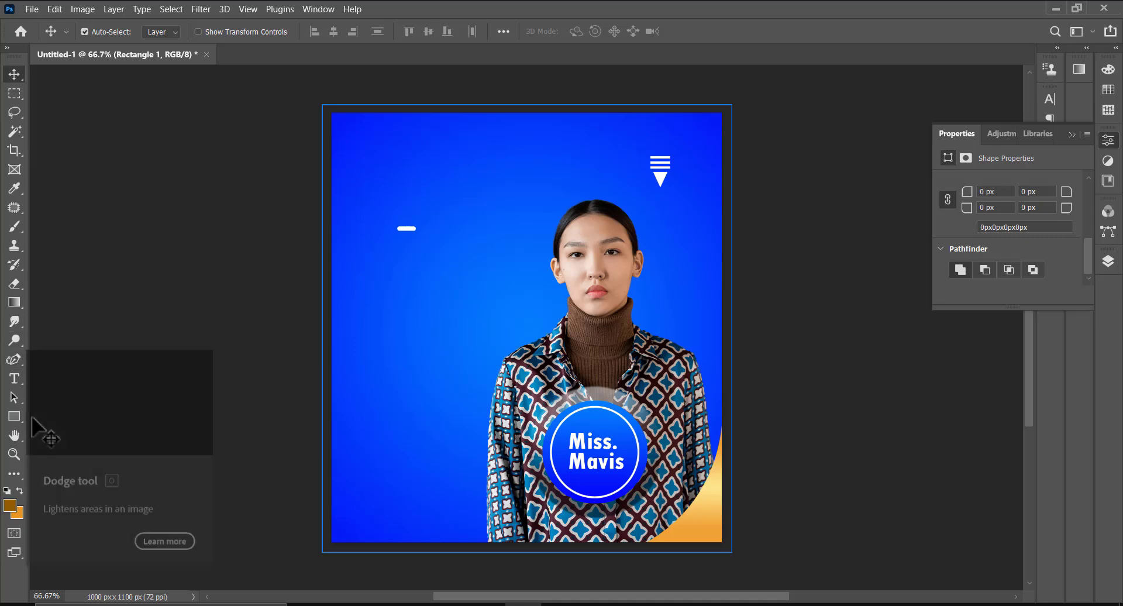
Add the white horizontal text "PLUS ONE TODAY" right after the short rounded bar
left_click(13, 373)
left_click(62, 374)
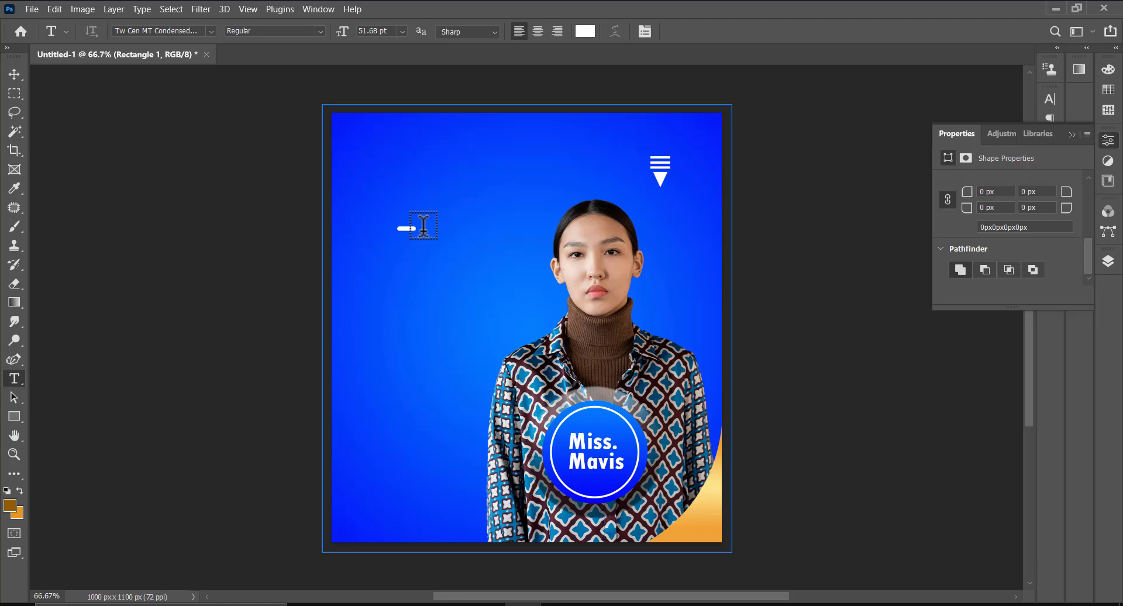
left_click(423, 225)
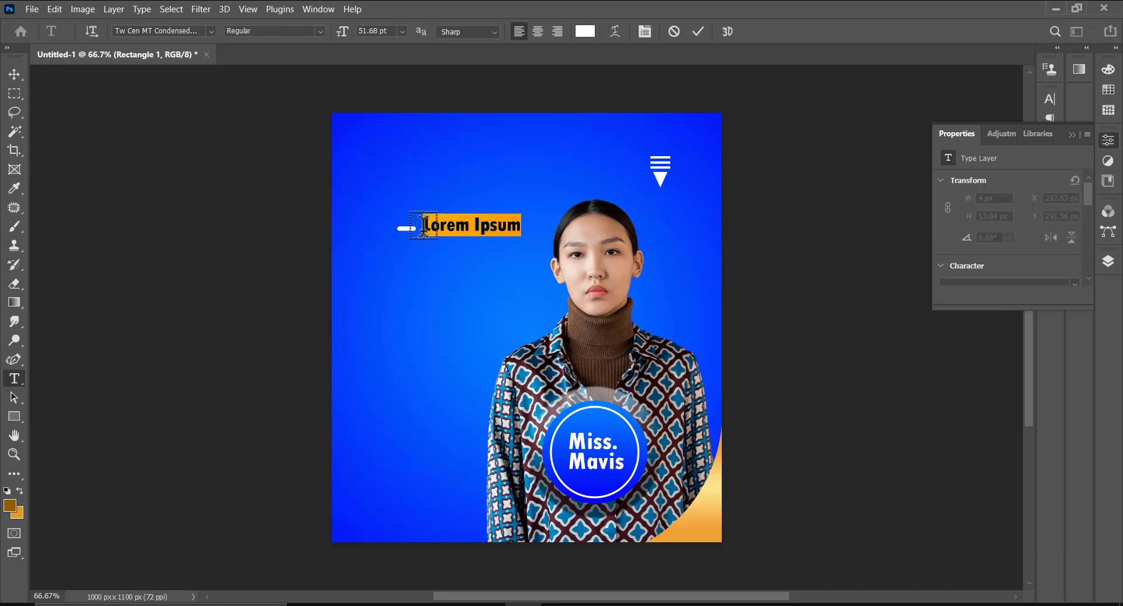
left_click(423, 225)
type("PLUS")
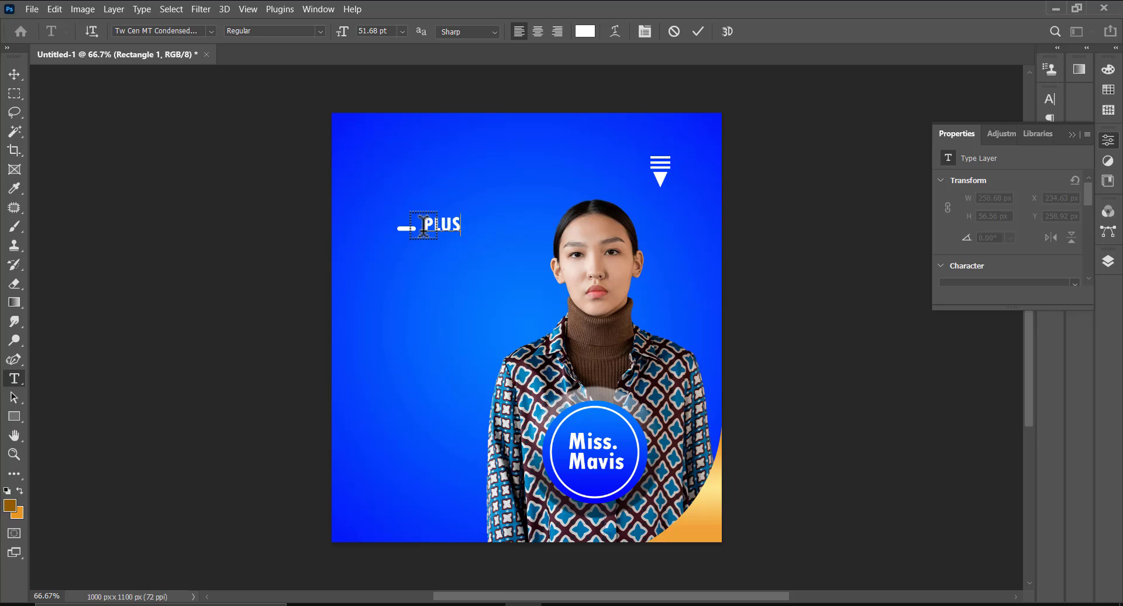
type(" ONE TODAY")
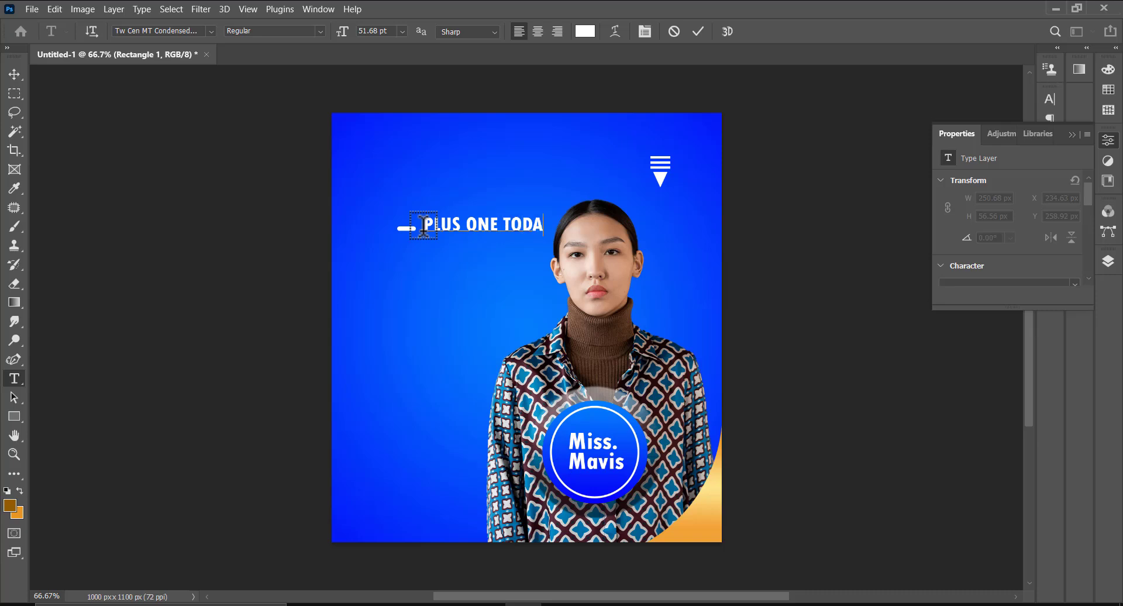
left_click(699, 31)
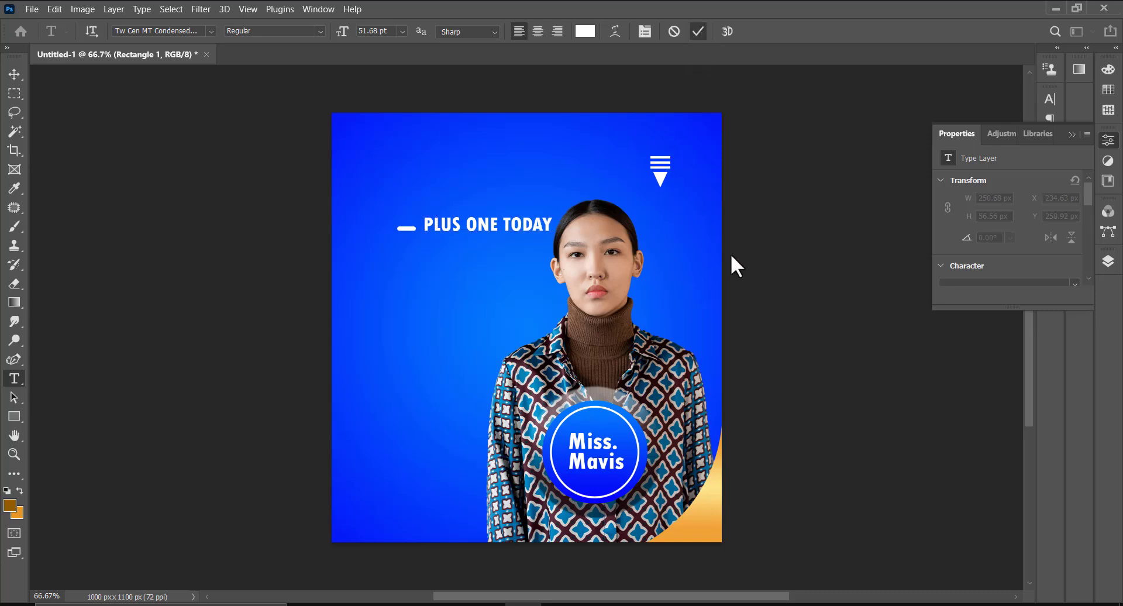
Scale the "PLUS ONE TODAY" text down proportionally to about 67%
key("ctrl+t")
left_click_drag(552, 235, 514, 229)
key("Return")
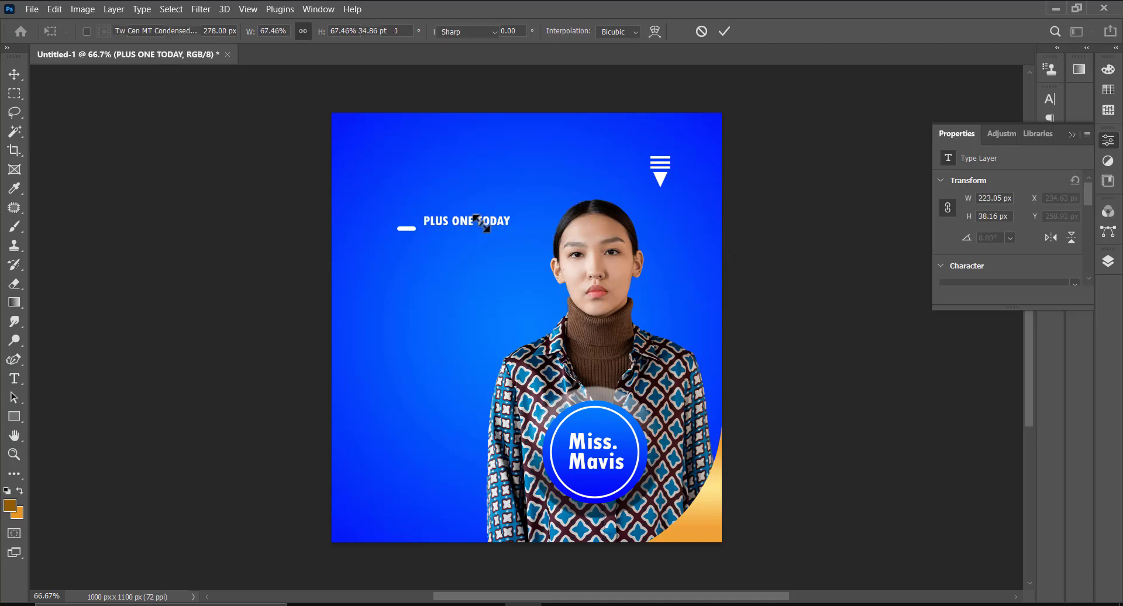
Align the "PLUS ONE TODAY" text level with the rounded bar, close to its end, and bring its layer to the top of the stack
key("v")
left_click_drag(483, 224, 478, 231)
key("F7")
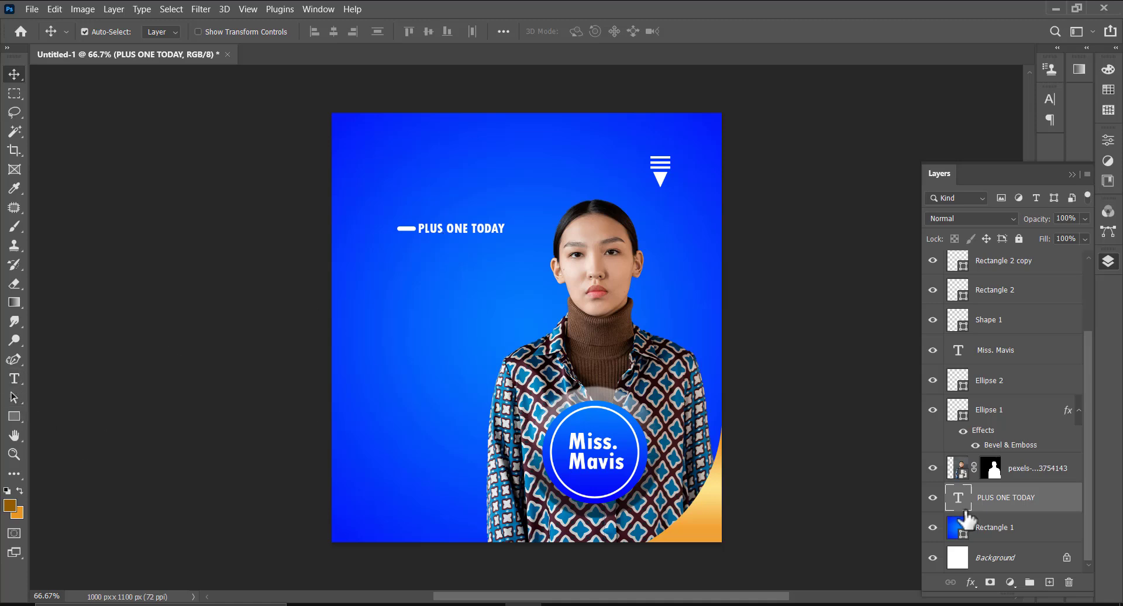
left_click_drag(995, 497, 974, 264)
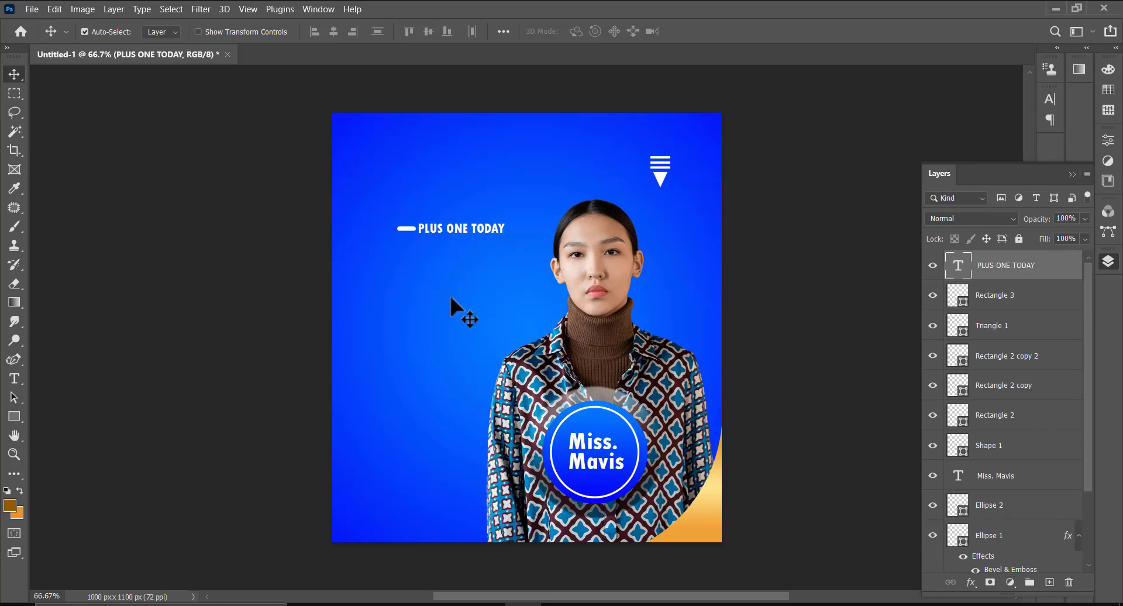
Add a two-line white text "BIRTHDAY" / "BLESSINGS" below the "PLUS ONE TODAY" line
left_click(13, 379)
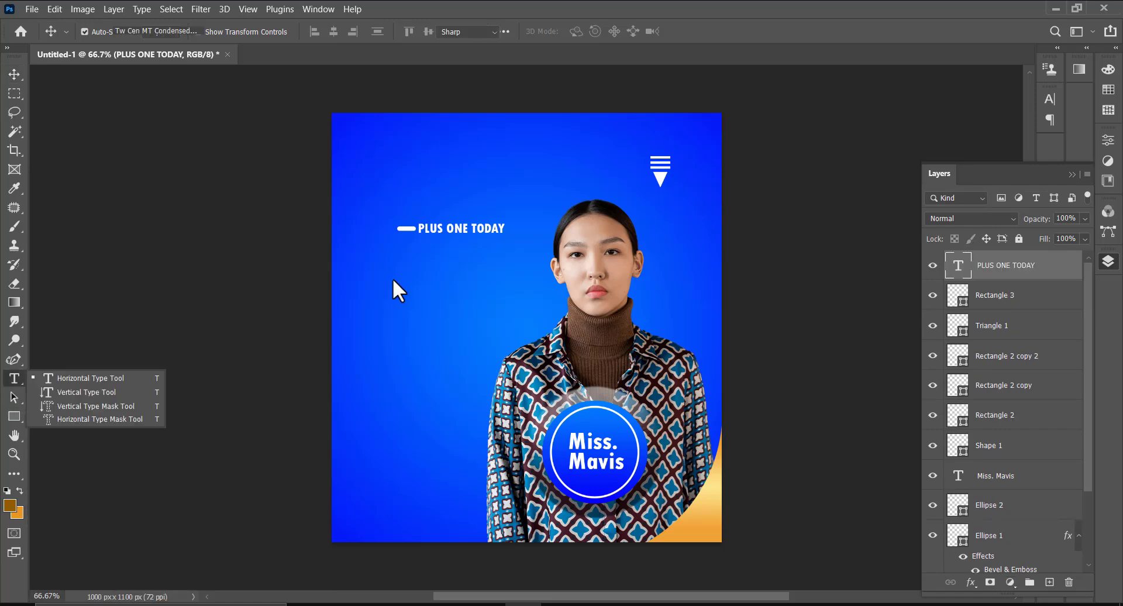
left_click(73, 378)
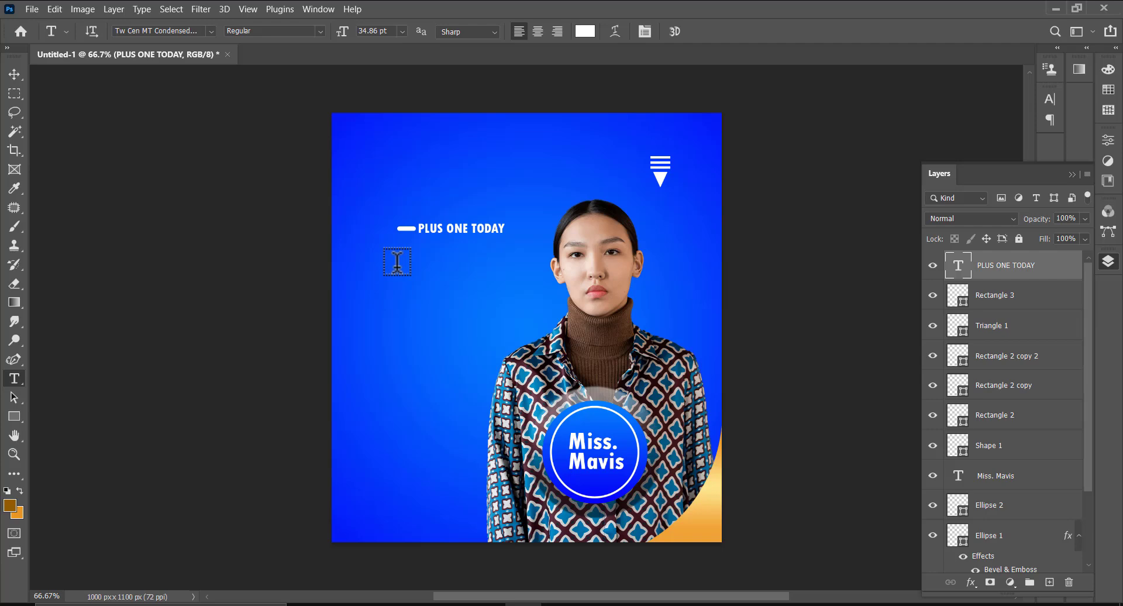
left_click(398, 261)
left_click(397, 261)
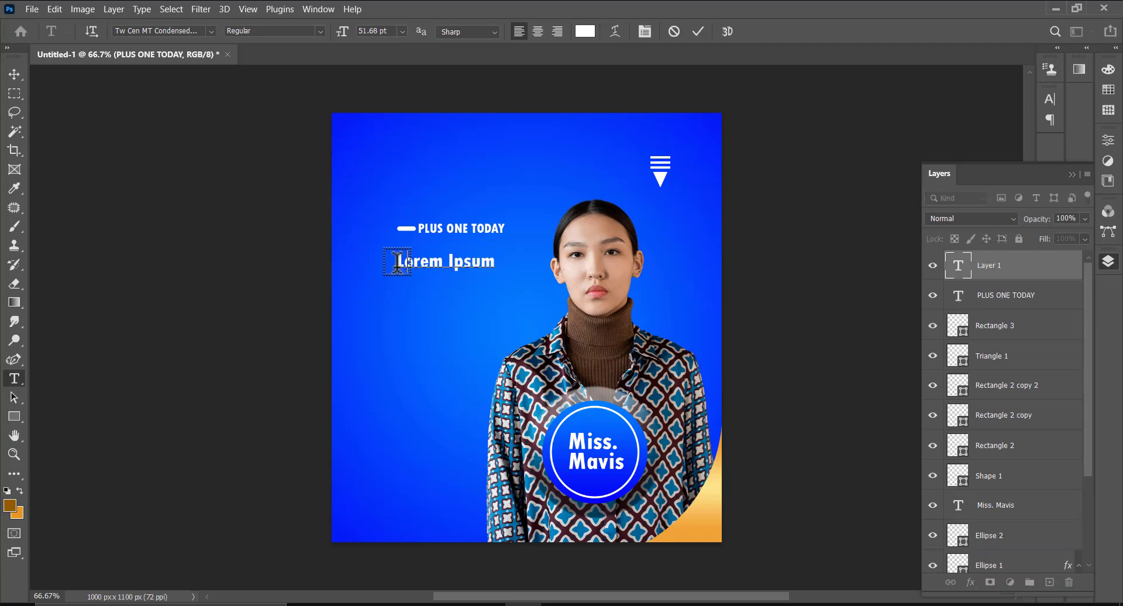
key("ctrl+a")
type("BIRTHDAY ")
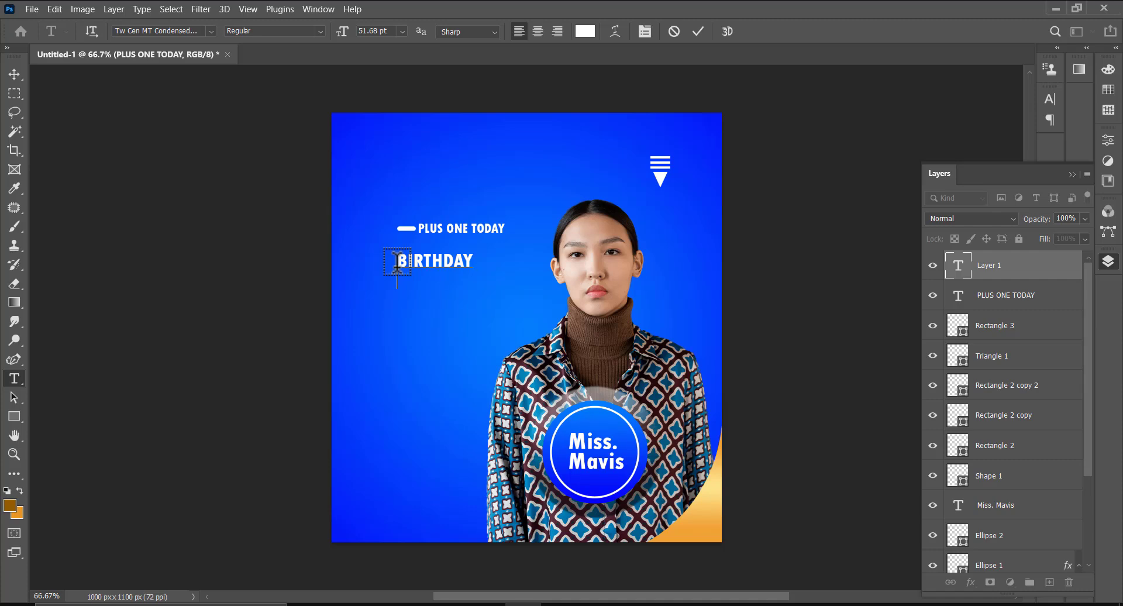
type("BLESSINGS")
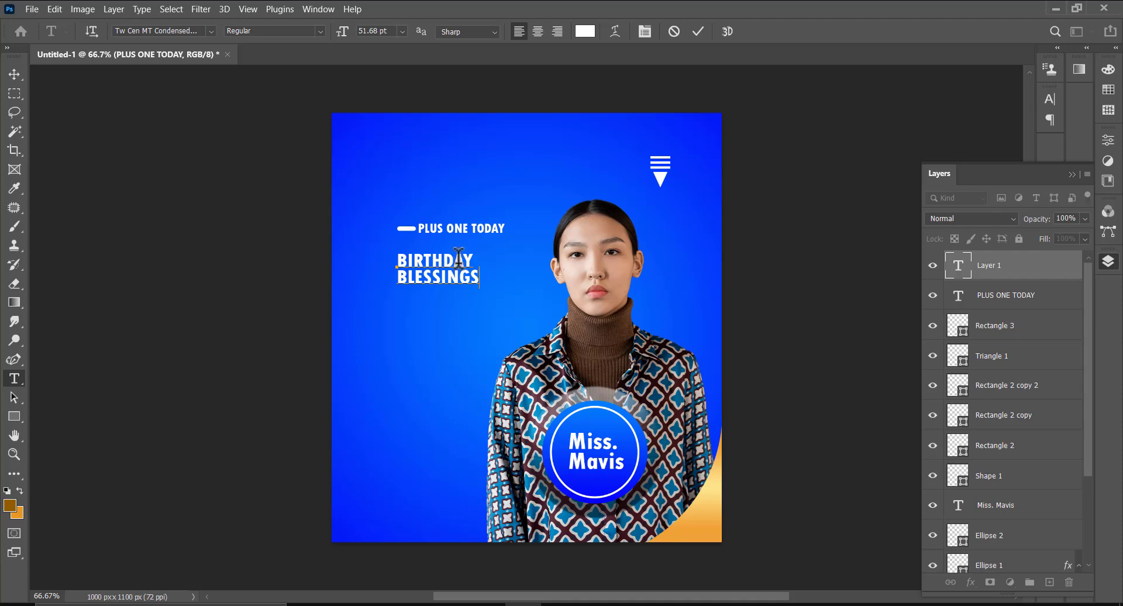
Set the font size of the word "BIRTHDAY" to 60 pt
left_click_drag(473, 257, 396, 260)
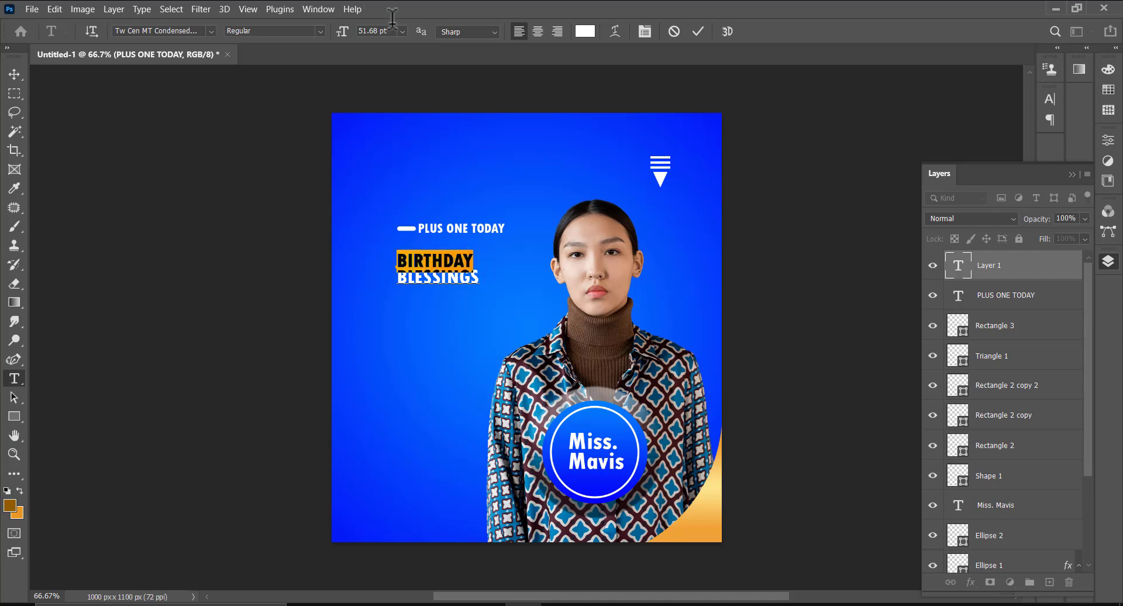
left_click(402, 34)
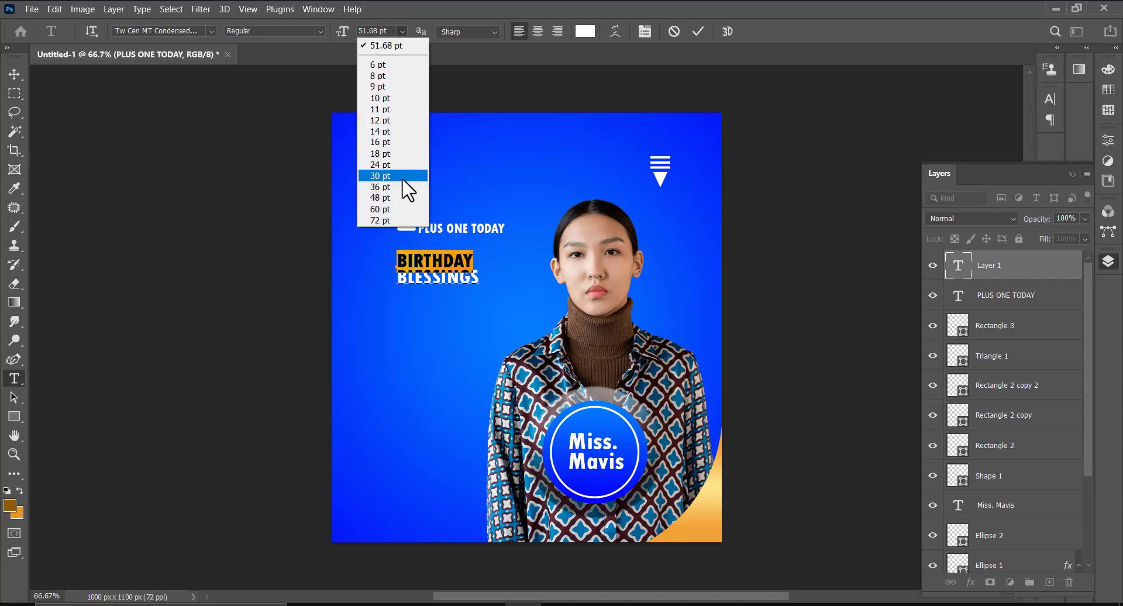
left_click(390, 209)
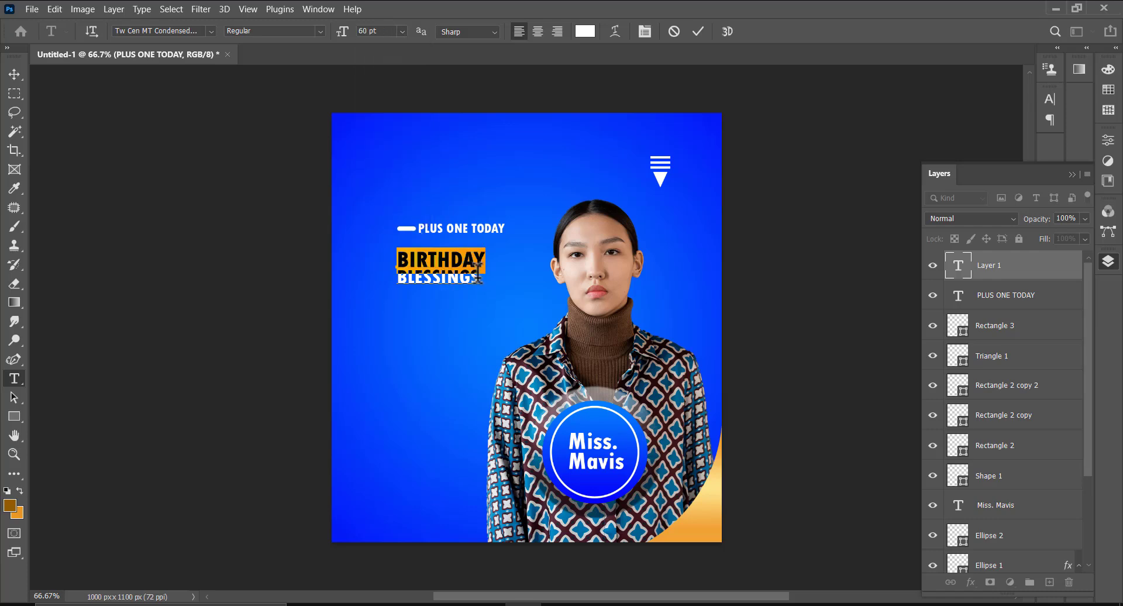
Set the font size of the word "BLESSINGS" to 54.68 pt to match the width of "BIRTHDAY", and commit the text
left_click_drag(479, 275, 396, 276)
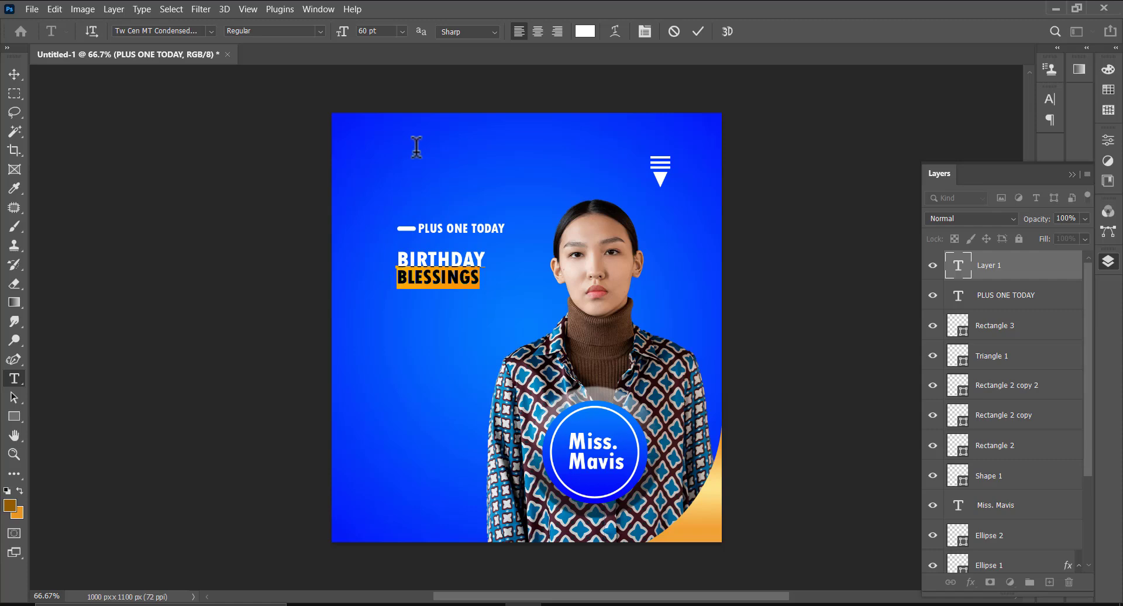
left_click(369, 32)
left_click(368, 31)
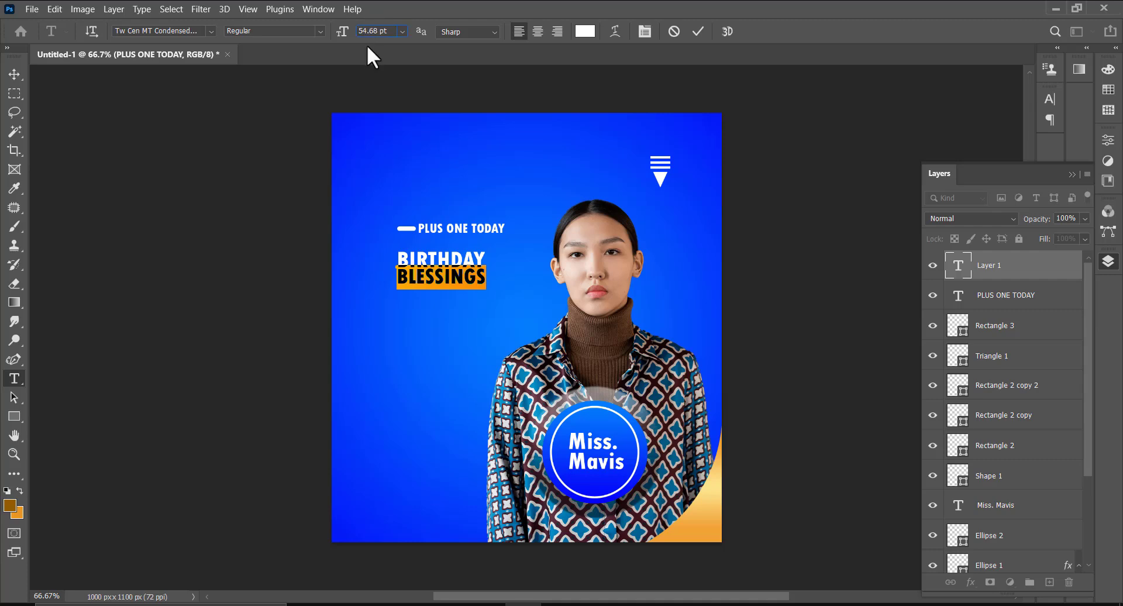
key("Return")
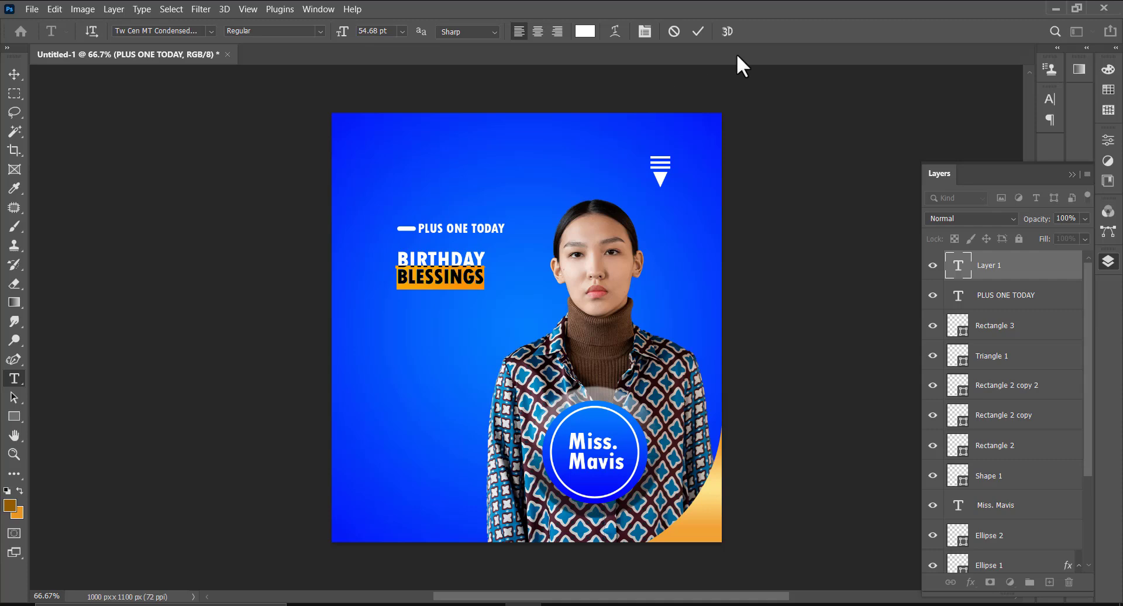
left_click(698, 33)
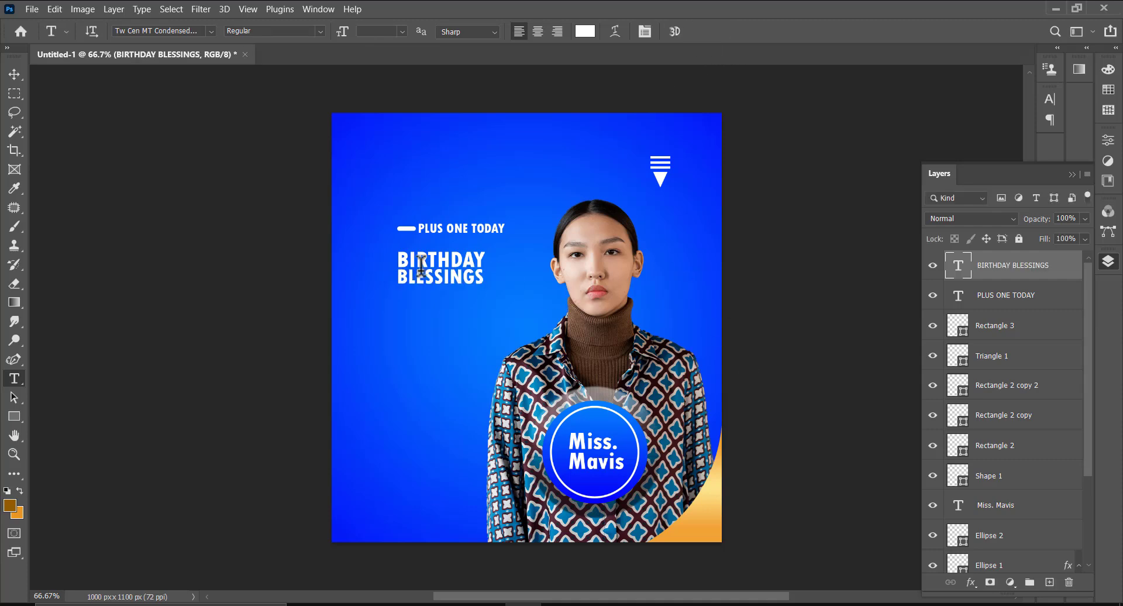
Enlarge the "BIRTHDAY BLESSINGS" headline proportionally, first to about 138%, then slightly more toward its lower left
key("v")
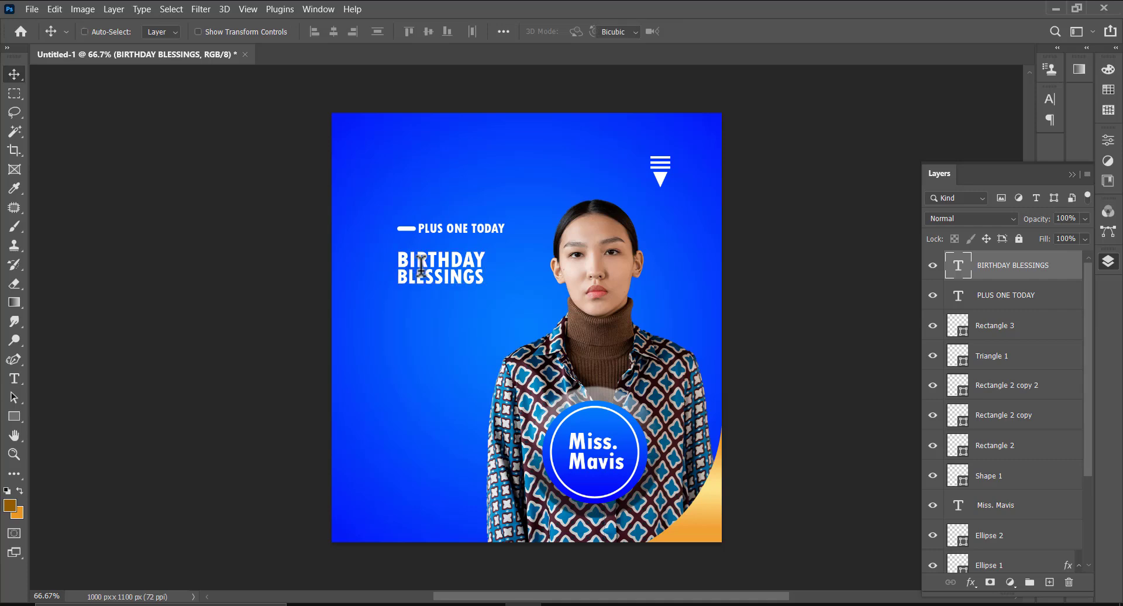
key("ctrl+t")
left_click_drag(485, 289, 519, 316)
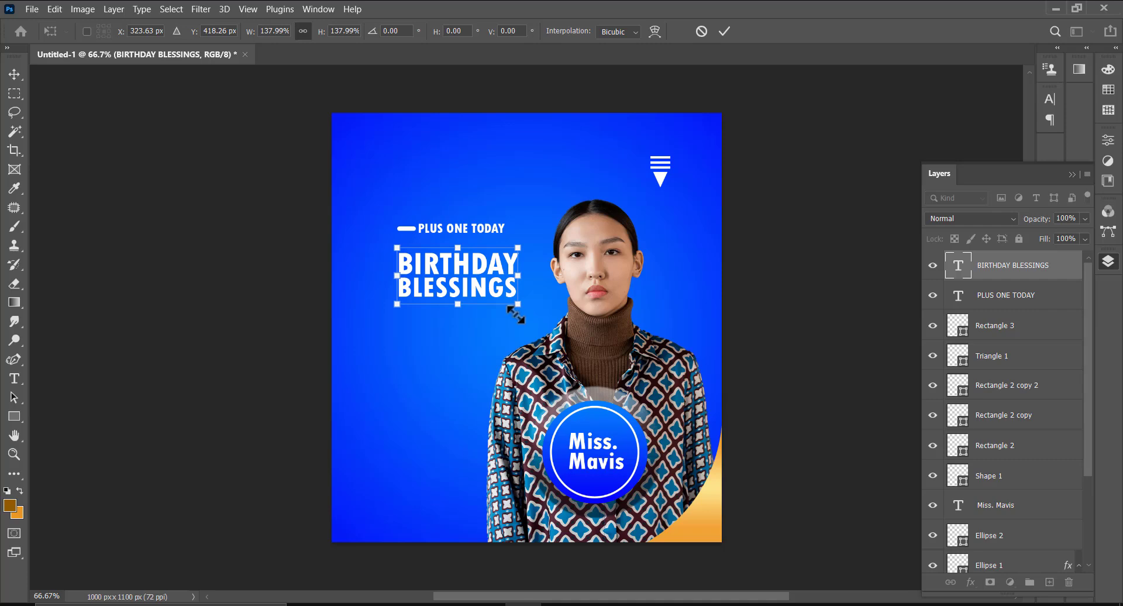
left_click_drag(395, 306, 384, 315)
key("Return")
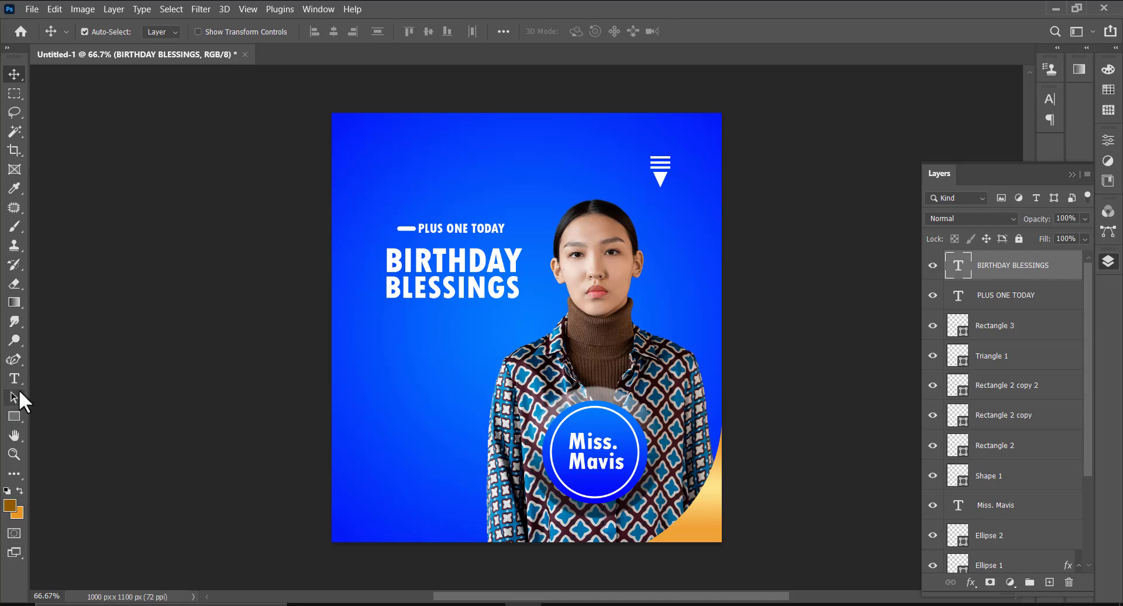
Draw a rectangle of about 187 × 70 px with the orange-yellow gradient fill below the "BIRTHDAY BLESSINGS" headline
left_click(16, 411)
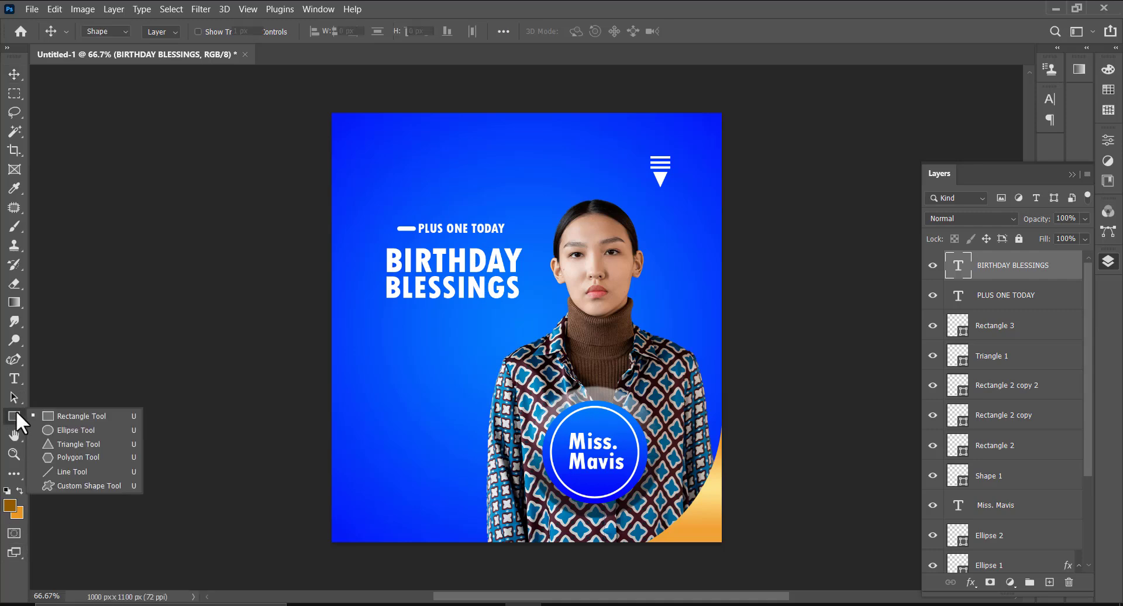
left_click(81, 416)
left_click_drag(386, 330, 460, 358)
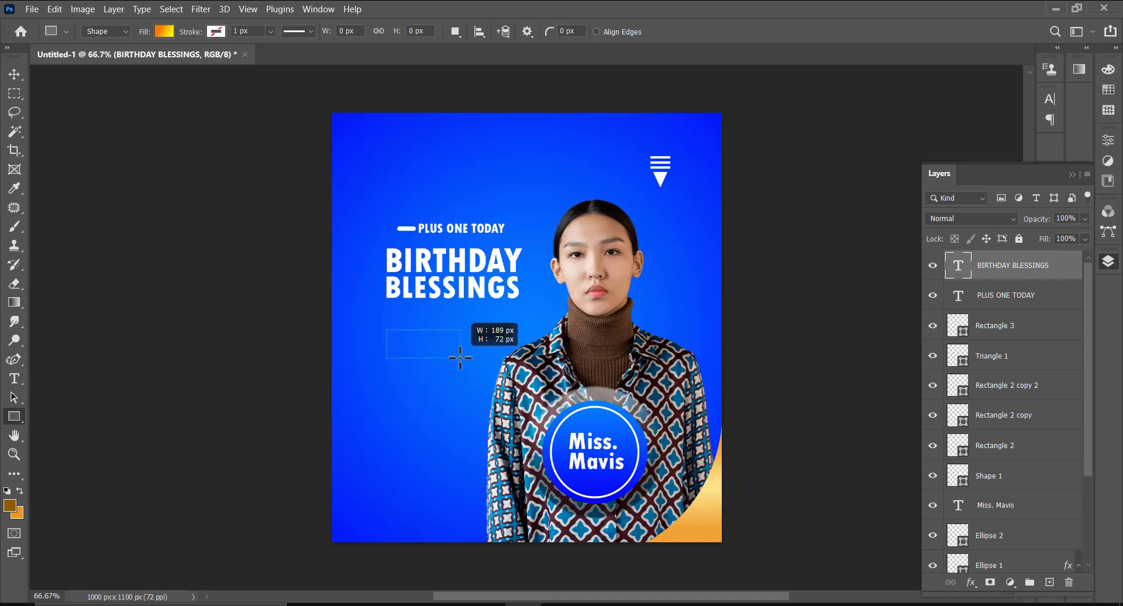
left_click_drag(460, 358, 460, 356)
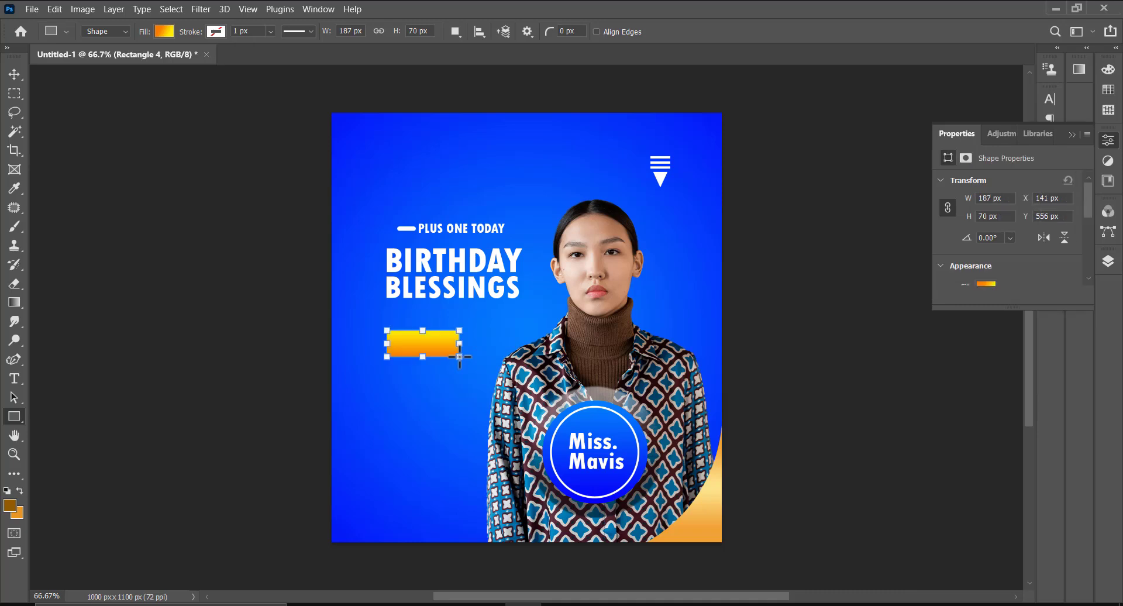
Set the angle of the rectangle's linear gradient fill to 0 degrees
left_click(164, 34)
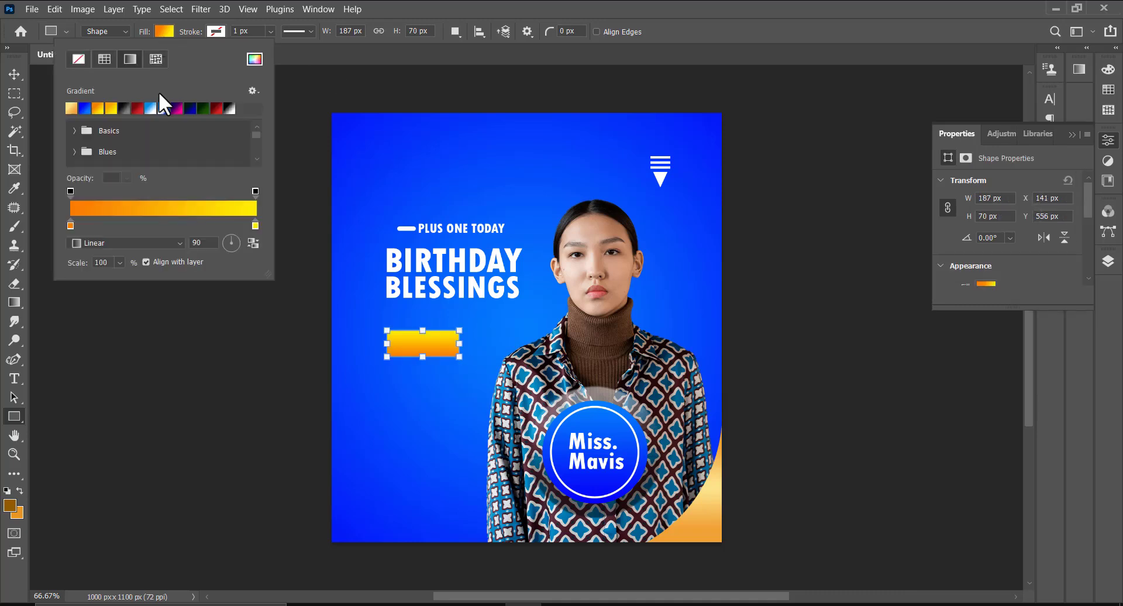
left_click_drag(203, 244, 186, 246)
type("0")
key("Return")
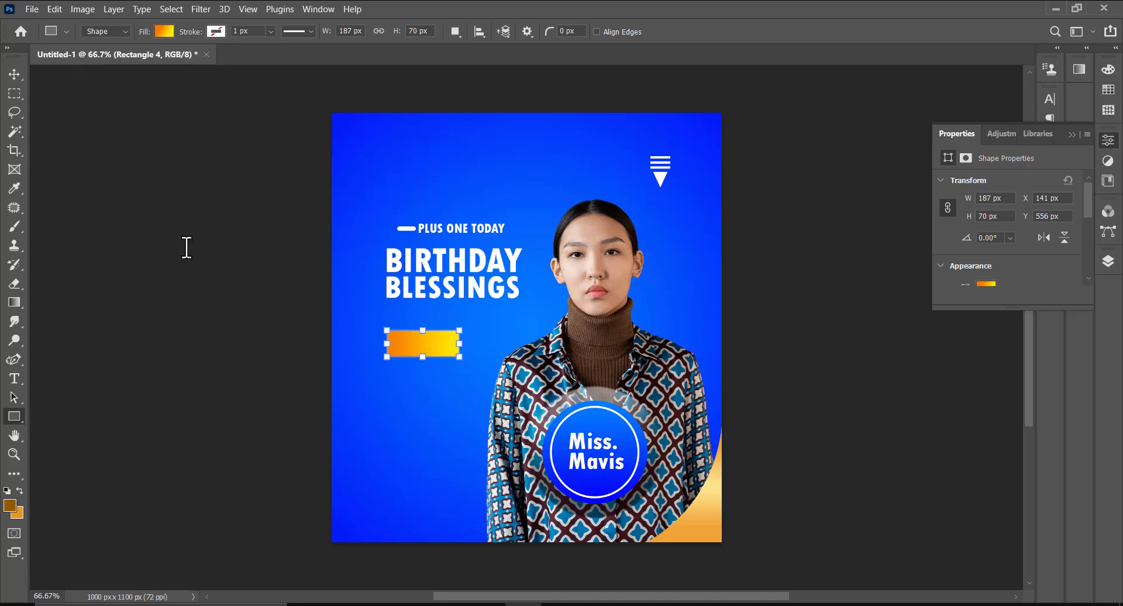
Round all four corners of the gradient rectangle with a 20 px radius
scroll(1034, 240, "down", 2)
scroll(1034, 240, "down", 3)
left_click(975, 202)
type("20")
key("Return")
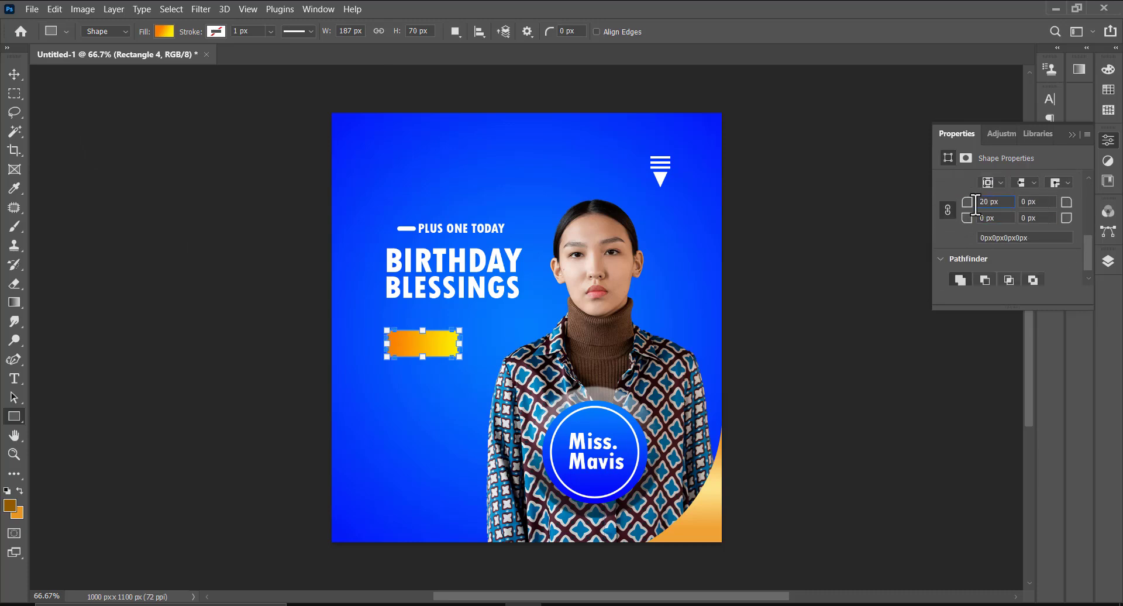
Duplicate the white triangle above the woman's head and place the copy just right of the gradient bar
left_click(14, 74)
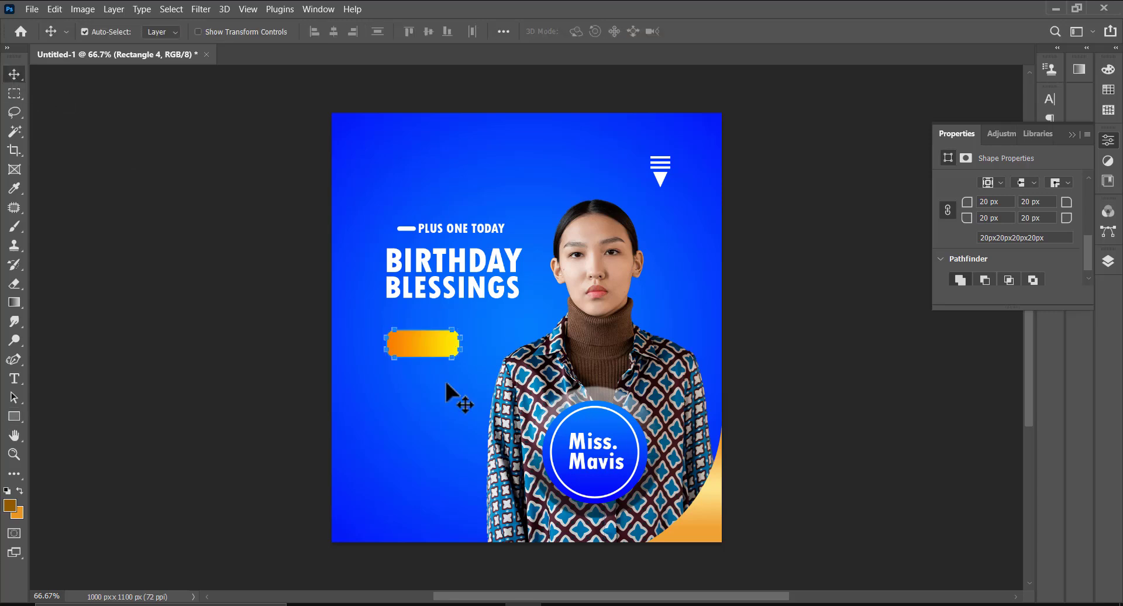
left_click(667, 181)
left_click(1109, 261)
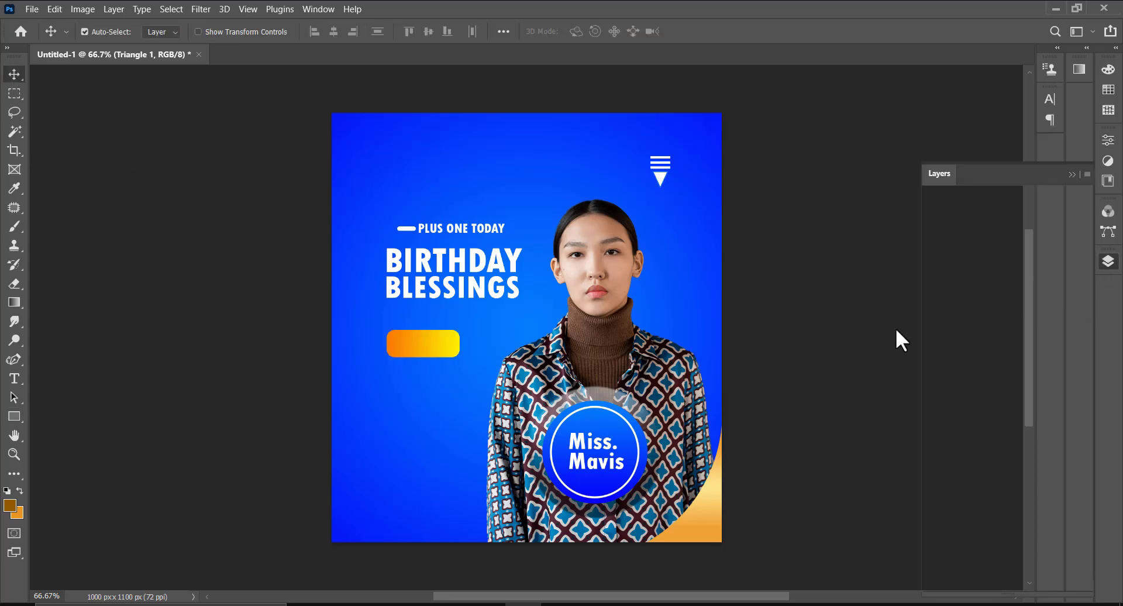
left_click_drag(1016, 394, 1049, 580)
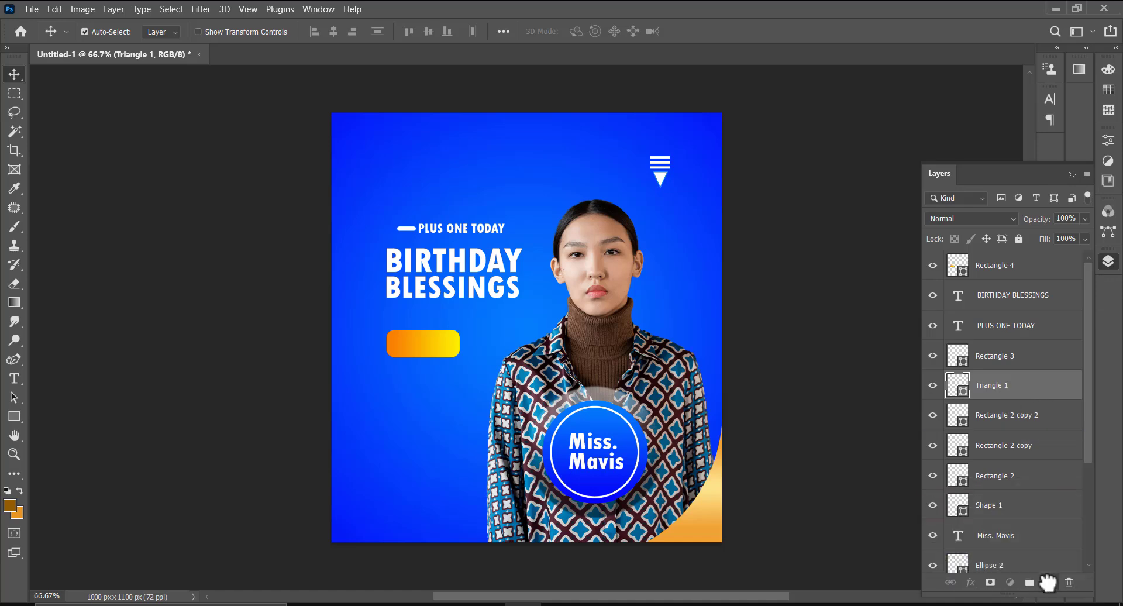
left_click_drag(659, 176, 497, 345)
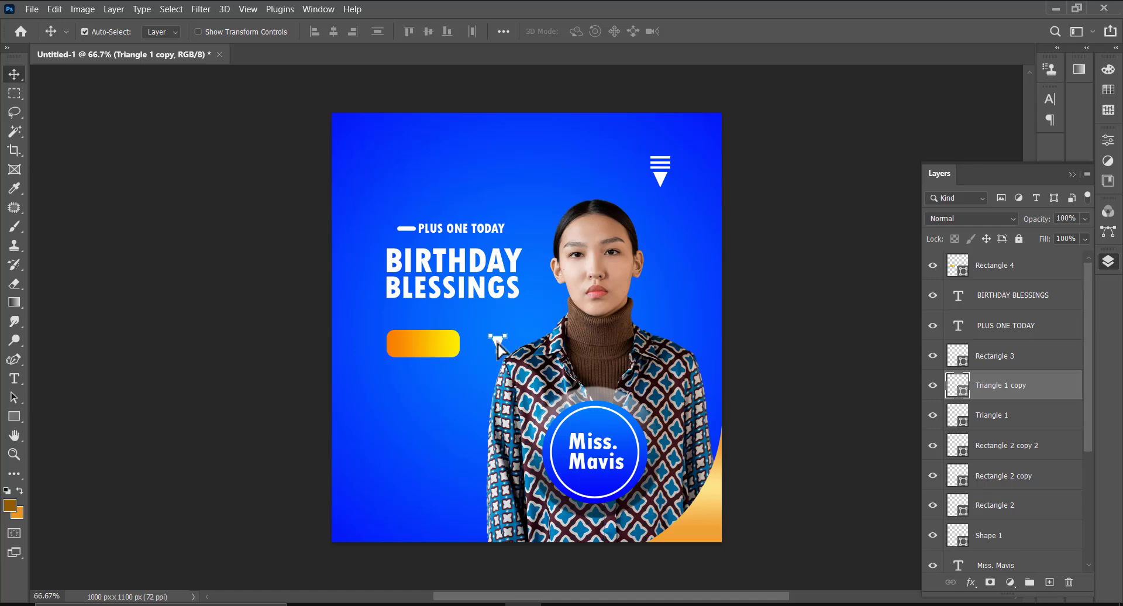
Rotate the copied triangle 90° counter-clockwise and commit the transform
key("ctrl+t")
right_click(497, 345)
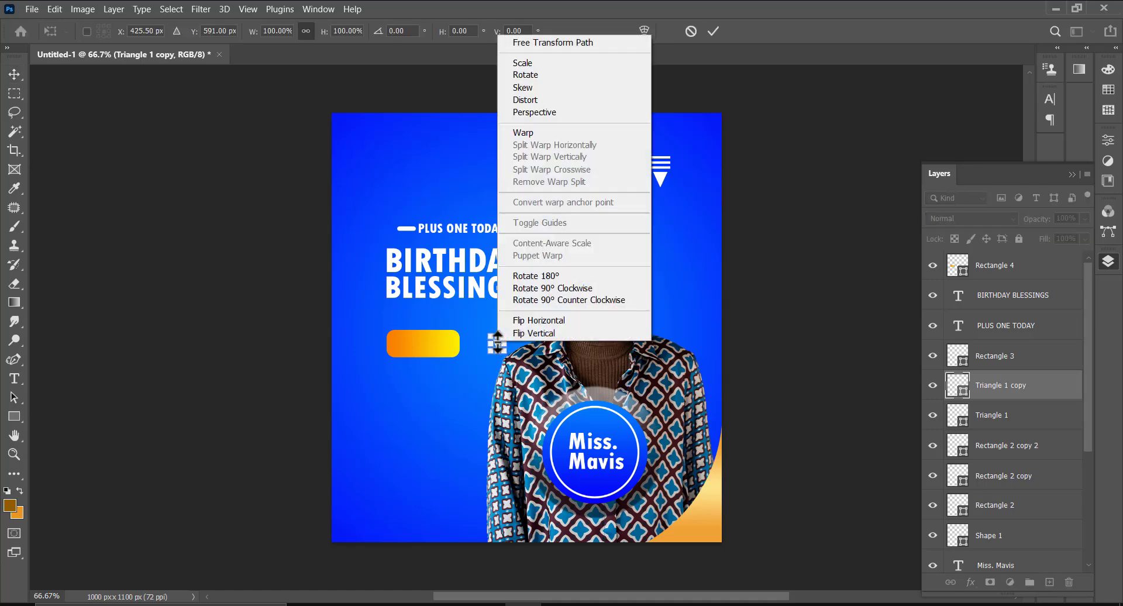
left_click(564, 297)
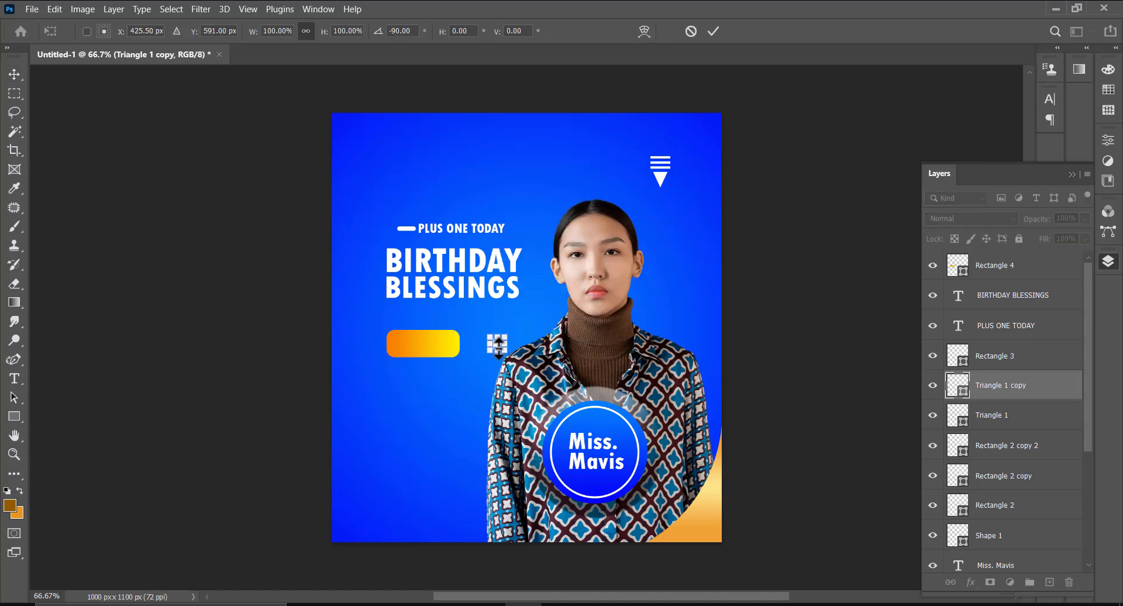
left_click(714, 31)
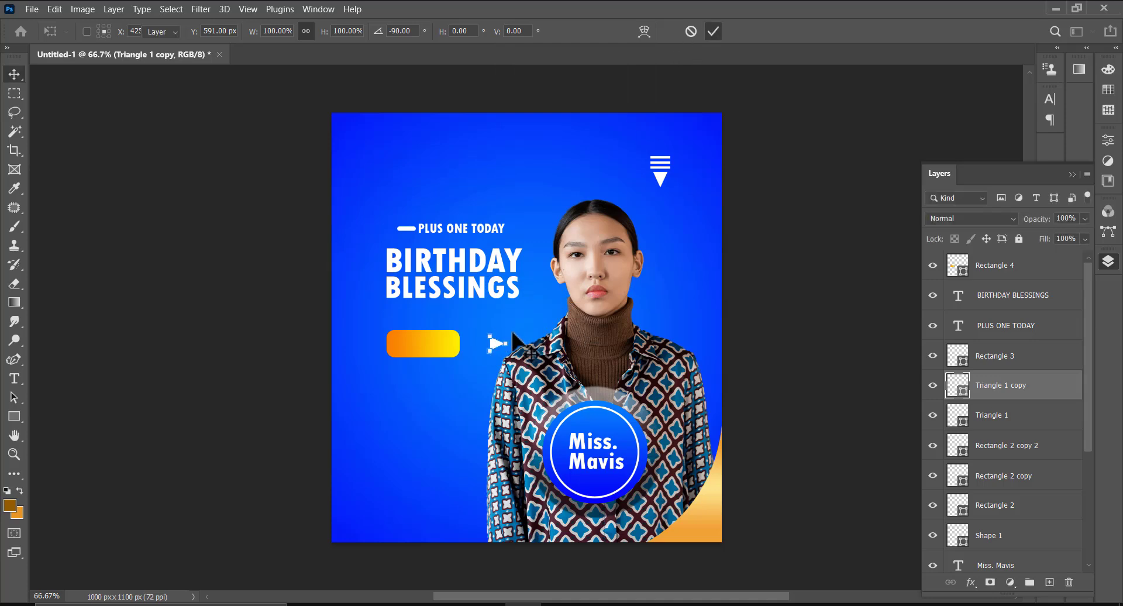
Scale the copied triangle down proportionally to about 63% and commit the transform
key("ctrl+t")
right_click(496, 345)
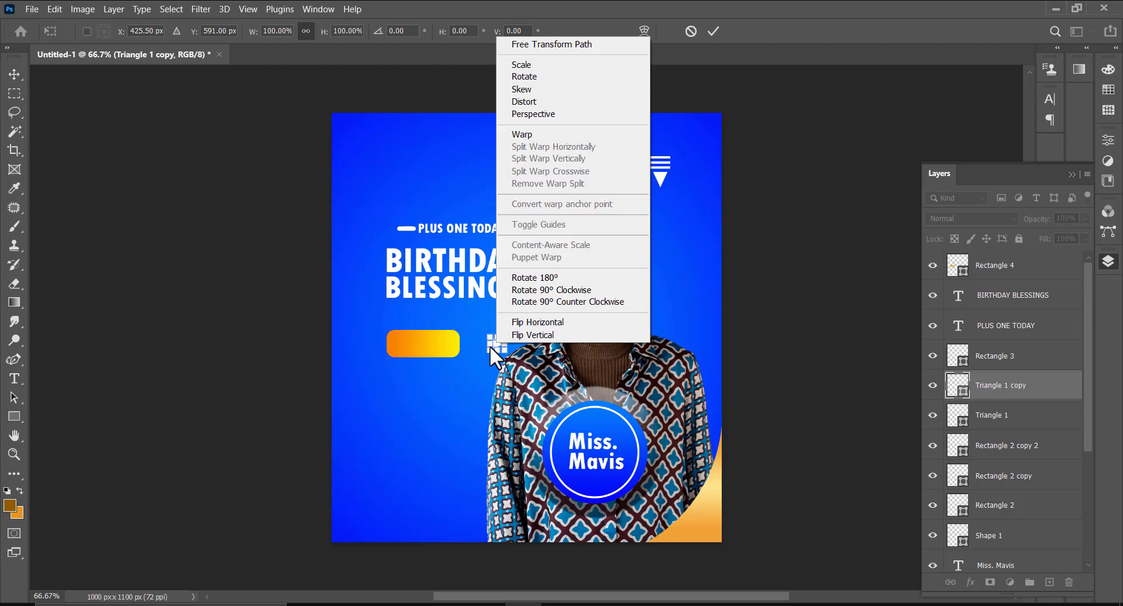
left_click(495, 357)
left_click_drag(505, 351, 496, 348)
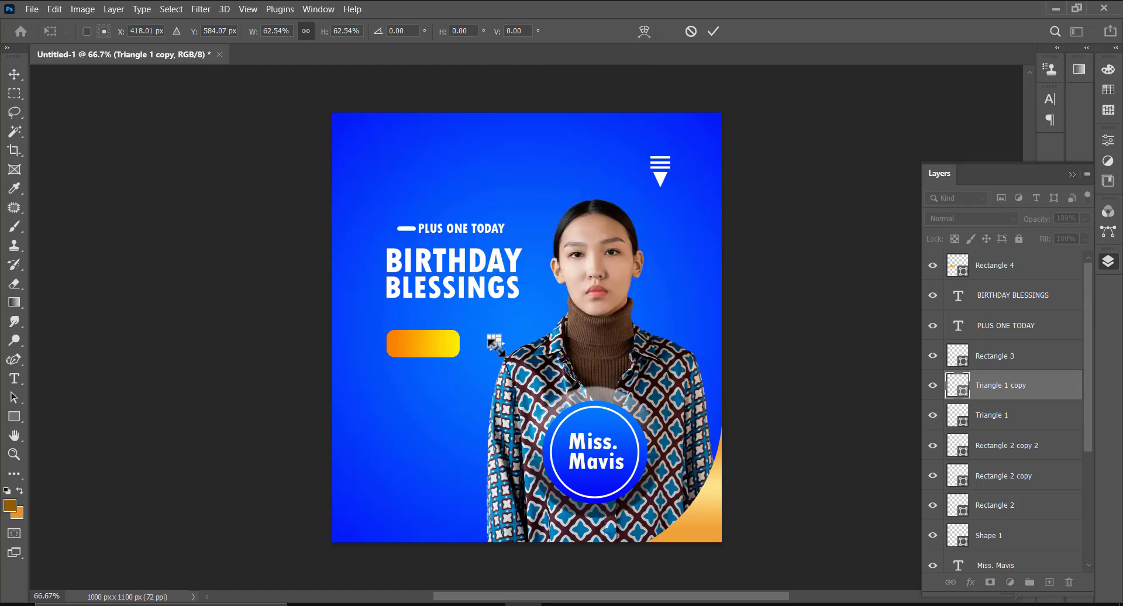
key("Return")
Nudge the small triangle left and slightly down so it sits close beside the gradient bar
key("shift+Left")
key("shift+Left")
key("shift+Left")
key("shift+Left")
key("shift+Down")
key("shift+Left")
key("shift+Left")
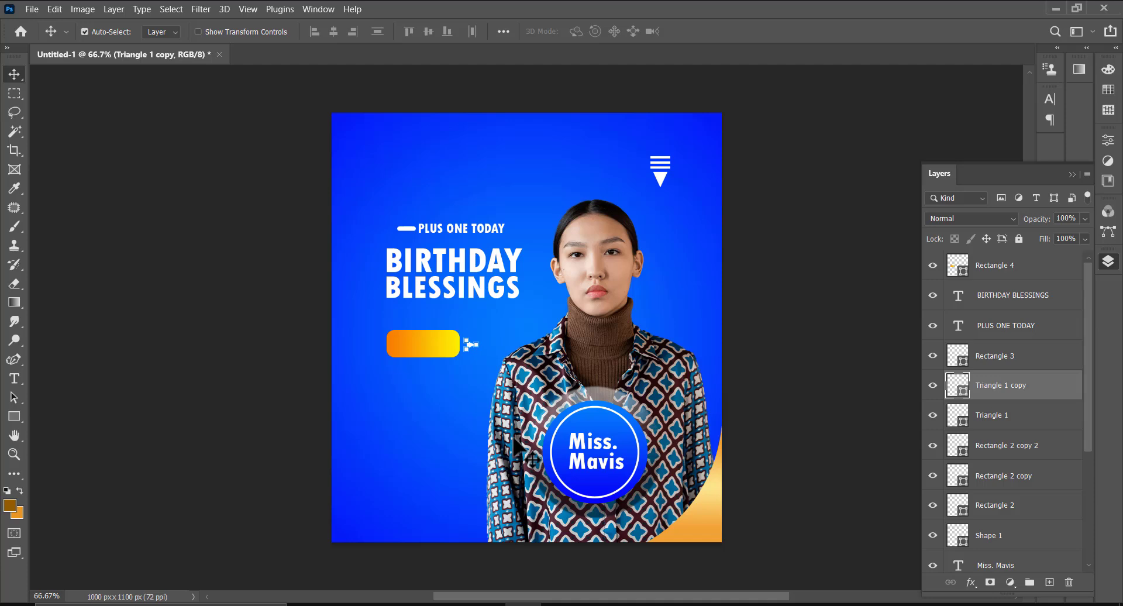
Duplicate the small triangle directly to its right, then shift both triangles slightly further right from the gradient bar
left_click_drag(1008, 394, 1050, 582)
key("Right")
key("Right")
key("Right")
key("shift+Right")
key("shift+Right")
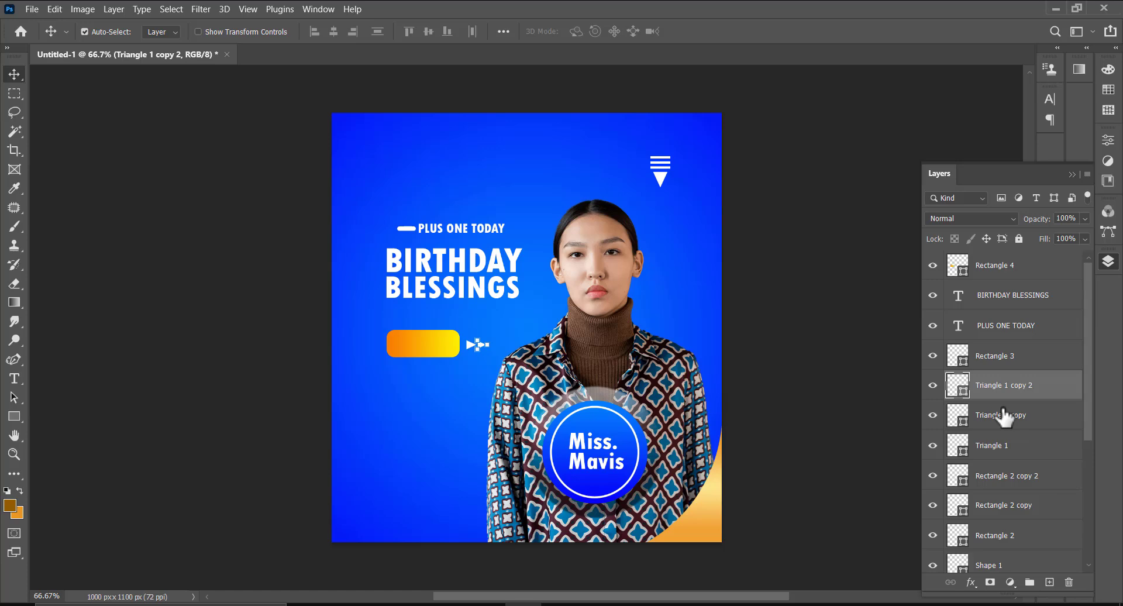
left_click(1005, 416, "shift")
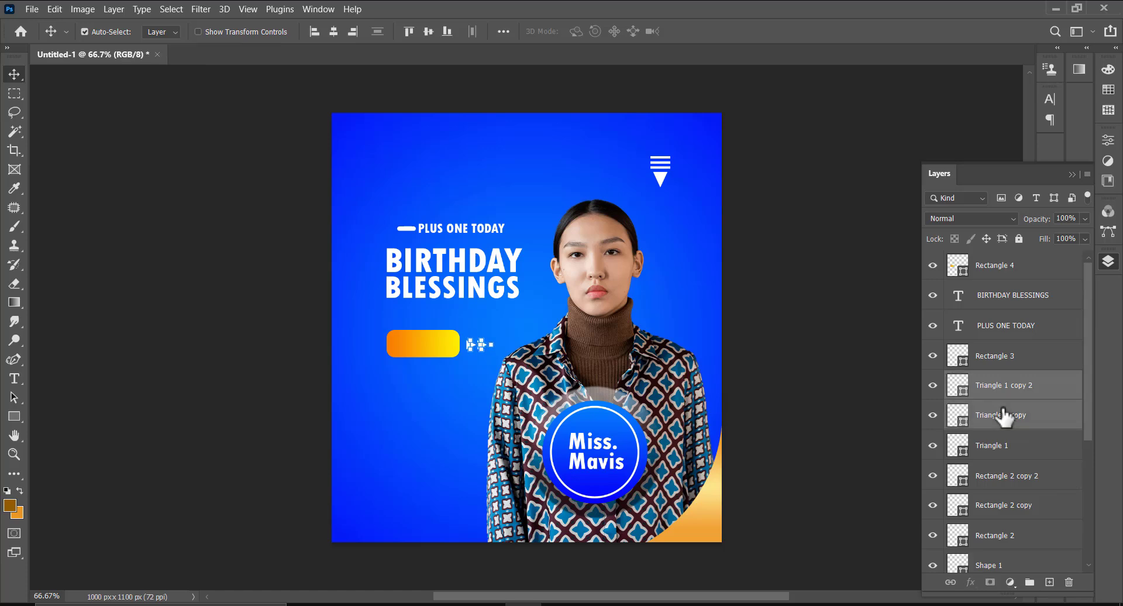
key("shift+Right")
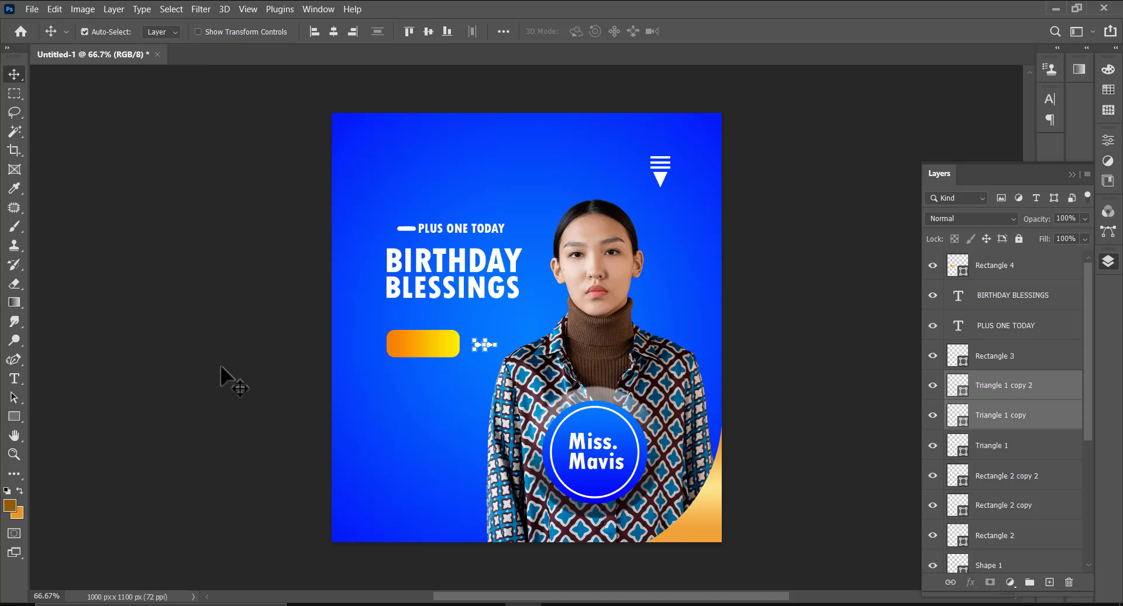
Add the white text "12TH MAR." below the gradient bar, on its own layer above the bar
left_click(14, 379)
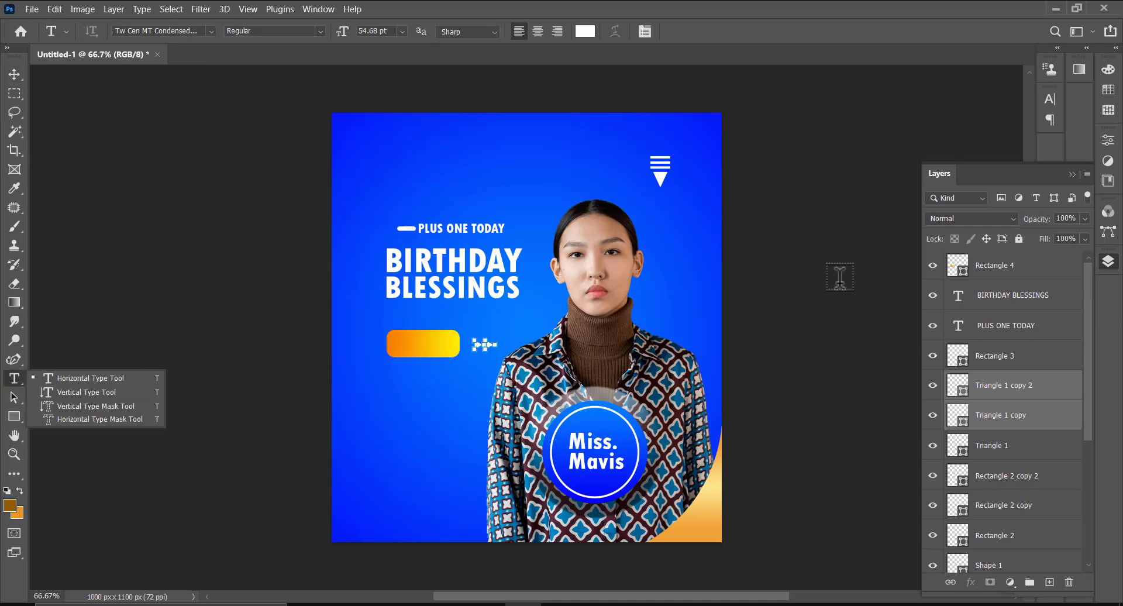
left_click(1006, 271)
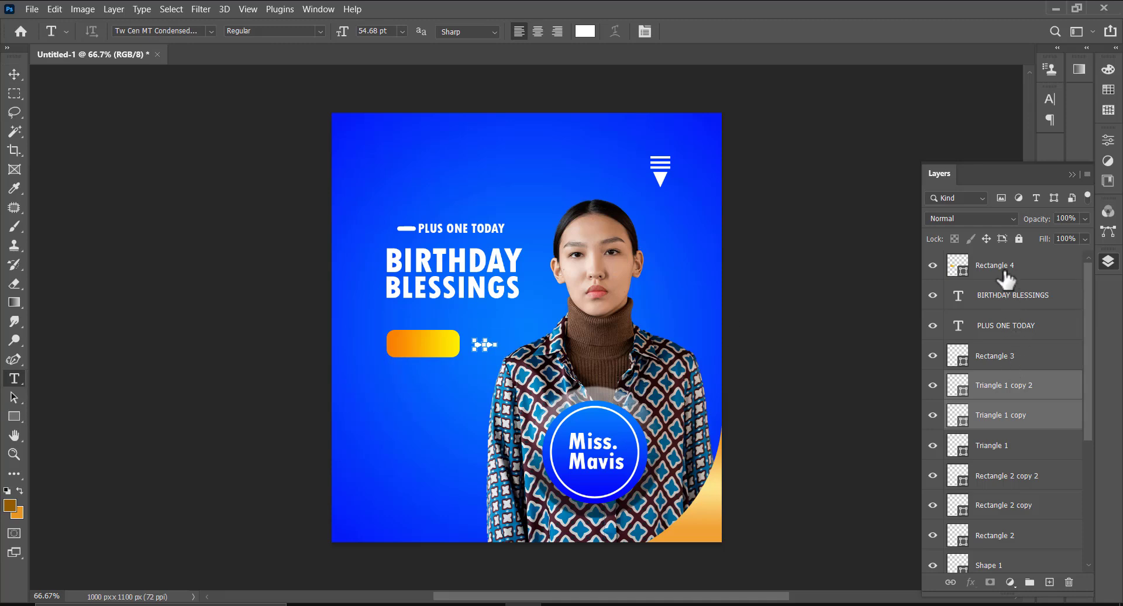
left_click(390, 384)
type("12TH MAR.")
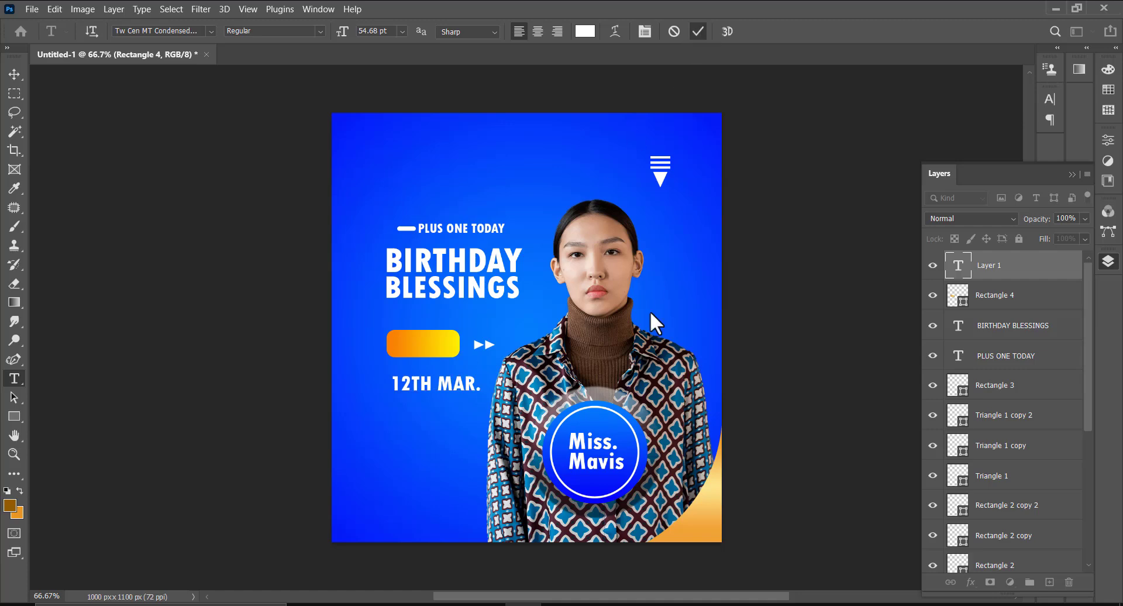
key("ctrl+Return")
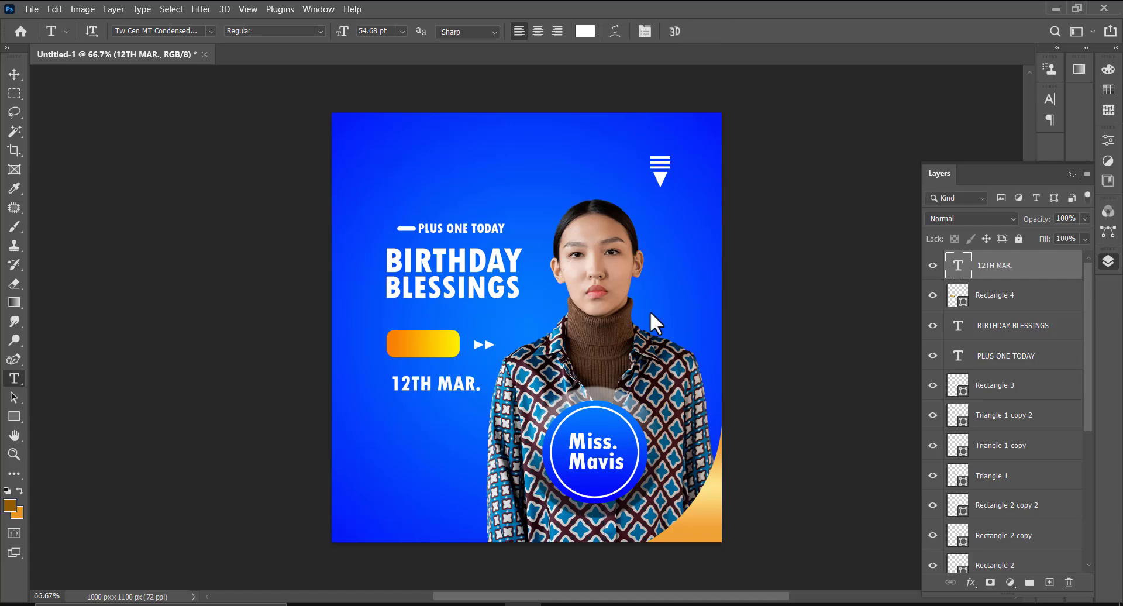
Scale the "12TH MAR." text down to about 40.59 pt and position it inside the gradient bar
key("ctrl+t")
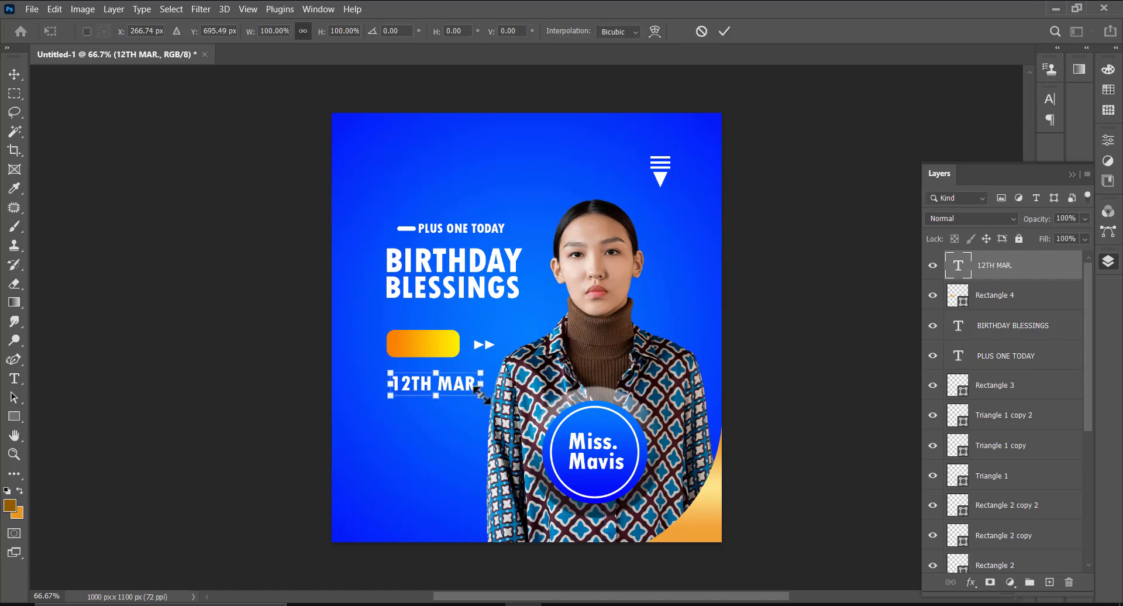
left_click_drag(480, 396, 459, 391)
left_click_drag(425, 382, 459, 354)
key("Return")
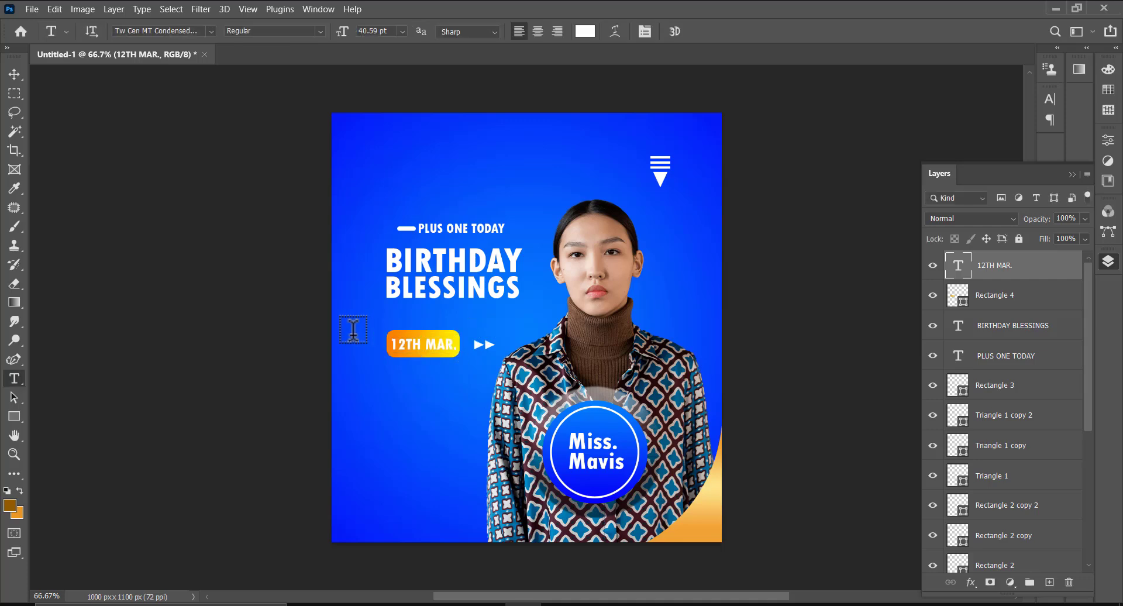
Change the yellow color stop of the date bar's gradient to a warmer orange-yellow
key("v")
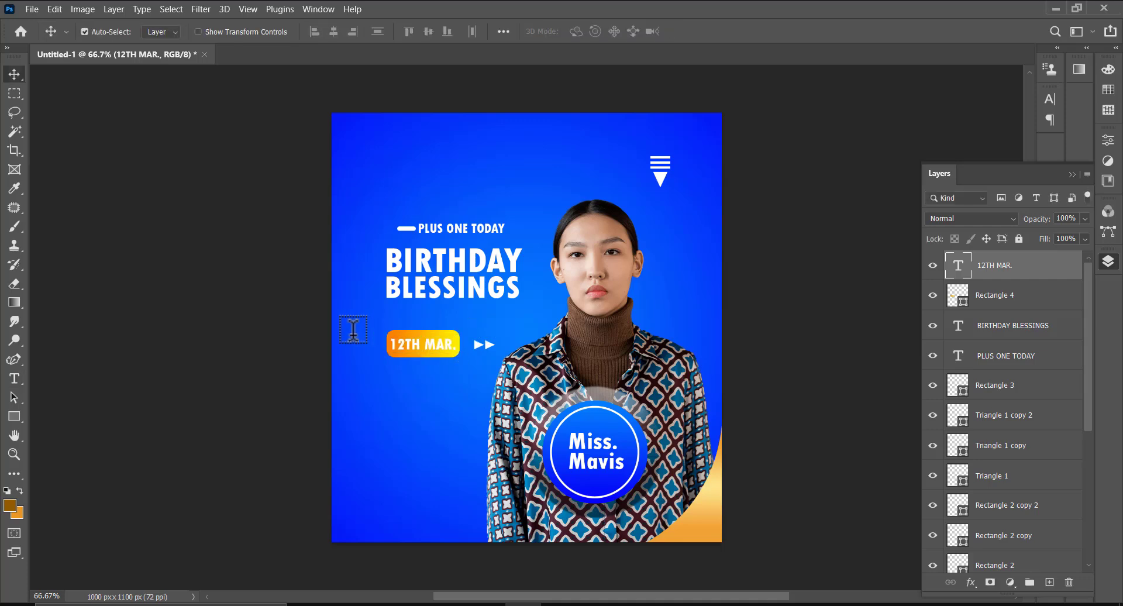
left_click(434, 345)
key("u")
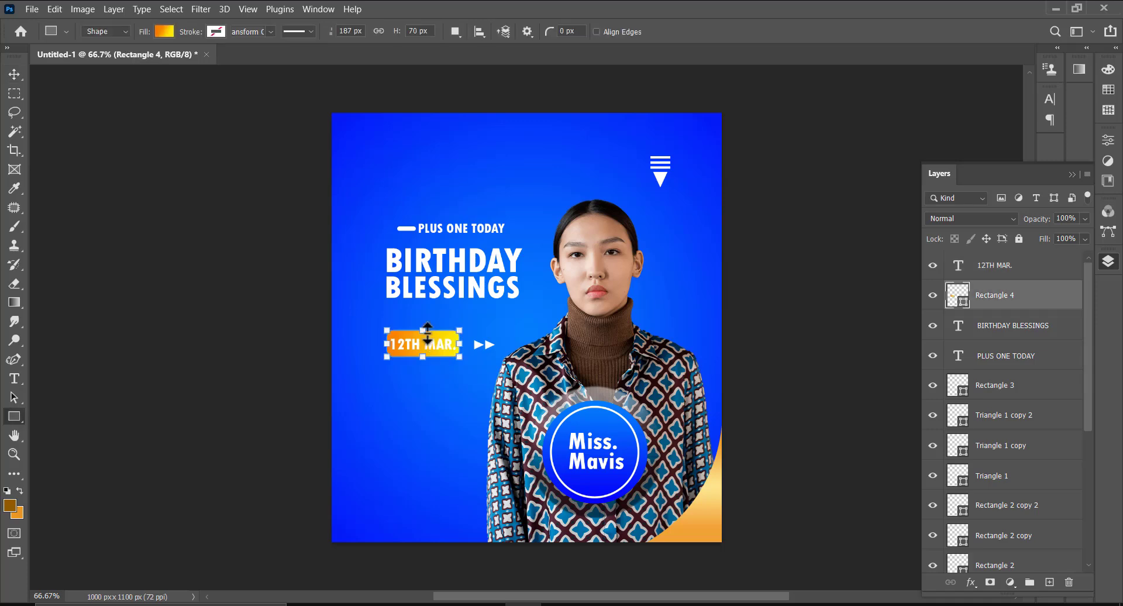
left_click(165, 32)
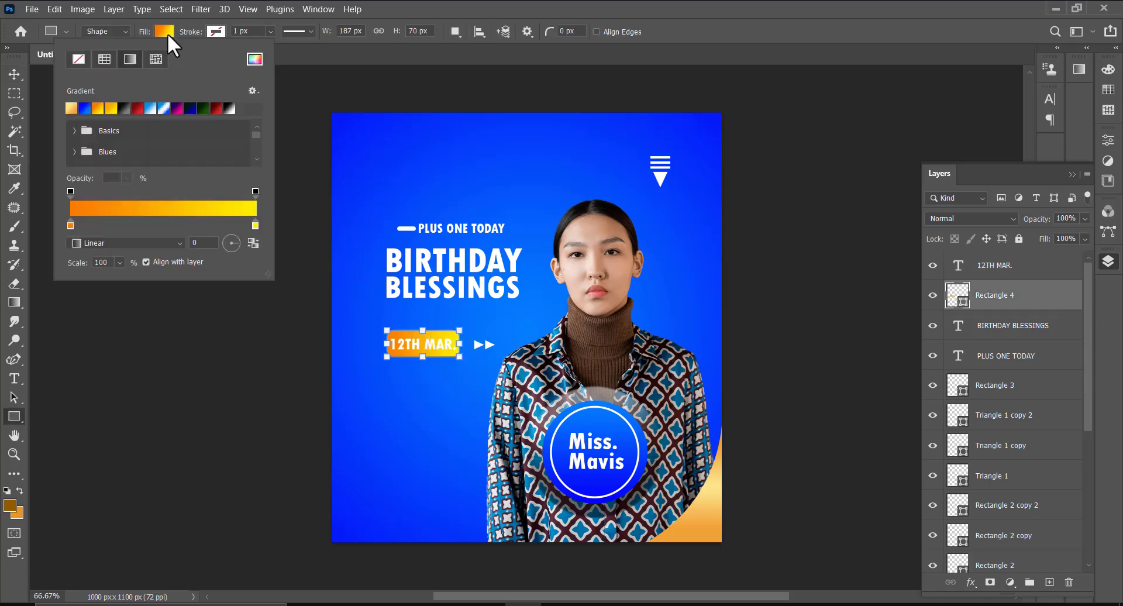
double_click(254, 225)
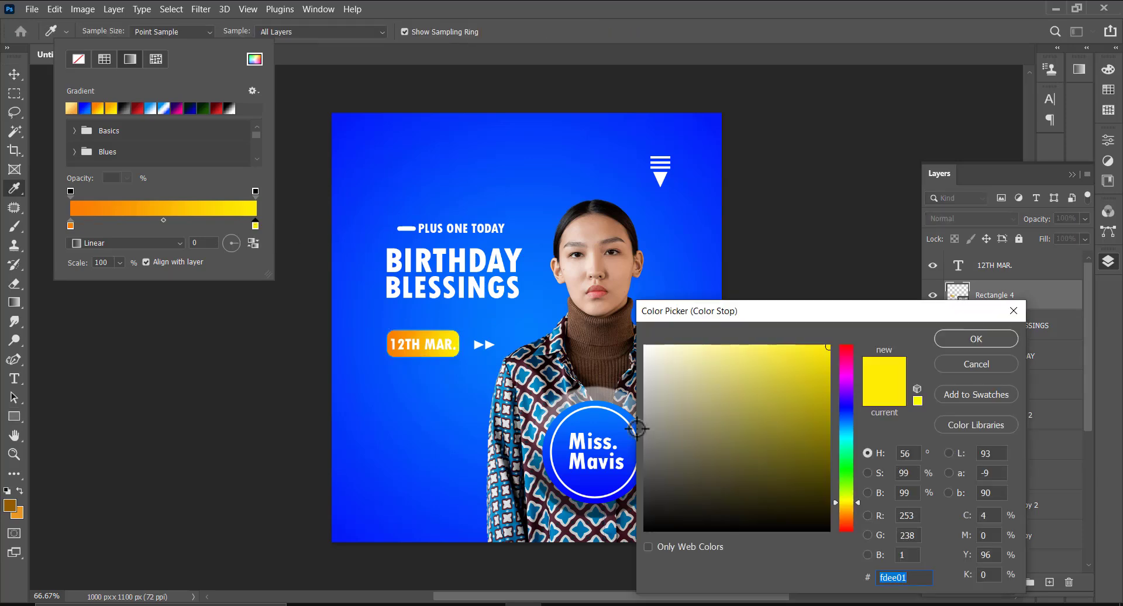
left_click_drag(854, 502, 855, 508)
left_click(970, 336)
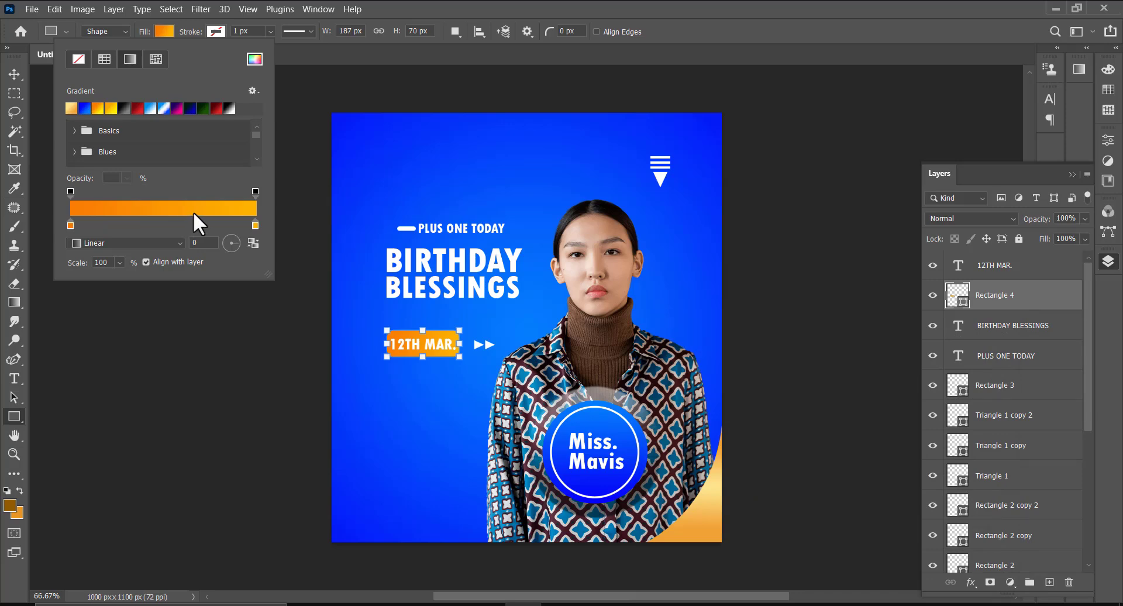
Save the date bar's orange gradient as a new preset named "Custom"
left_click(198, 212)
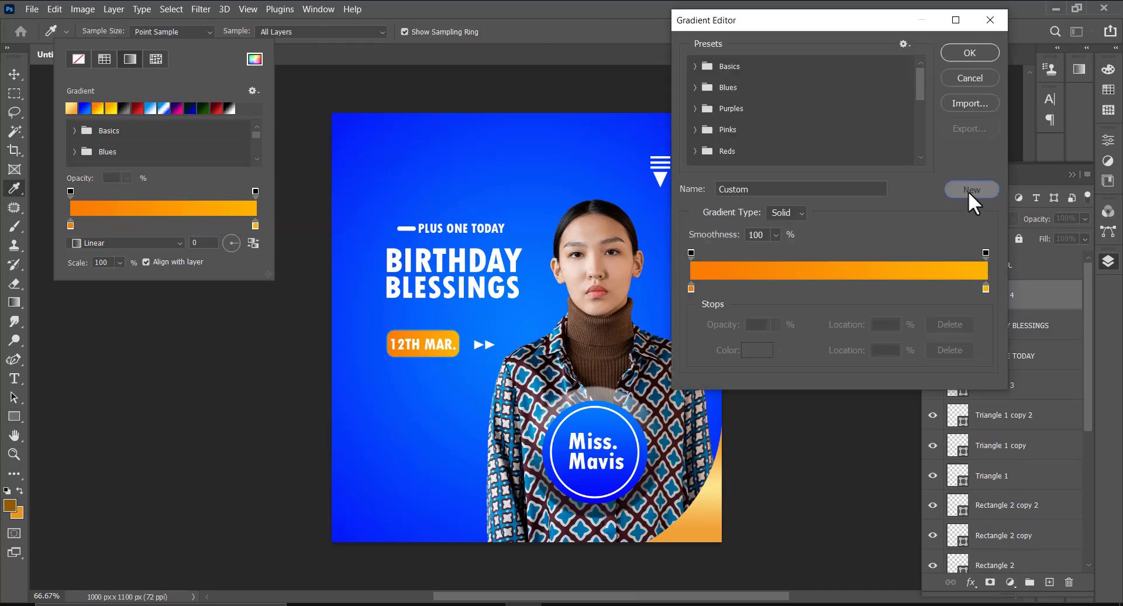
left_click(969, 190)
left_click(969, 53)
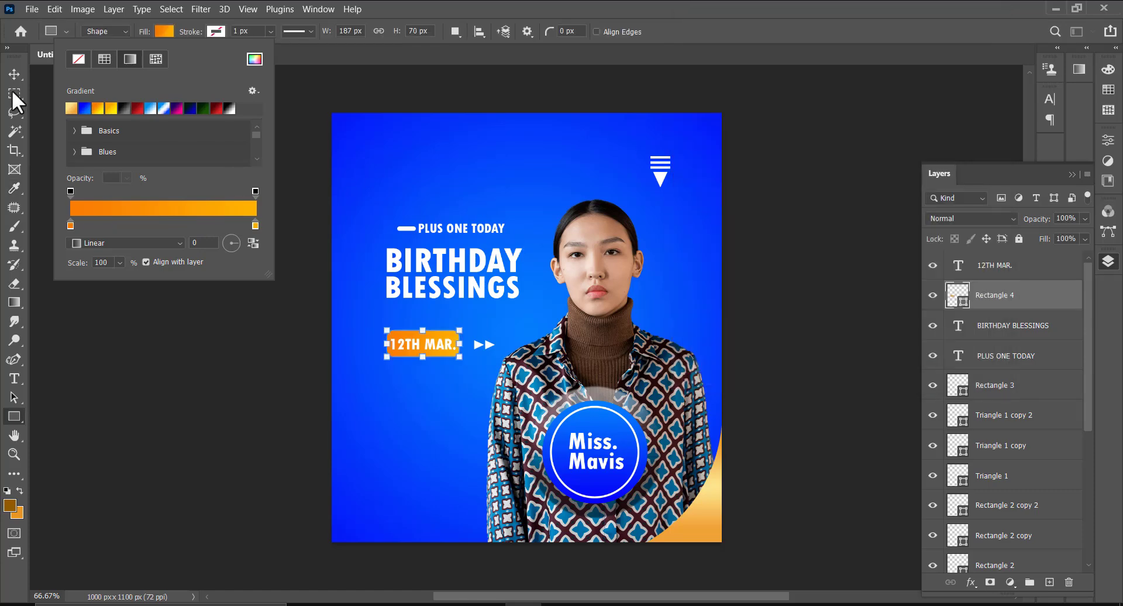
Fill the corner shape with the saved orange gradient preset used on the date bar
left_click(709, 533)
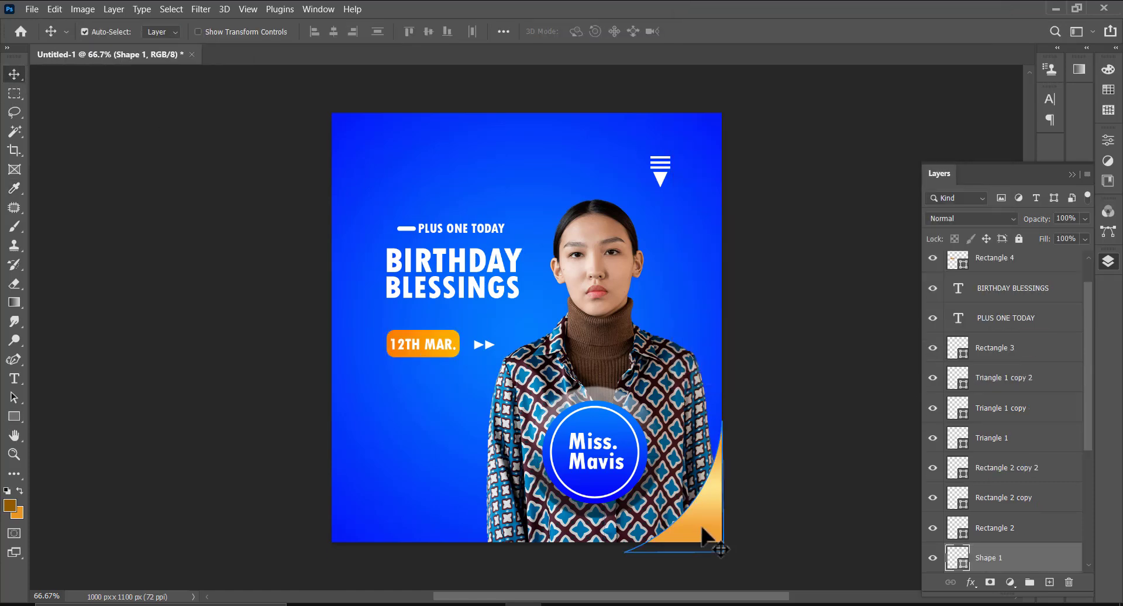
left_click(166, 33)
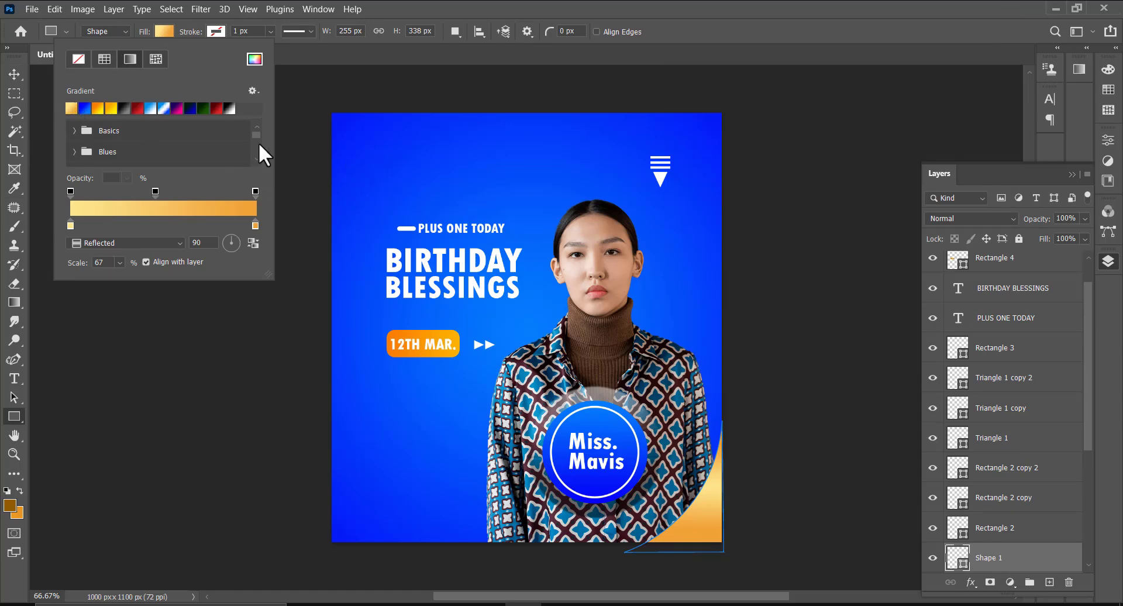
left_click_drag(257, 135, 258, 161)
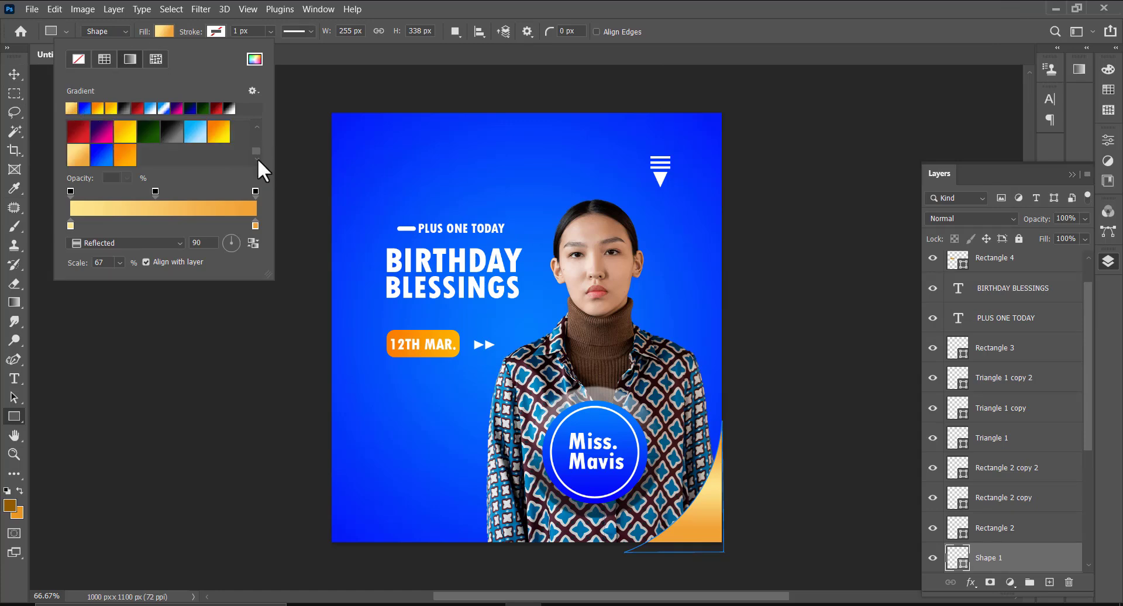
left_click(127, 155)
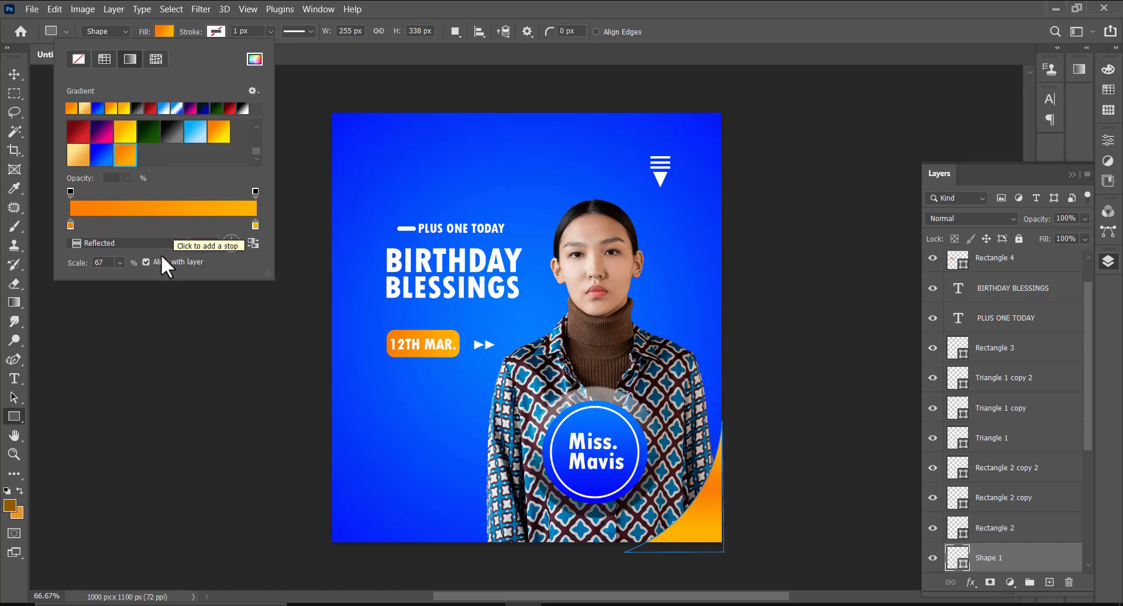
Set the corner shape's gradient scale to 78% and reverse its color direction
left_click(120, 262)
left_click_drag(126, 279, 124, 282)
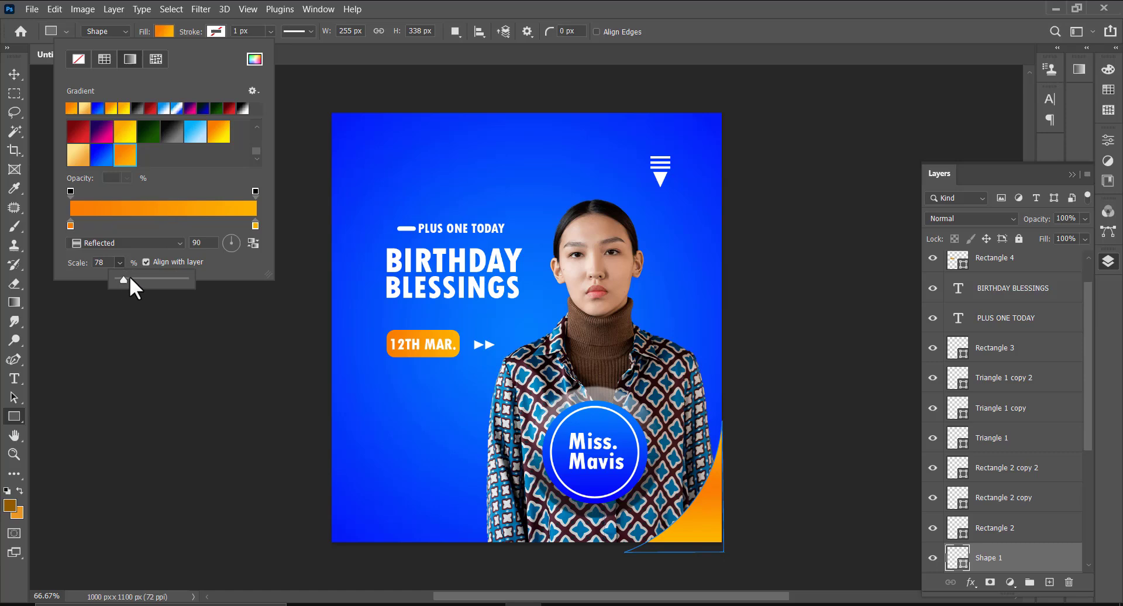
left_click(250, 242)
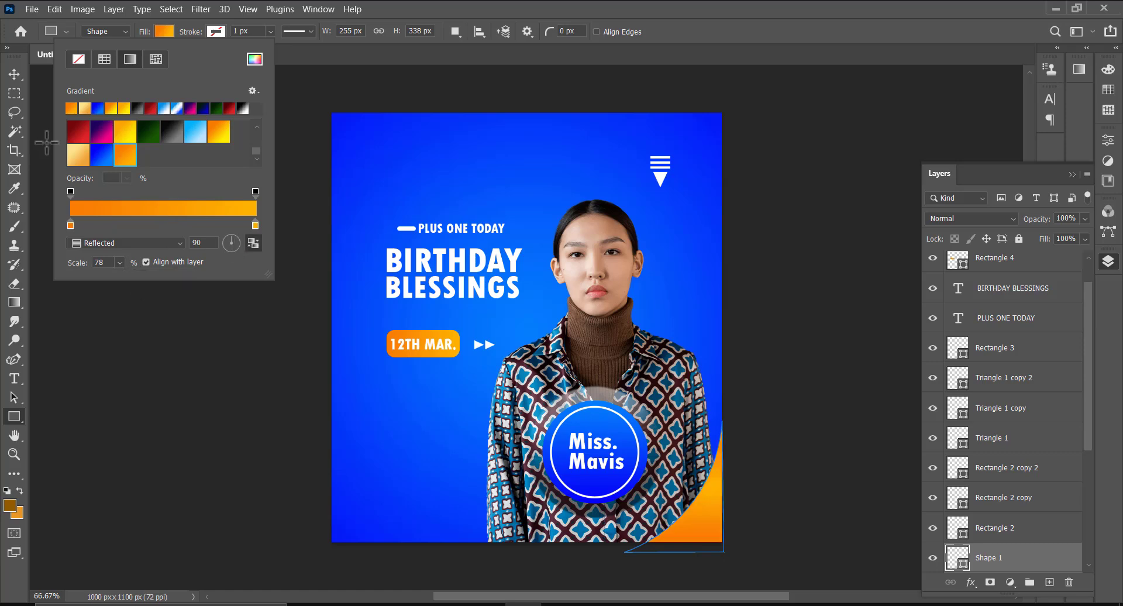
left_click(15, 72)
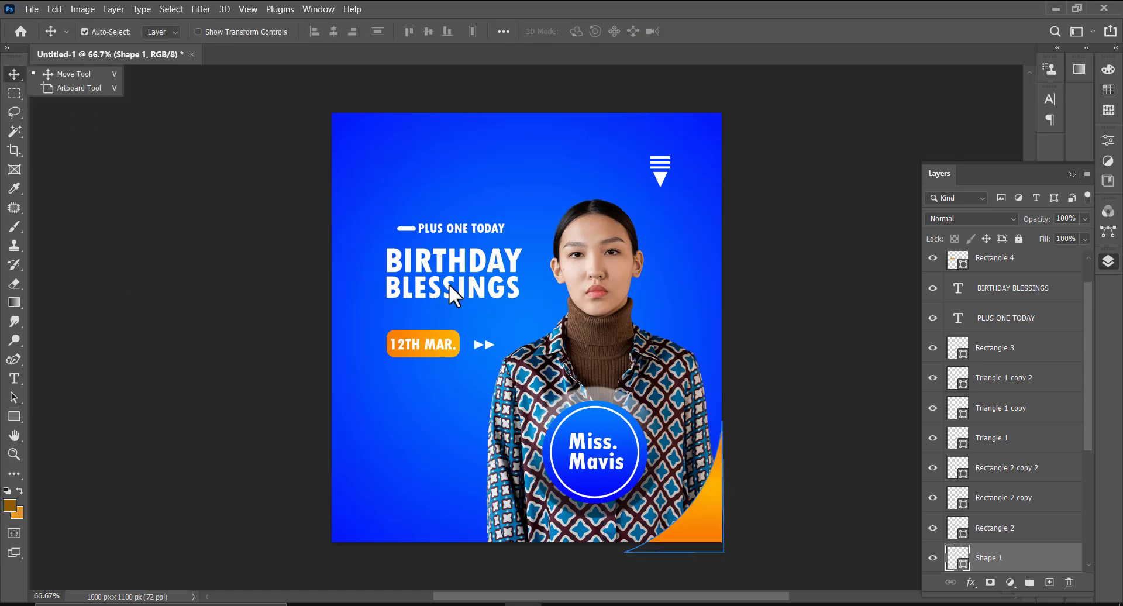
left_click(422, 419)
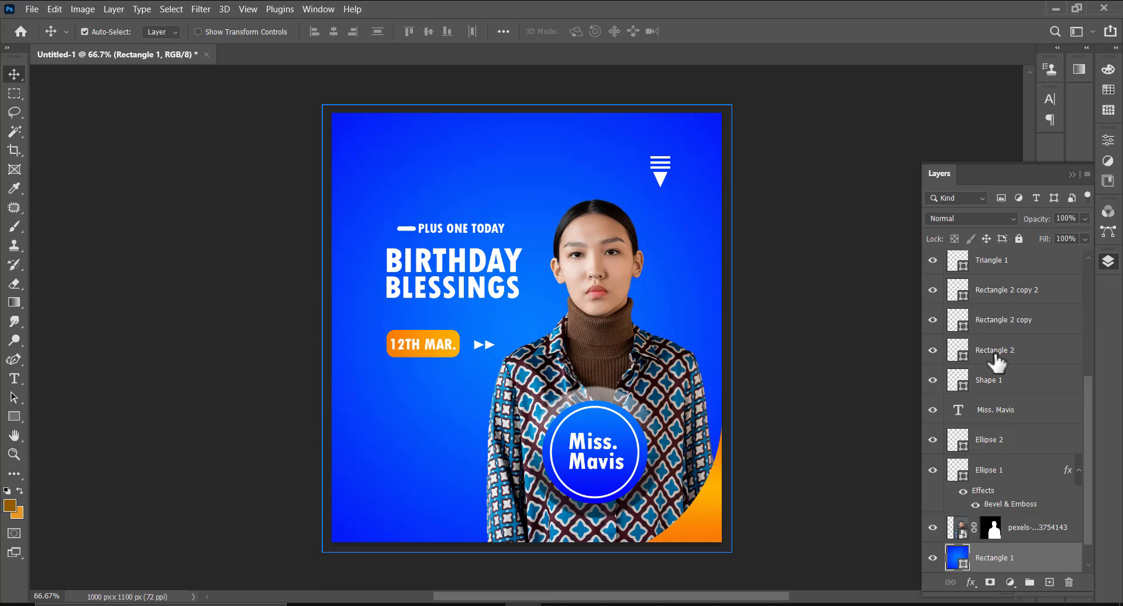
Draw a rectangle about 228 × 193 px below the date bar, above the "12TH MAR." layer, with bright blue fill and 3 px white stroke
scroll(1007, 316, "up", 5)
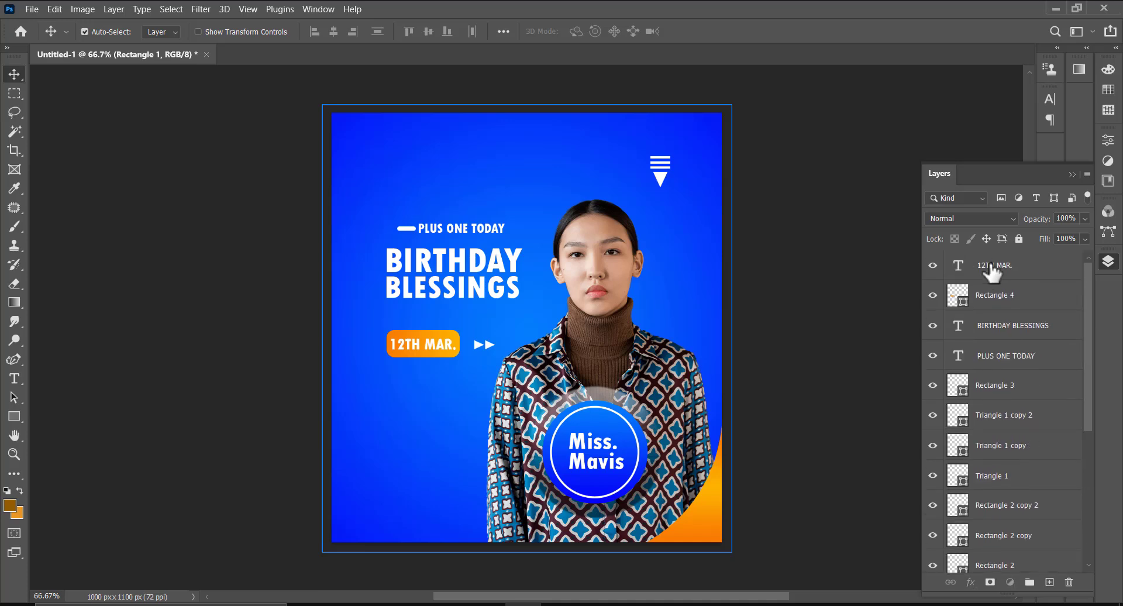
left_click(991, 264)
left_click_drag(12, 416, 50, 417)
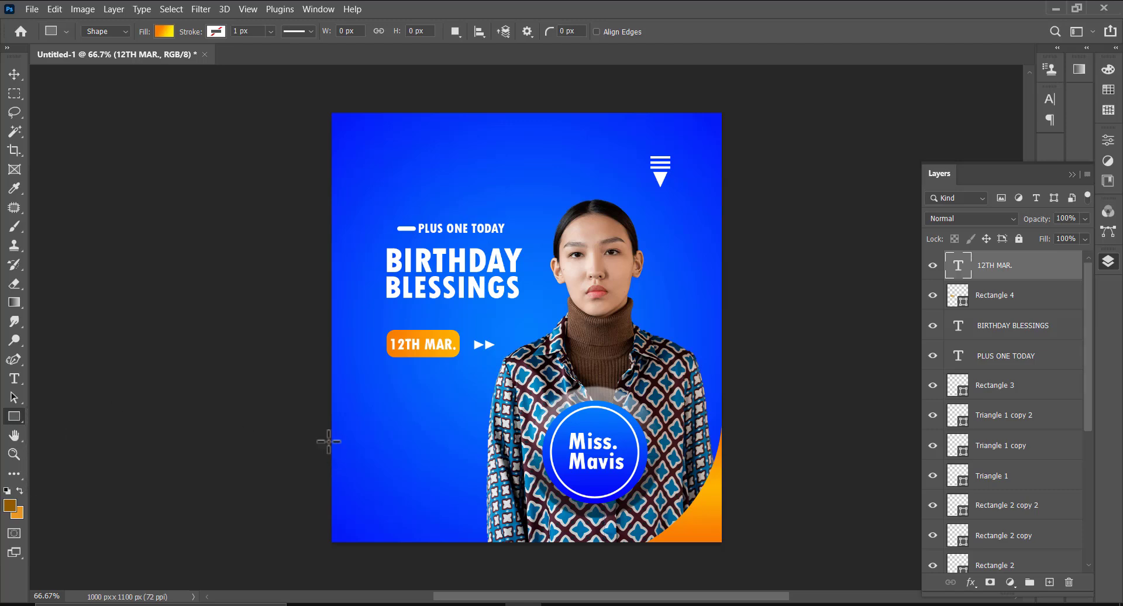
left_click(165, 33)
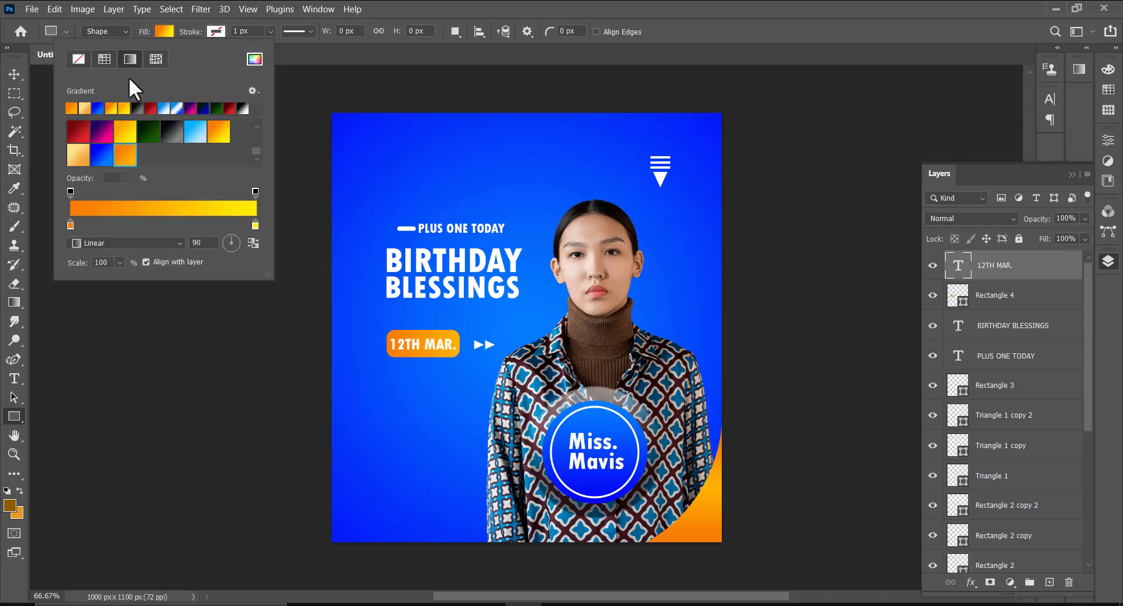
left_click(104, 59)
left_click(98, 109)
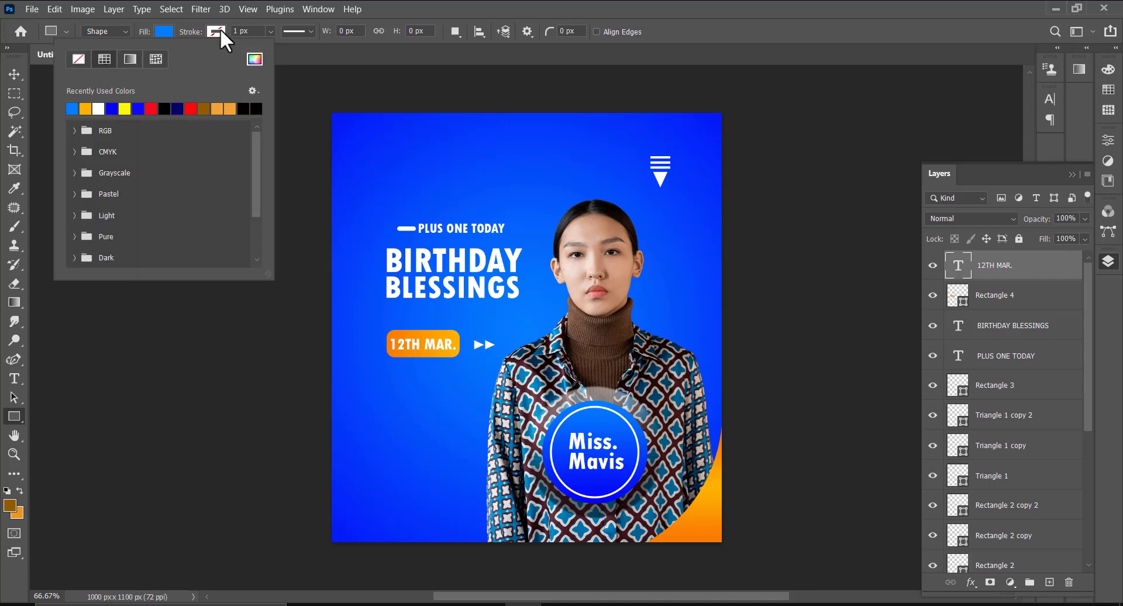
left_click(216, 31)
left_click(151, 109)
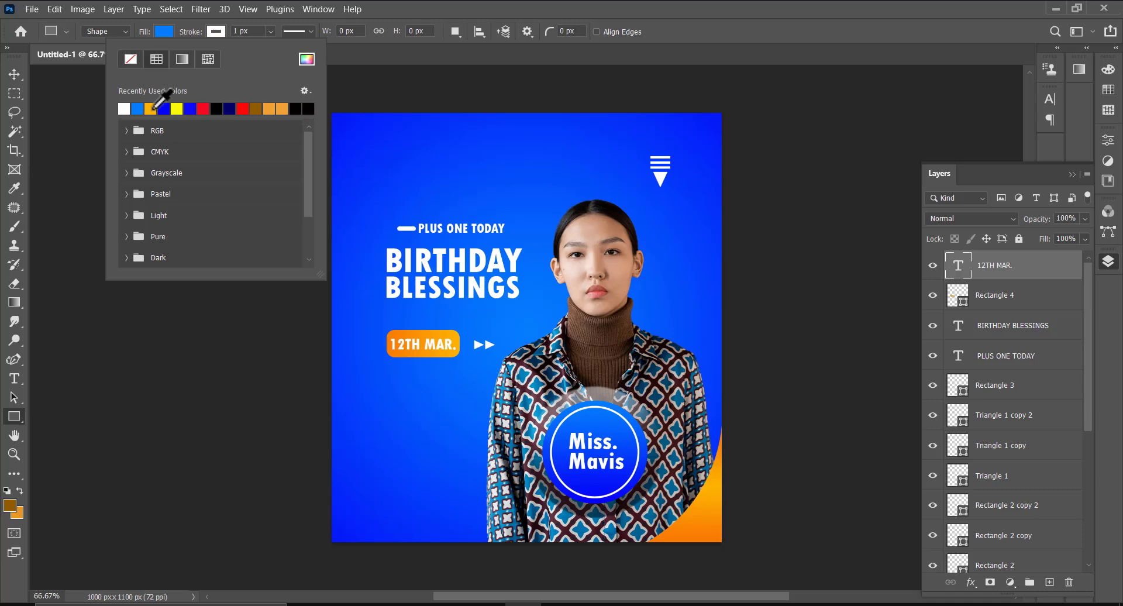
left_click_drag(196, 34, 201, 33)
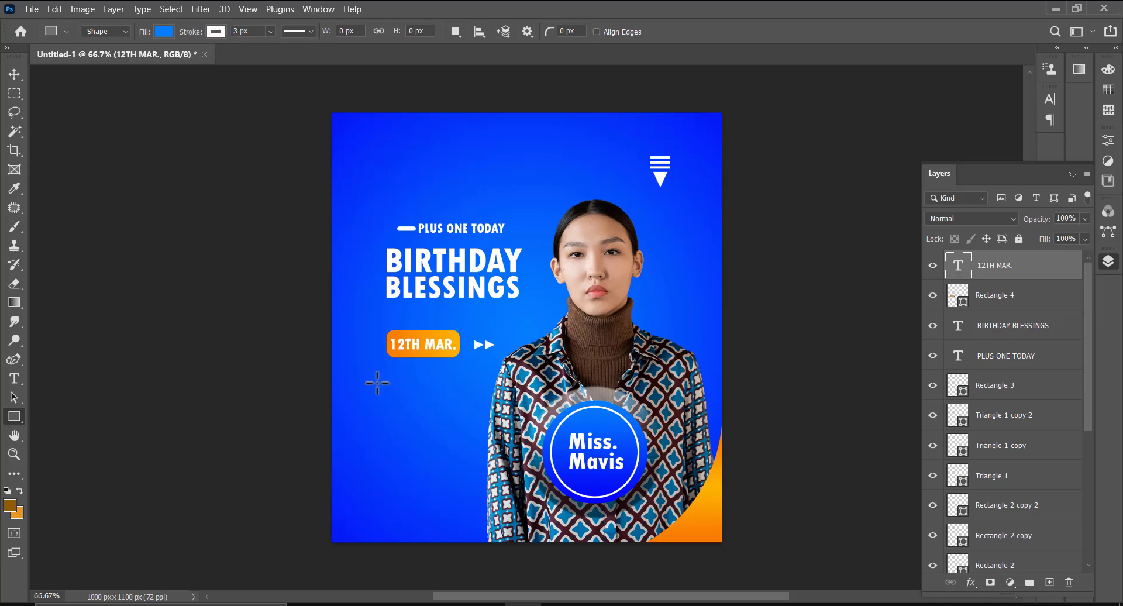
left_click_drag(372, 379, 461, 453)
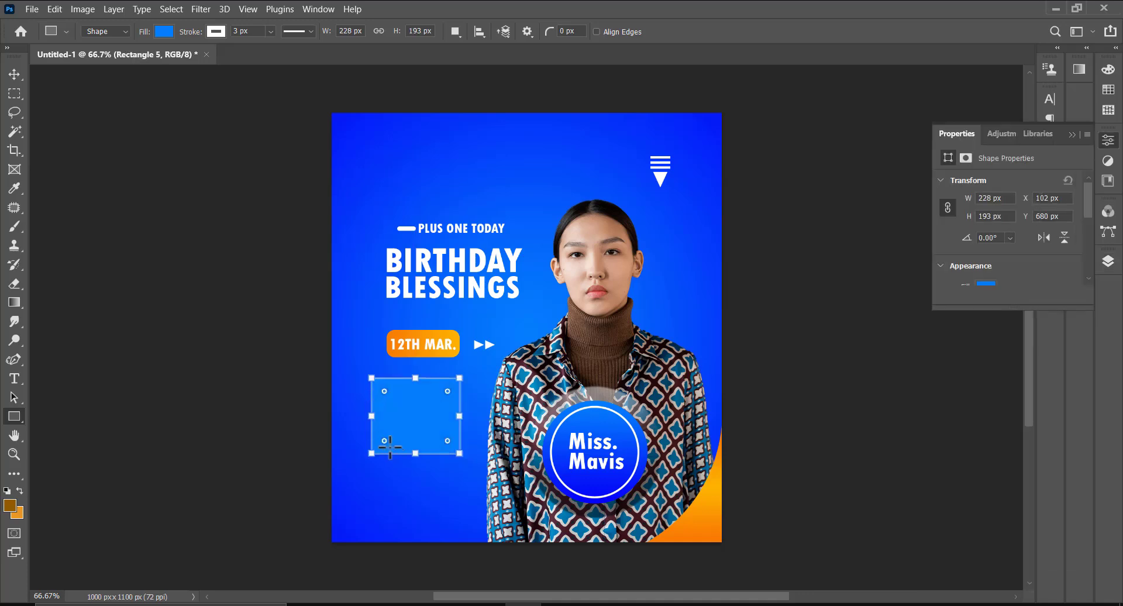
Round the new rectangle's corners and move it to about X 121 px, Y 692 px
left_click_drag(385, 438, 381, 443)
key("ctrl+z")
left_click(14, 74)
left_click_drag(422, 437, 433, 444)
Remove the rounded rectangle's fill so only the white outline is drawn
key("u")
left_click(166, 32)
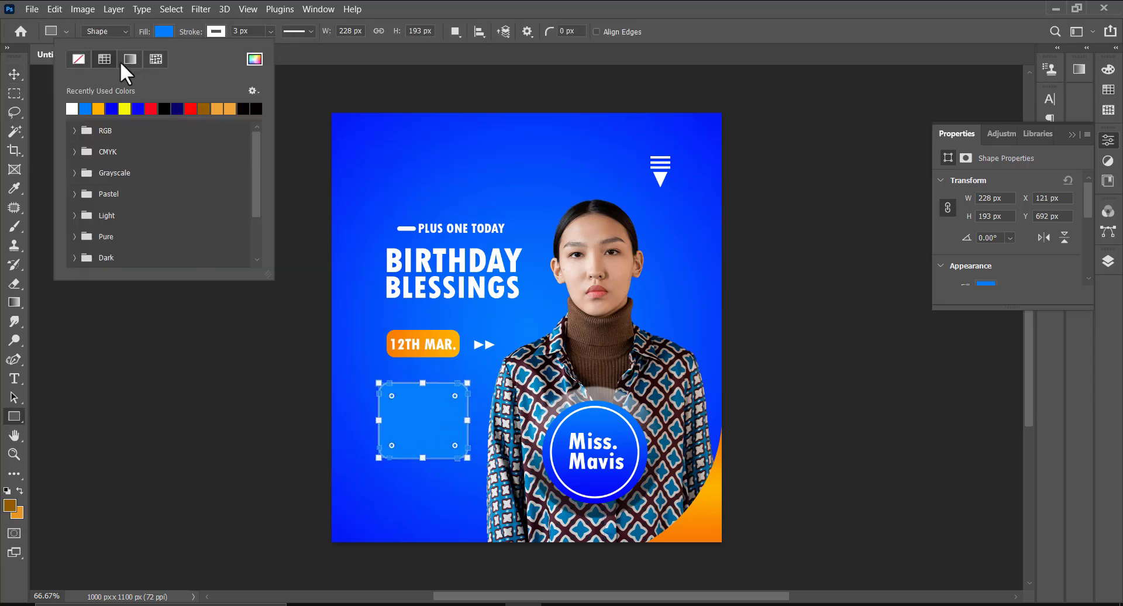
left_click(79, 58)
left_click(15, 74)
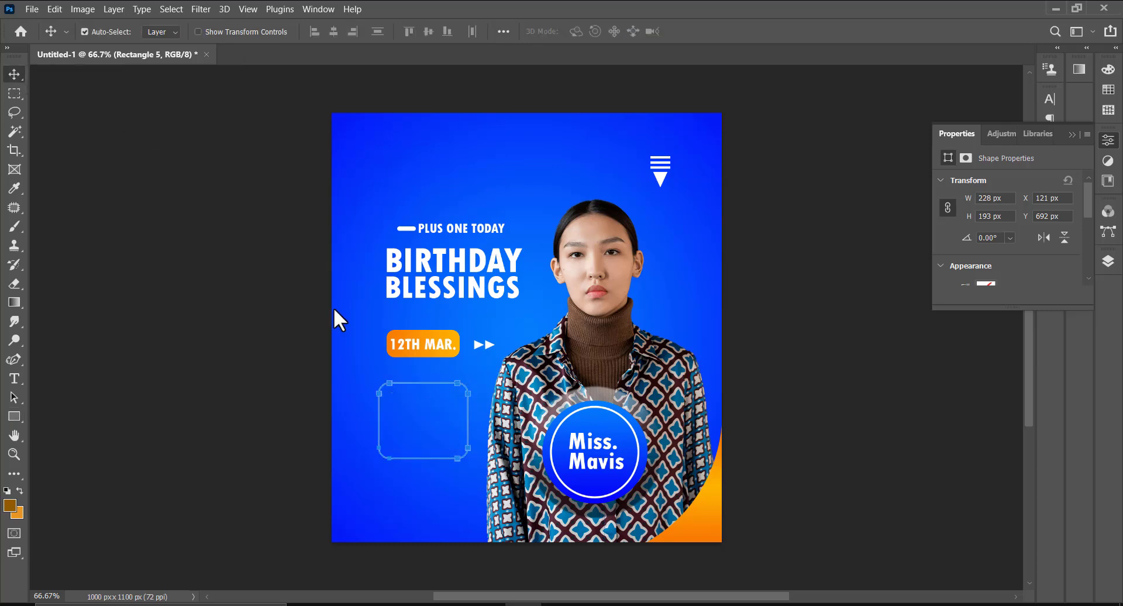
Cut a small gap in the middle of the rounded outline's upper edge with a layer mask
left_click(1109, 263)
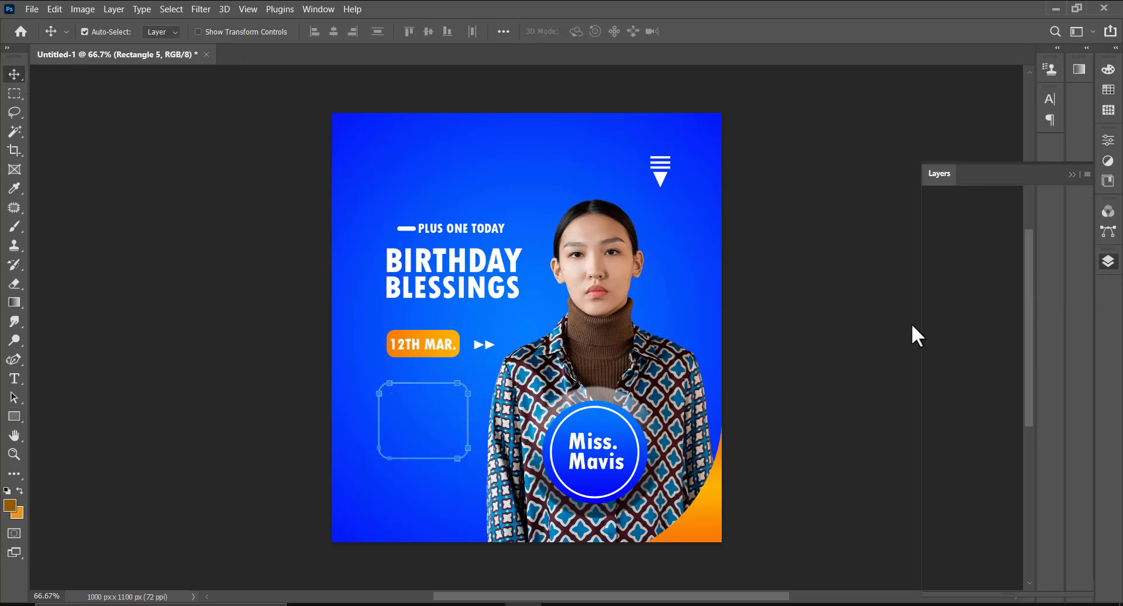
key("m")
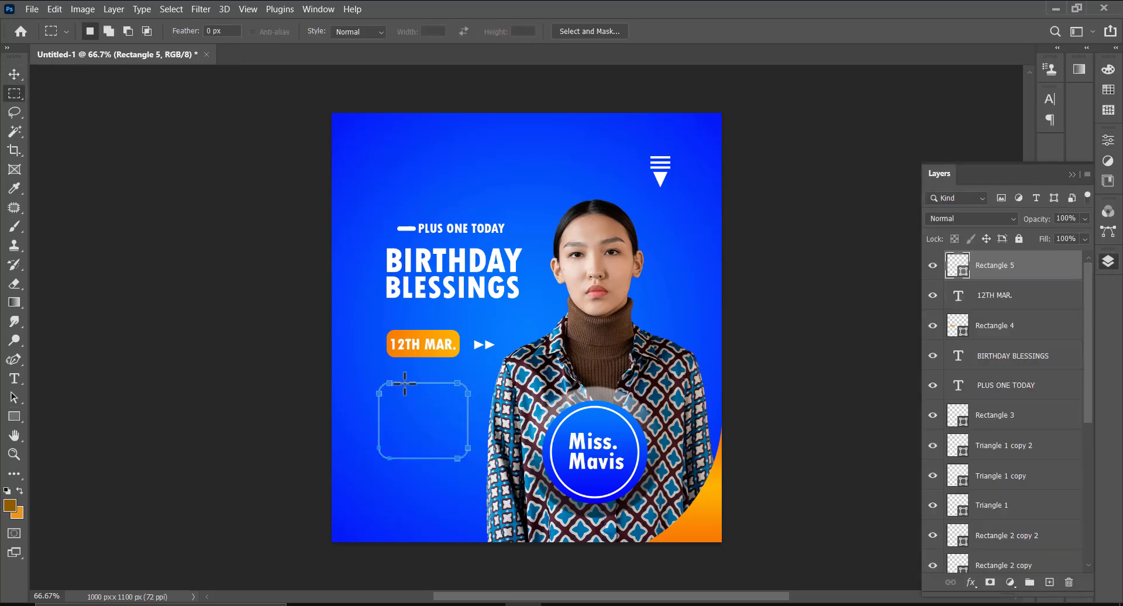
left_click_drag(412, 379, 432, 388)
left_click(990, 582)
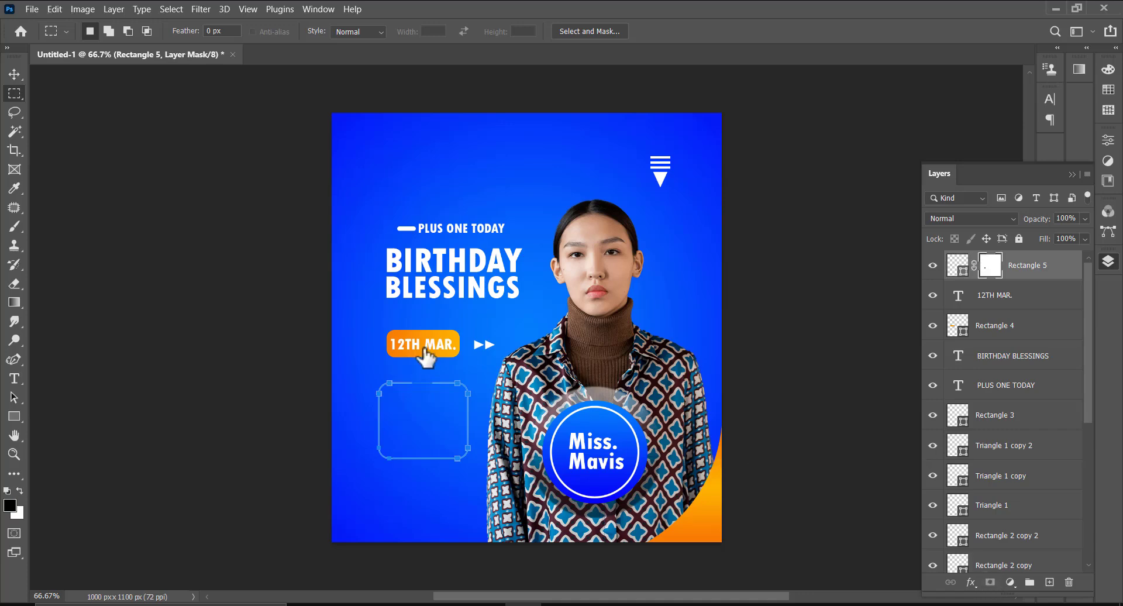
key("v")
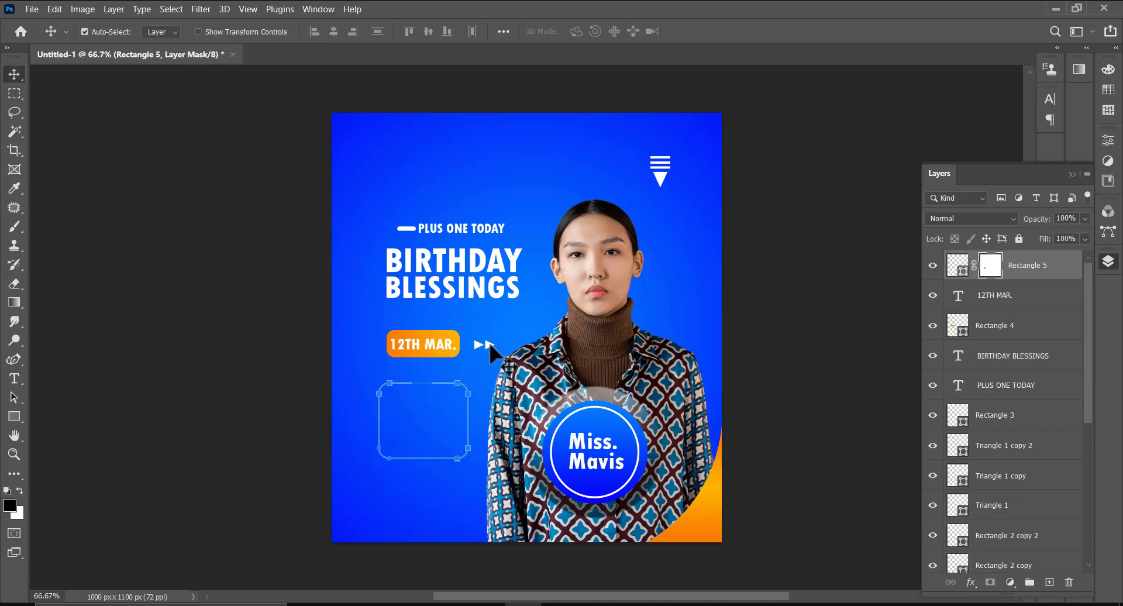
Duplicate the second white triangle beside the date bar, rotate the copy to point down, and place it in the outline's gap
left_click(490, 345)
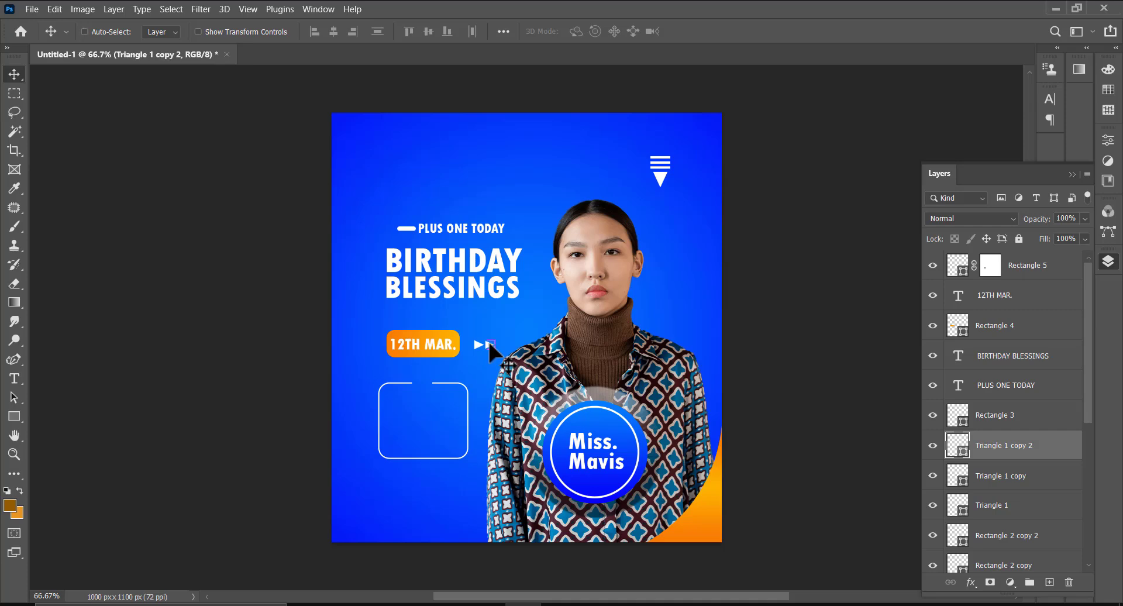
left_click_drag(490, 342, 477, 443)
key("ctrl+t")
key("Return")
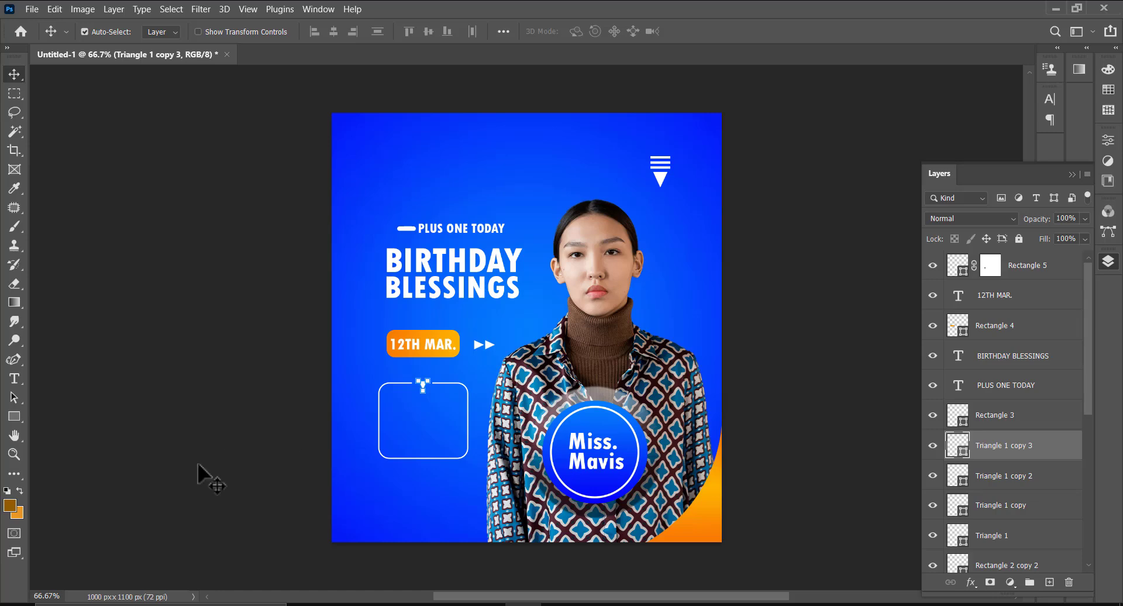
Draw a white chevron arrow custom shape about 14 × 18 px near the upper-left corner inside the rounded outline
left_click(17, 422)
left_click(61, 445)
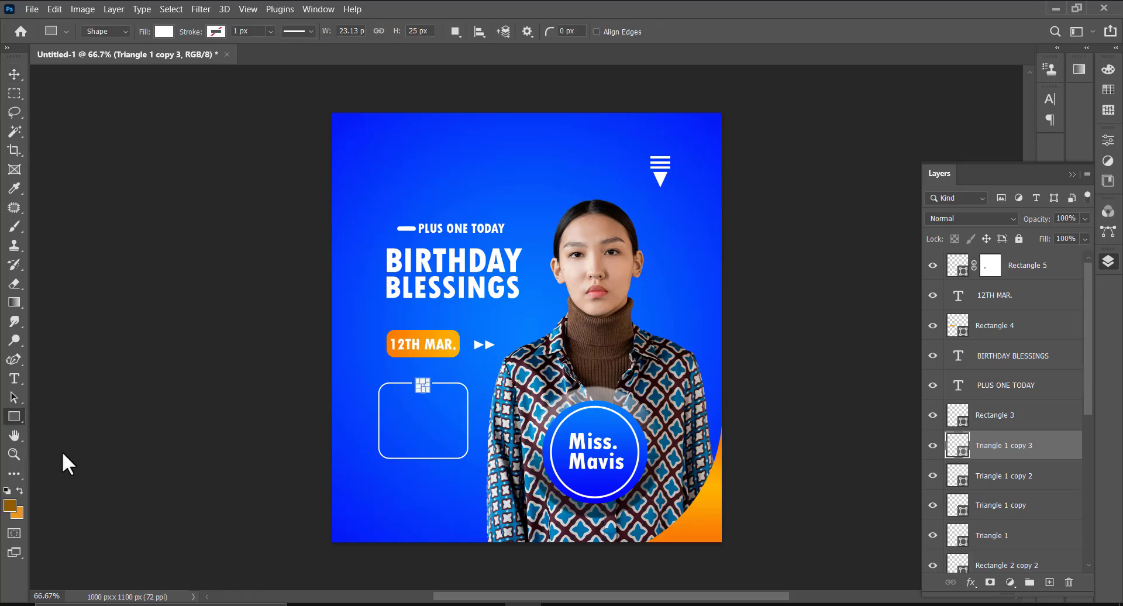
left_click(18, 413)
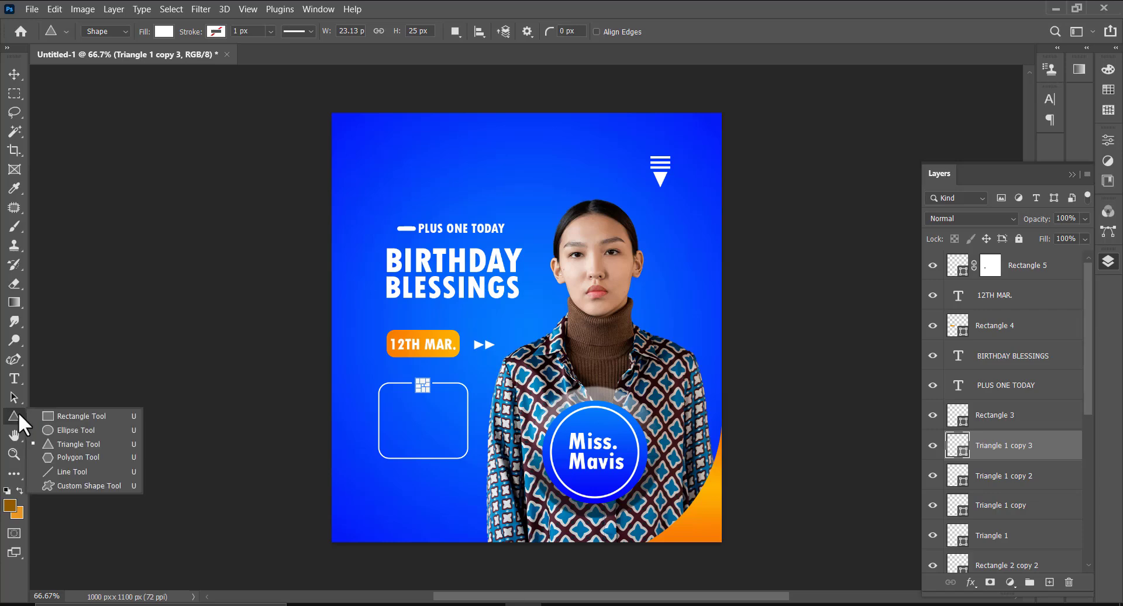
left_click(80, 484)
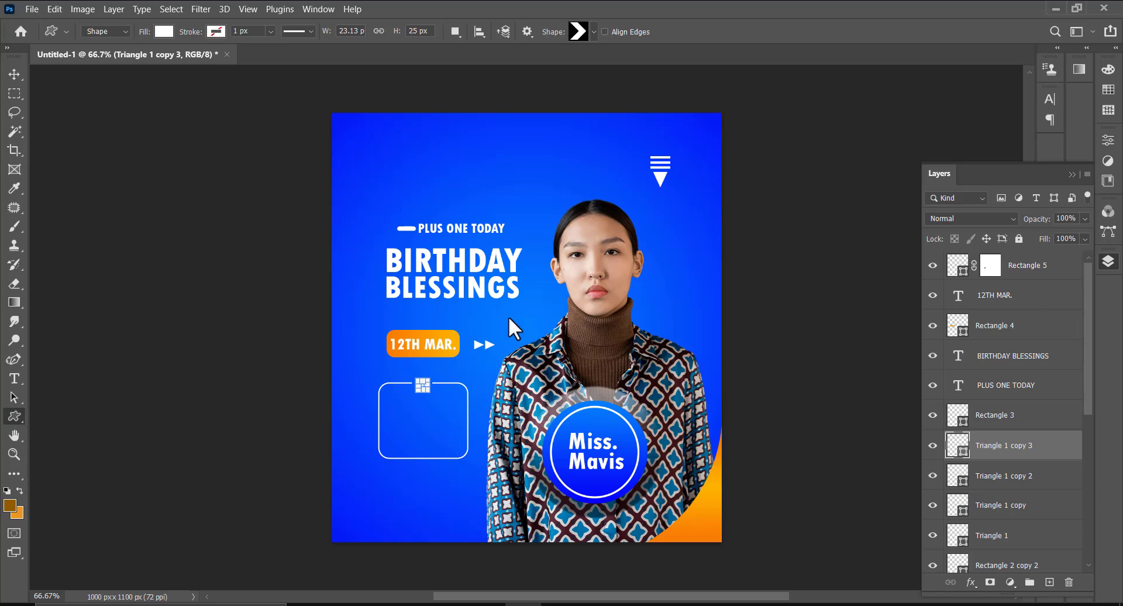
left_click_drag(386, 399, 392, 406)
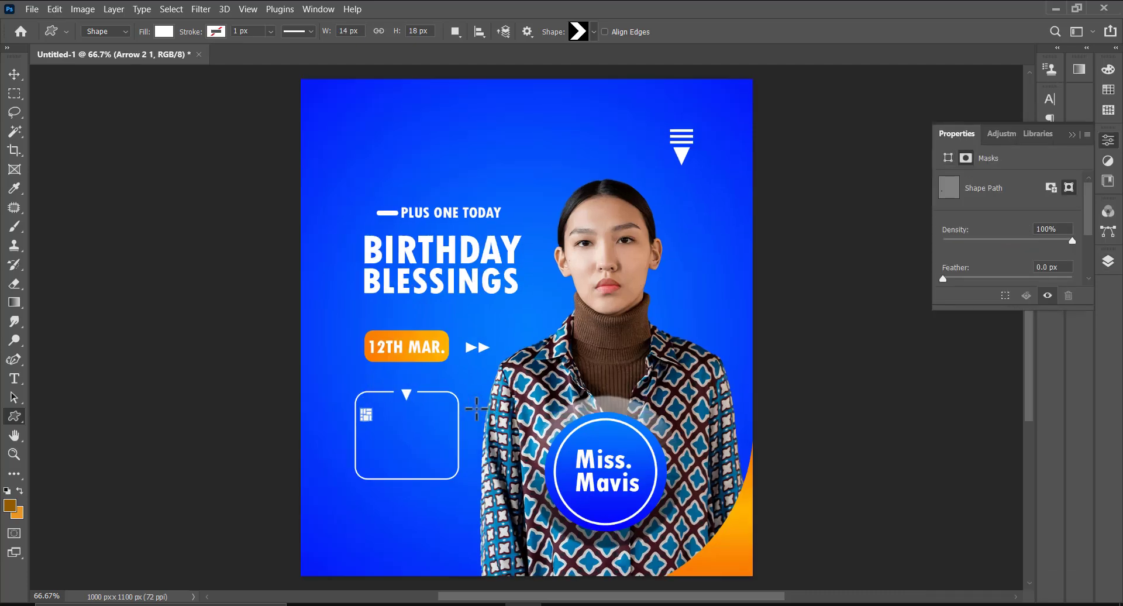
Move the small chevron arrow slightly lower inside the rounded outline
key("ctrl+plus")
key("ctrl+plus")
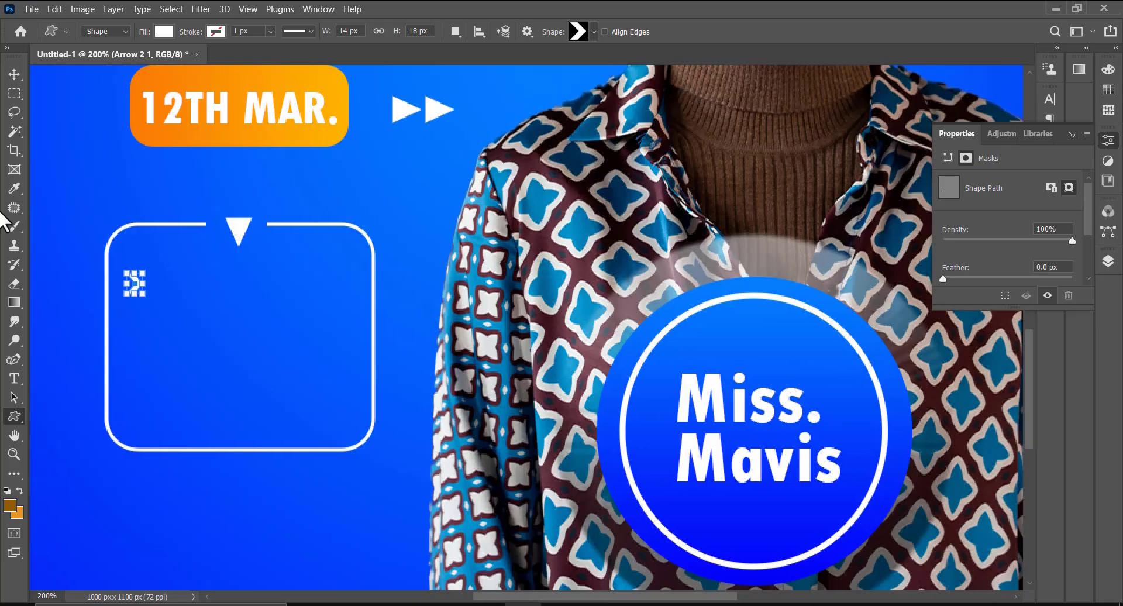
left_click(14, 74)
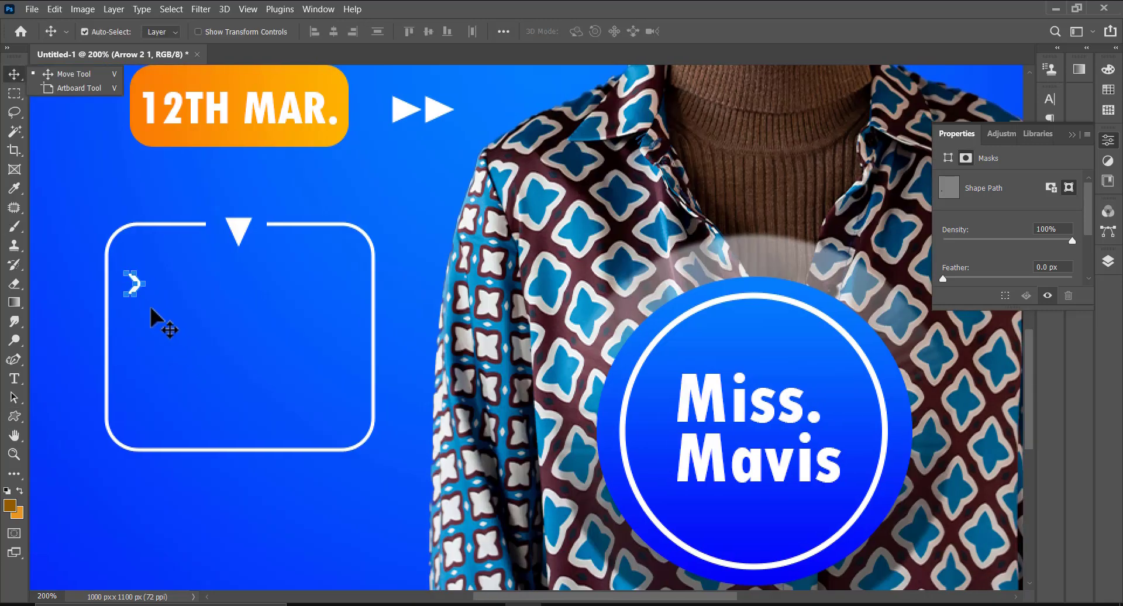
left_click(150, 318)
left_click(138, 285)
left_click_drag(139, 285, 139, 296)
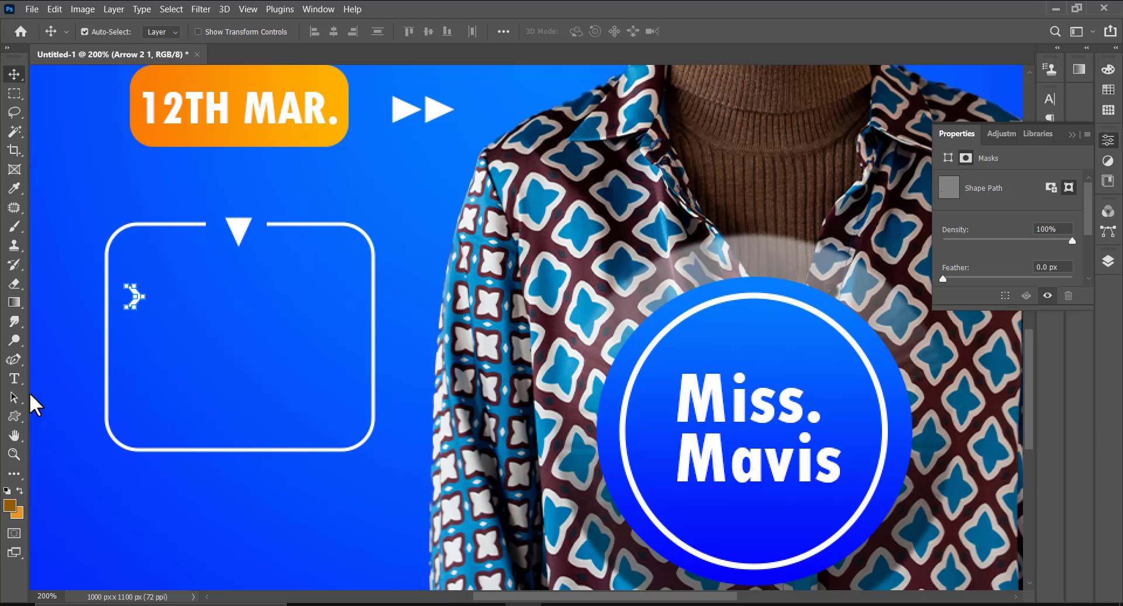
key("Return")
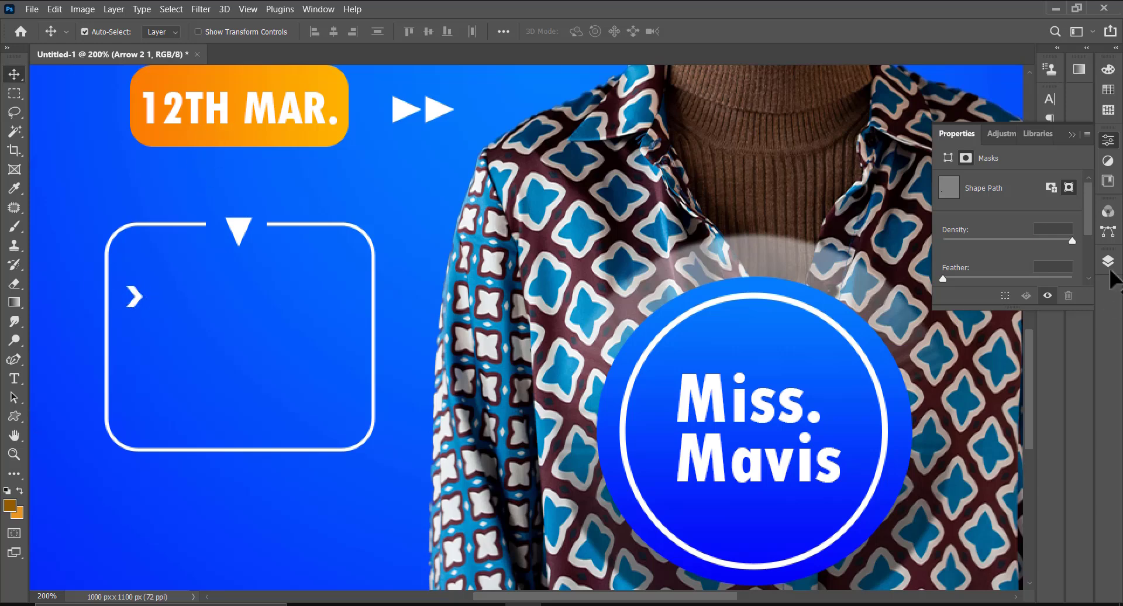
Duplicate the "12TH MAR." text and place the copy beside the chevron arrow inside the rounded outline
left_click(1110, 261)
left_click(1109, 261)
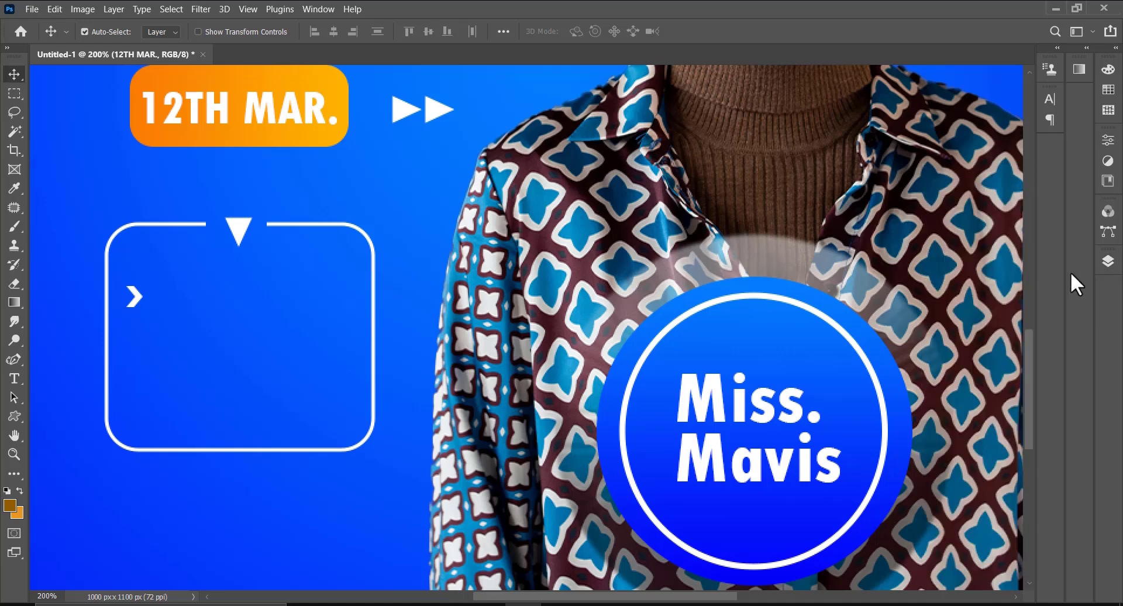
left_click(1108, 261)
left_click_drag(1028, 305, 1050, 583)
left_click_drag(272, 112, 281, 304)
Scale the duplicated "12TH MAR." text down to about 28.36 pt and keep it just right of the arrow
key("ctrl")
key("ctrl+t")
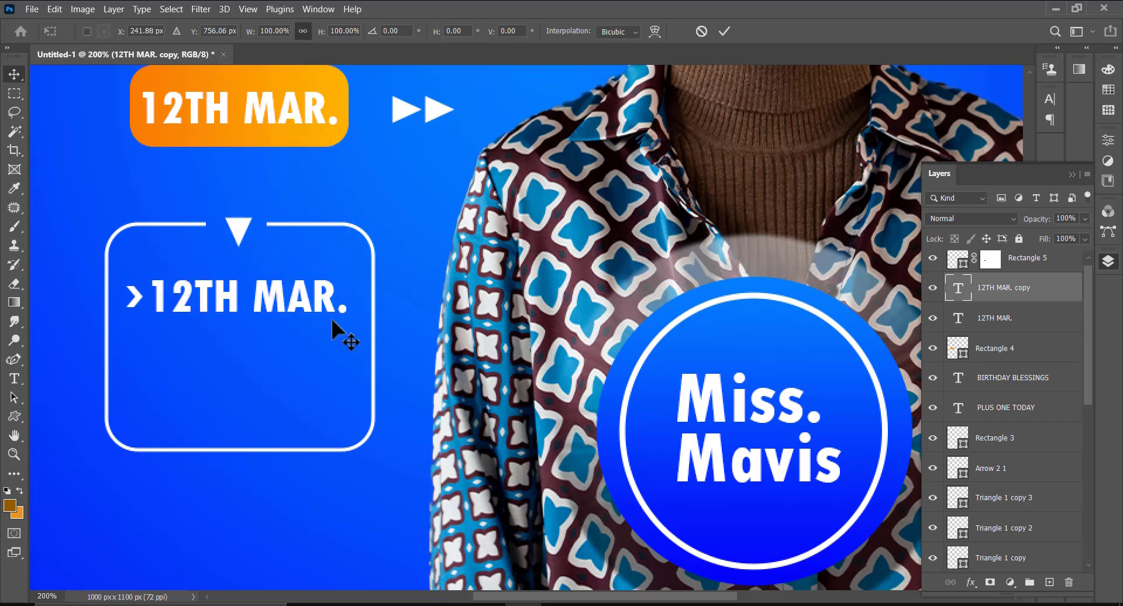
left_click_drag(344, 321, 263, 297)
key("Return")
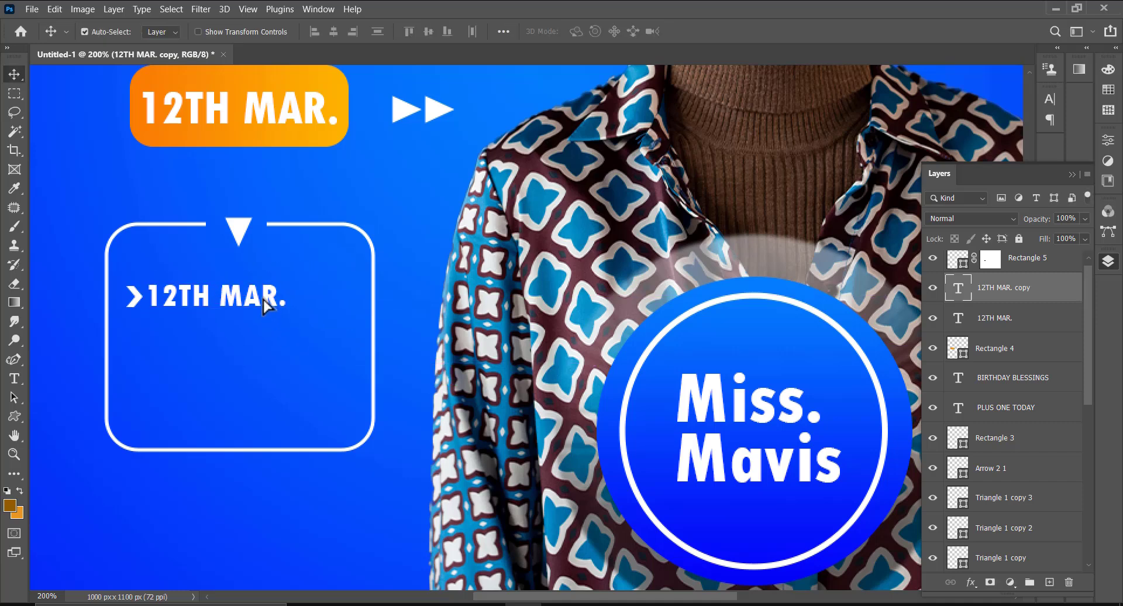
Replace the duplicated "12TH MAR." text beside the chevron arrow with "Good Health"
double_click(257, 299)
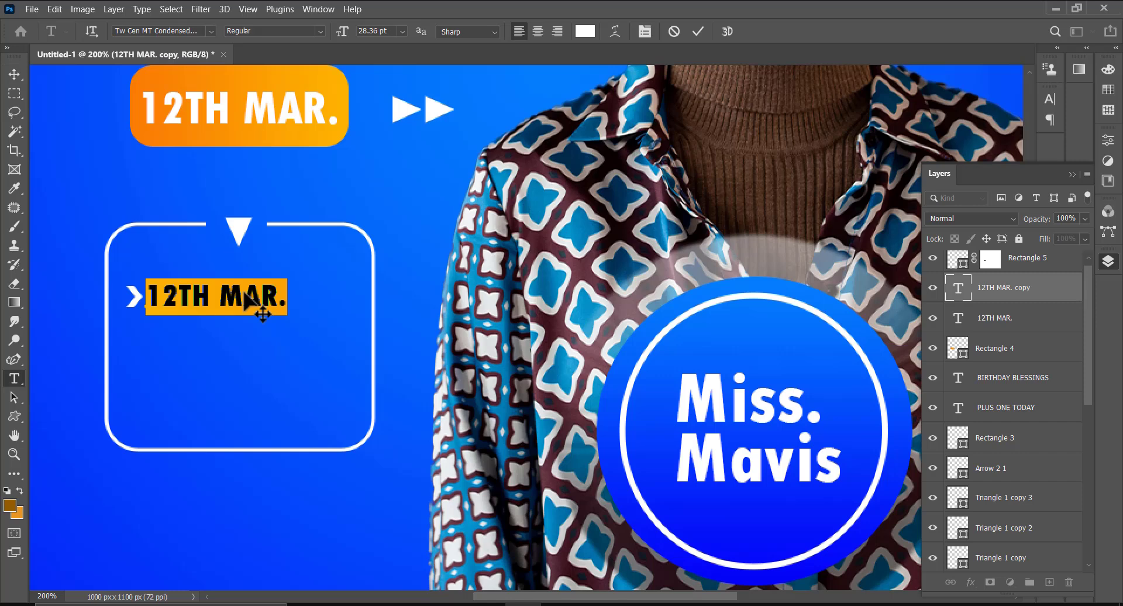
type("GO")
key("BackSpace")
type("ood")
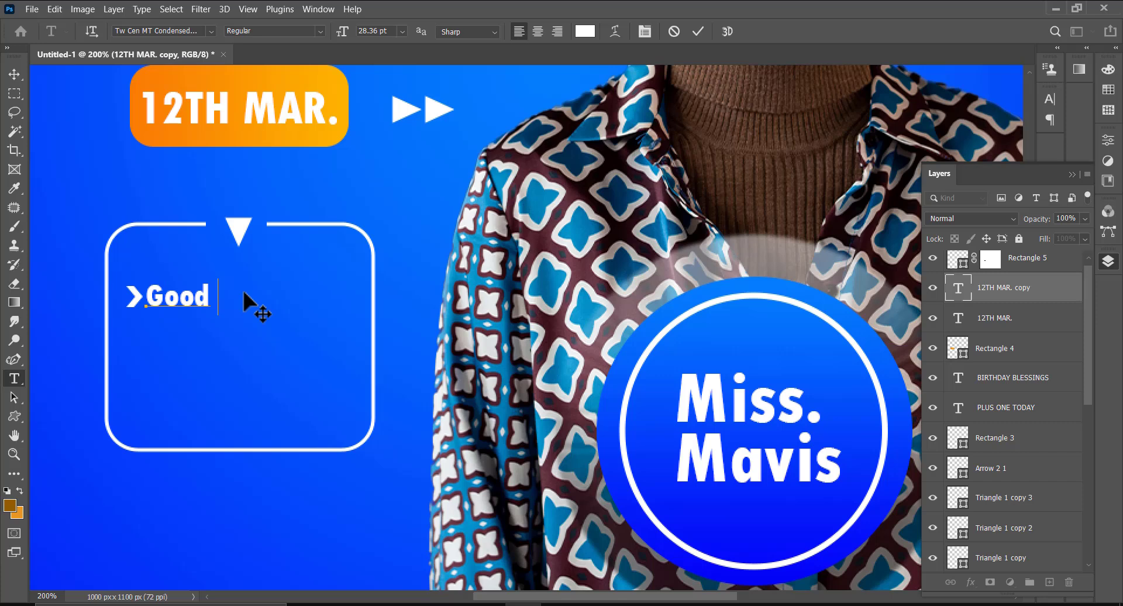
type(" Health")
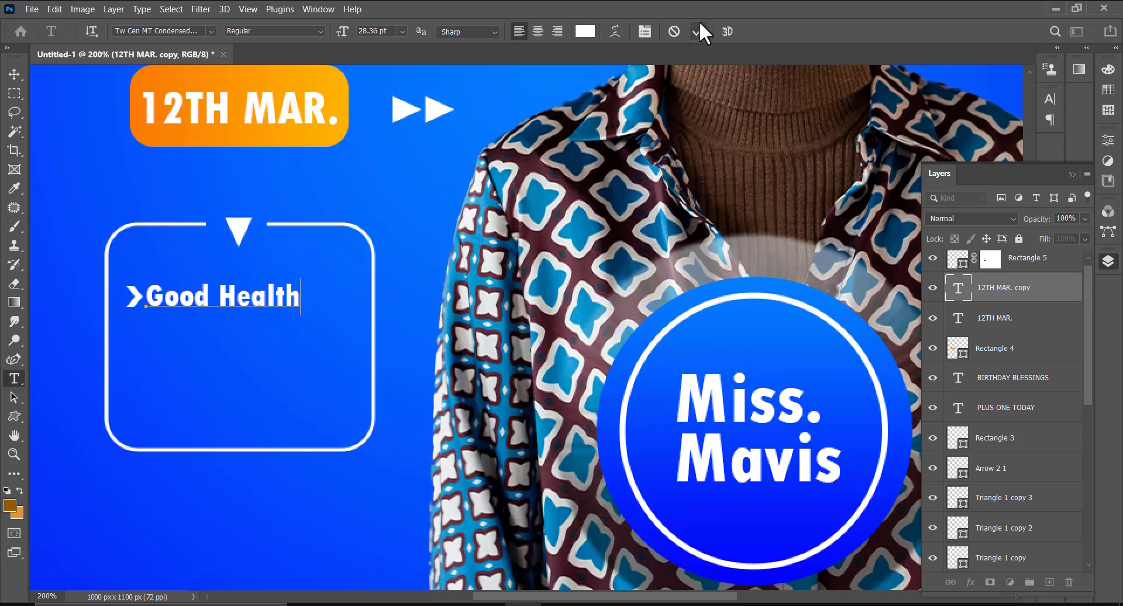
key("ctrl+Return")
Nudge the "Good Health" text slightly to the right, away from the chevron arrow
key("v")
key("Down")
key("Down")
key("Up")
key("Up")
key("Right")
key("Right")
key("Left")
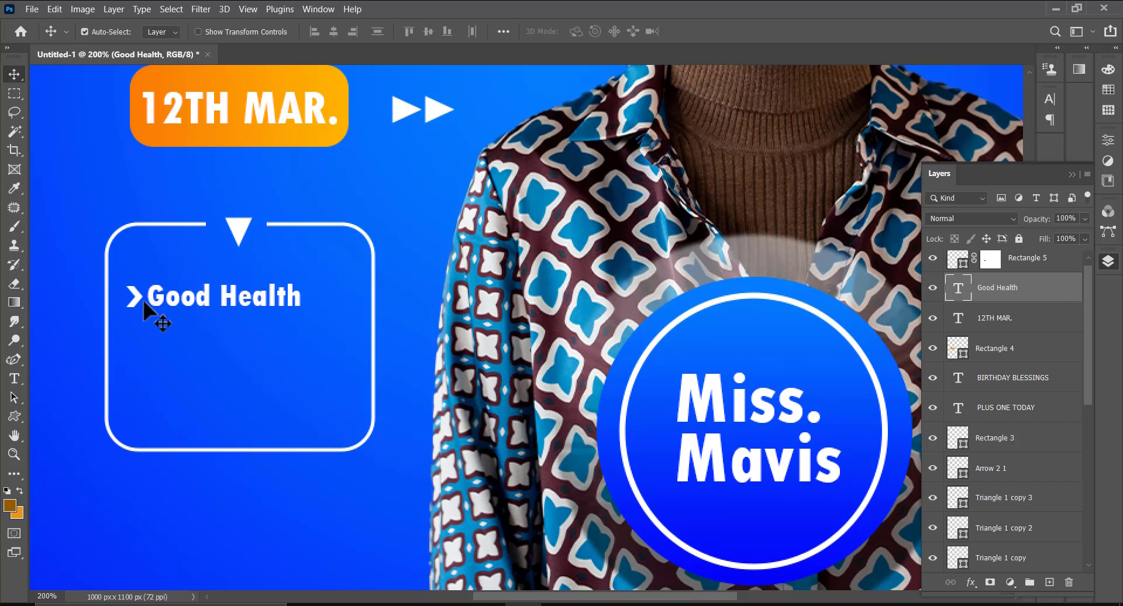
Duplicate the chevron arrow beside "Good Health" and place the copy closely below it as a second bullet
left_click(138, 298)
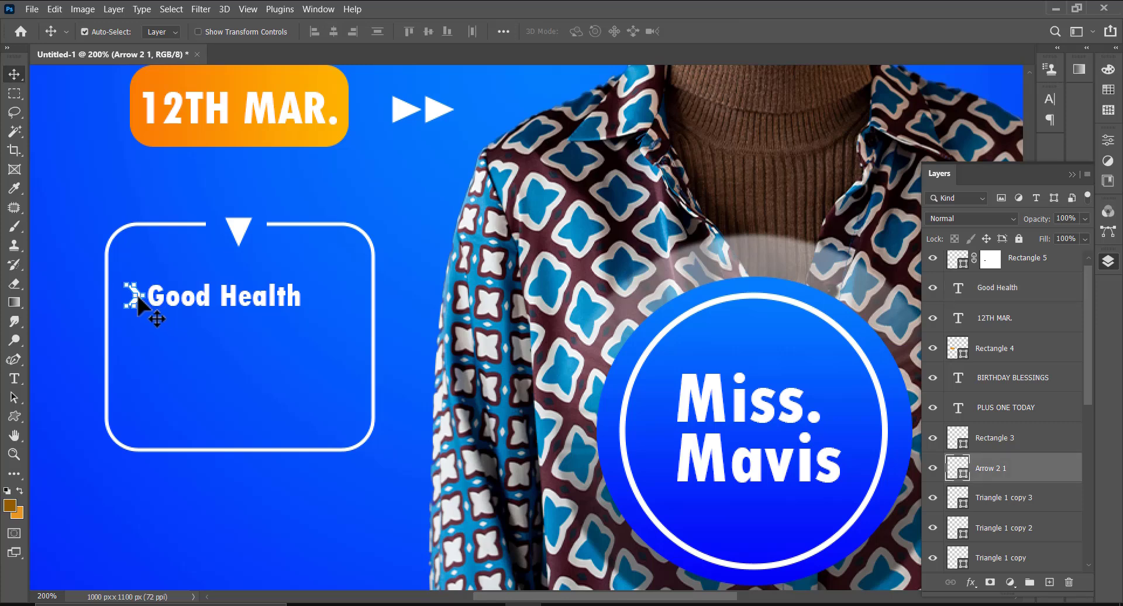
key("ctrl")
key("shift+alt+Down")
key("shift+alt+Down")
key("shift+alt+Down")
key("shift+alt+Down")
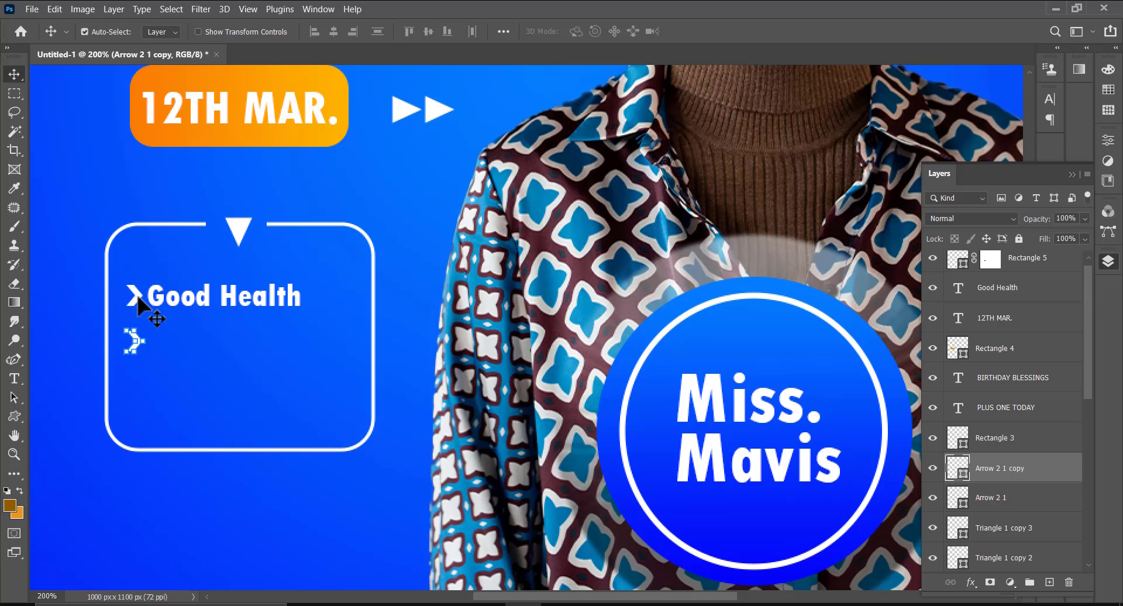
key("Up")
key("Up")
key("Up")
key("Up")
key("Up")
key("Up")
key("Up")
Duplicate the "Good Health" text and line up the copy with the second chevron arrow
left_click(157, 304)
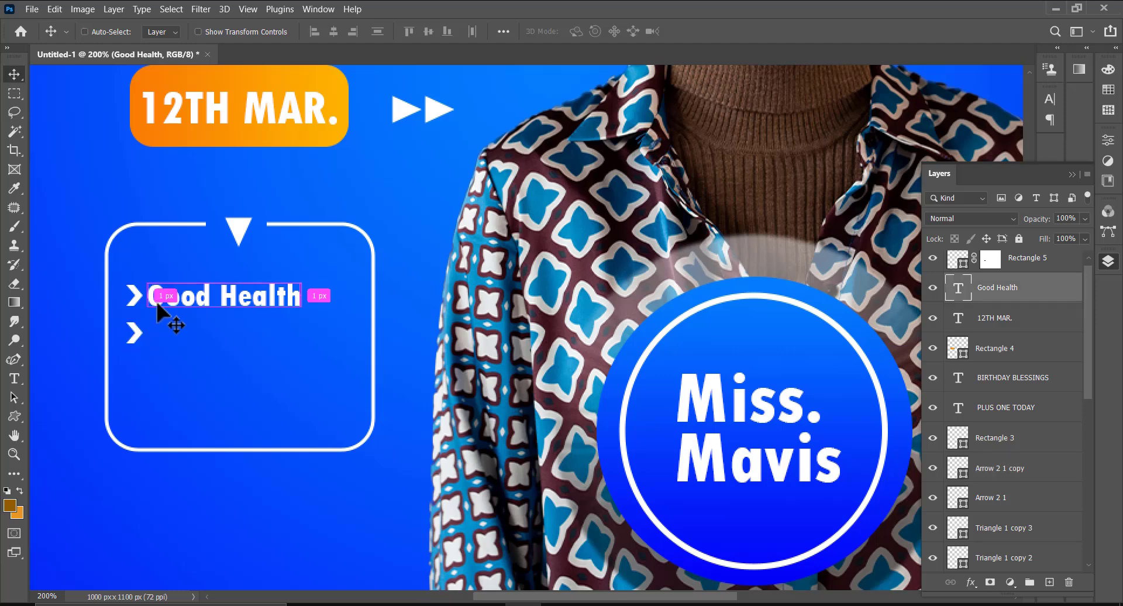
key("ctrl+j")
key("shift+Down")
key("shift+Down")
key("shift+Down")
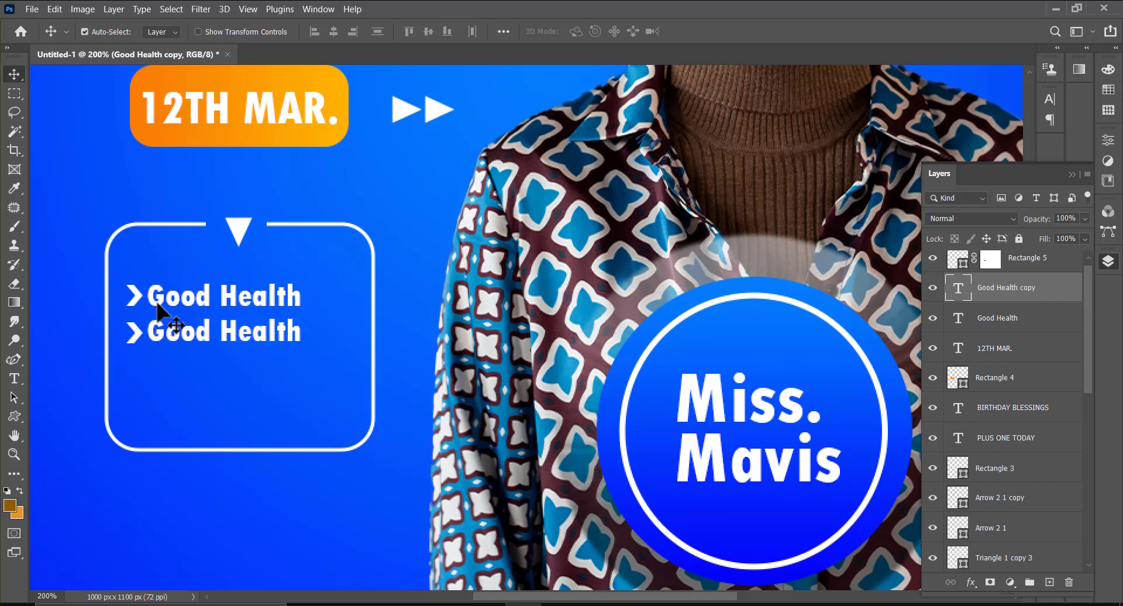
key("Down")
key("Down")
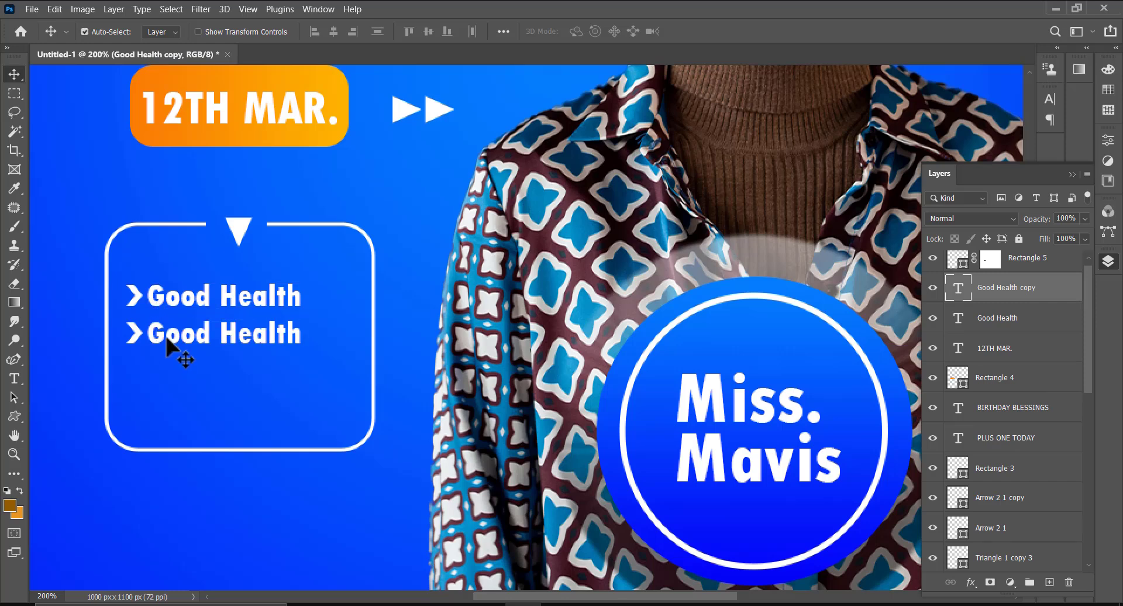
Change the text beside the second chevron to "Long Life" and select that chevron
double_click(167, 345)
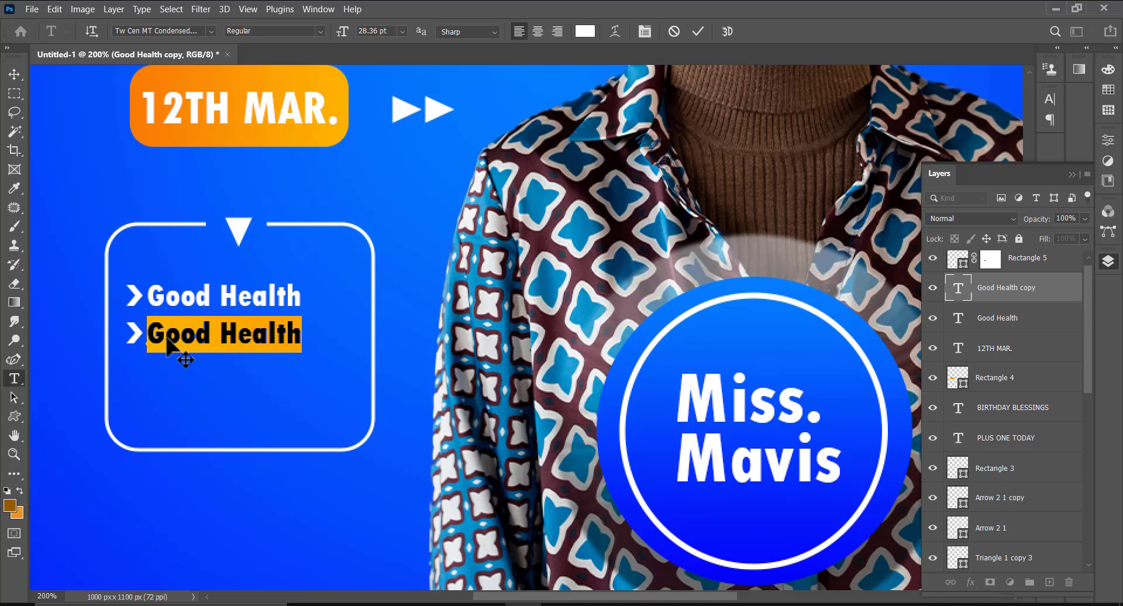
left_click(167, 340)
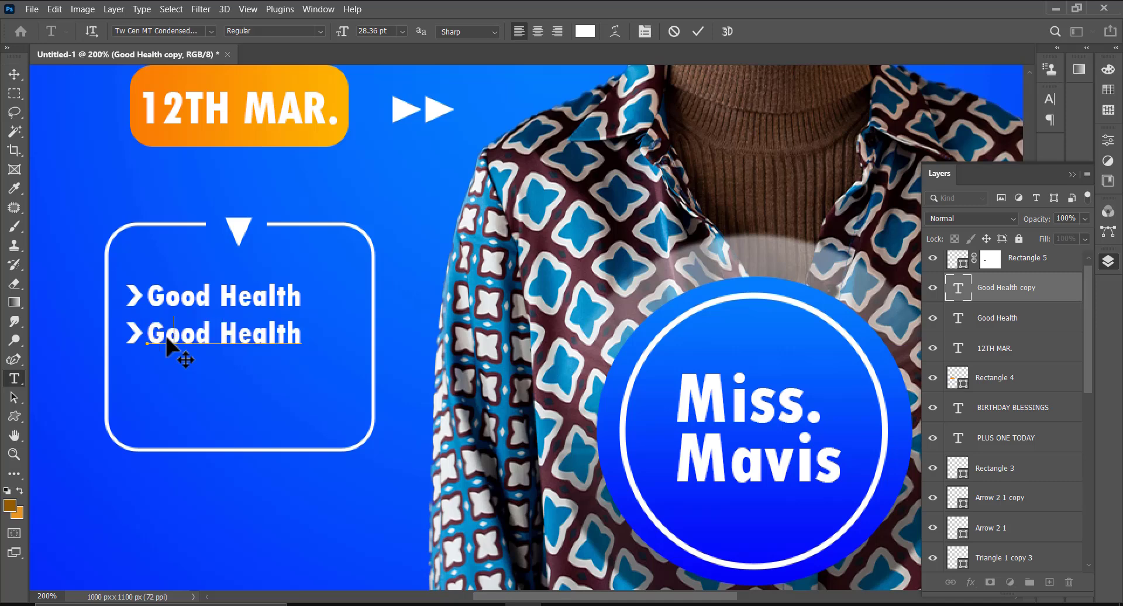
key("ctrl+a")
type("Long Life")
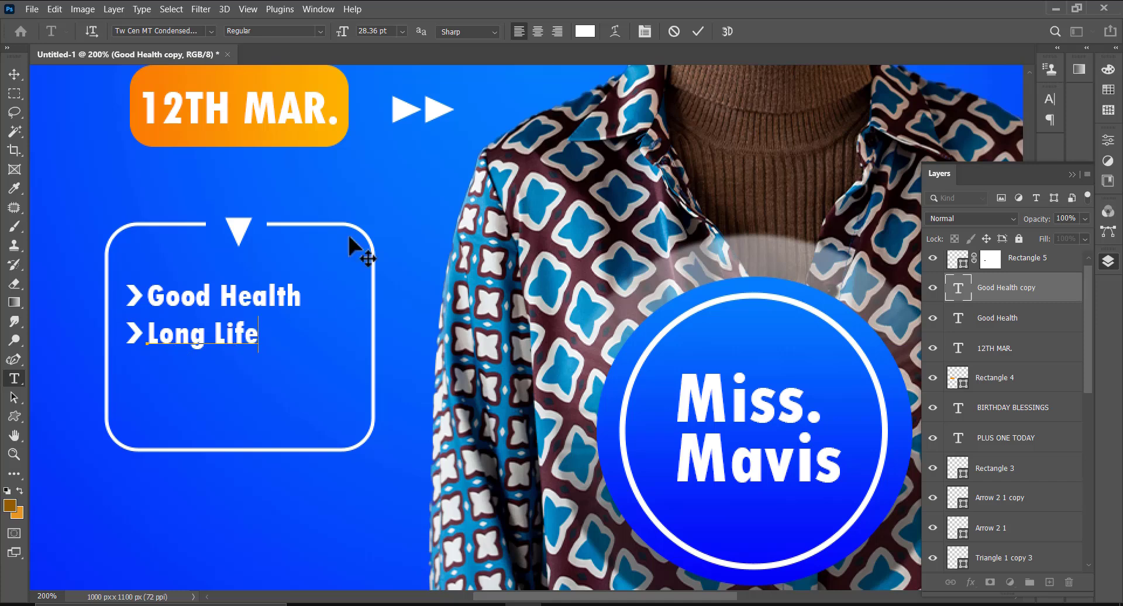
key("ctrl+Return")
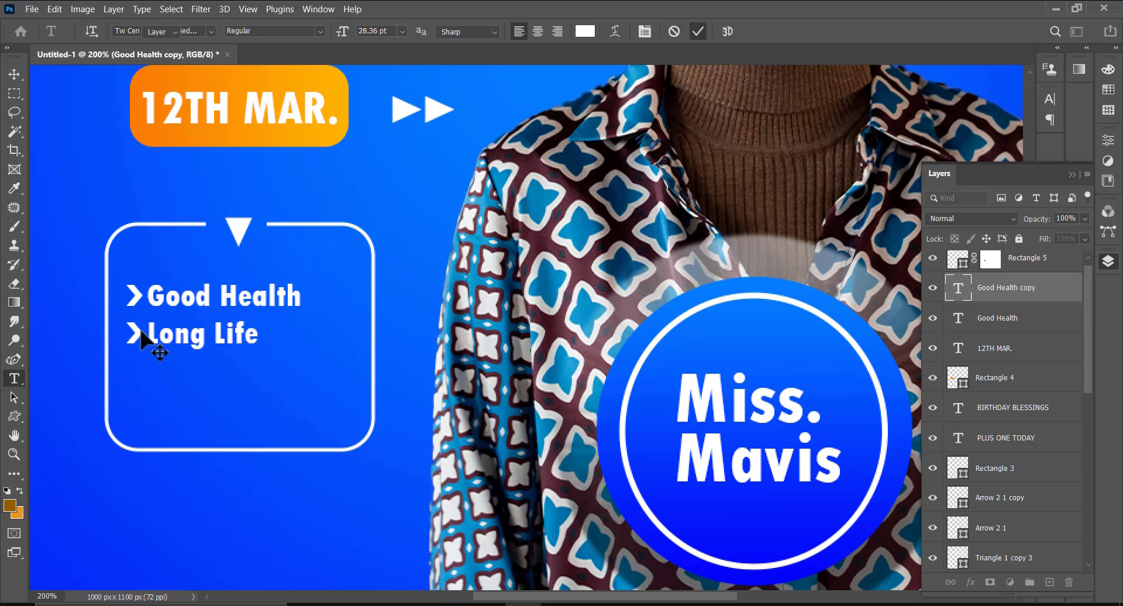
key("v")
left_click(139, 336)
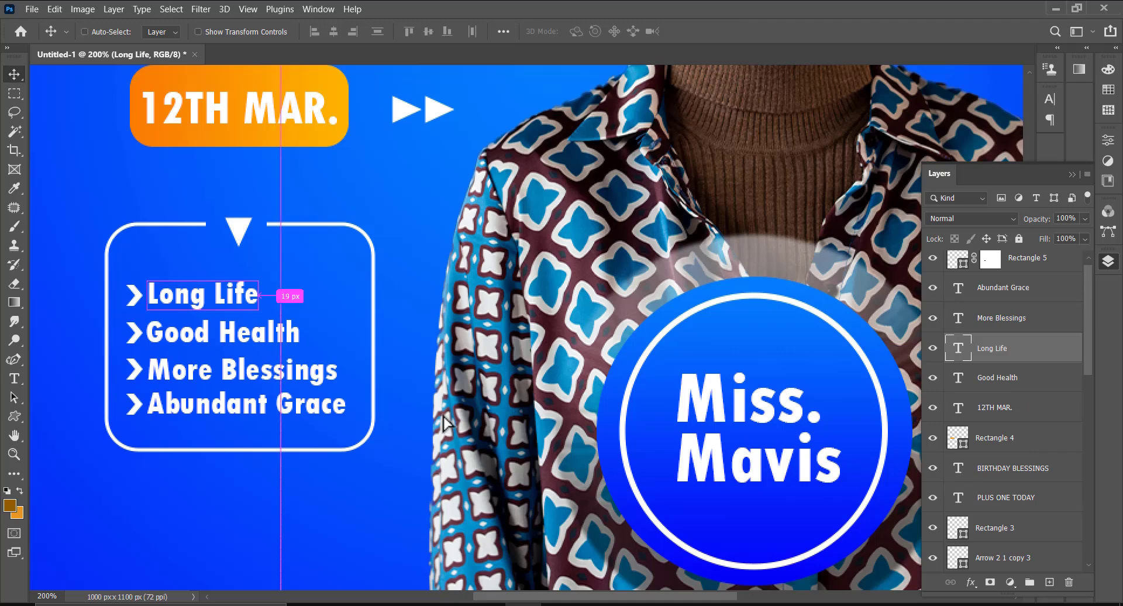
Draw a white rectangle about 187 × 22 px below the outlined text box, with 11 px corner radii
key("ctrl+0")
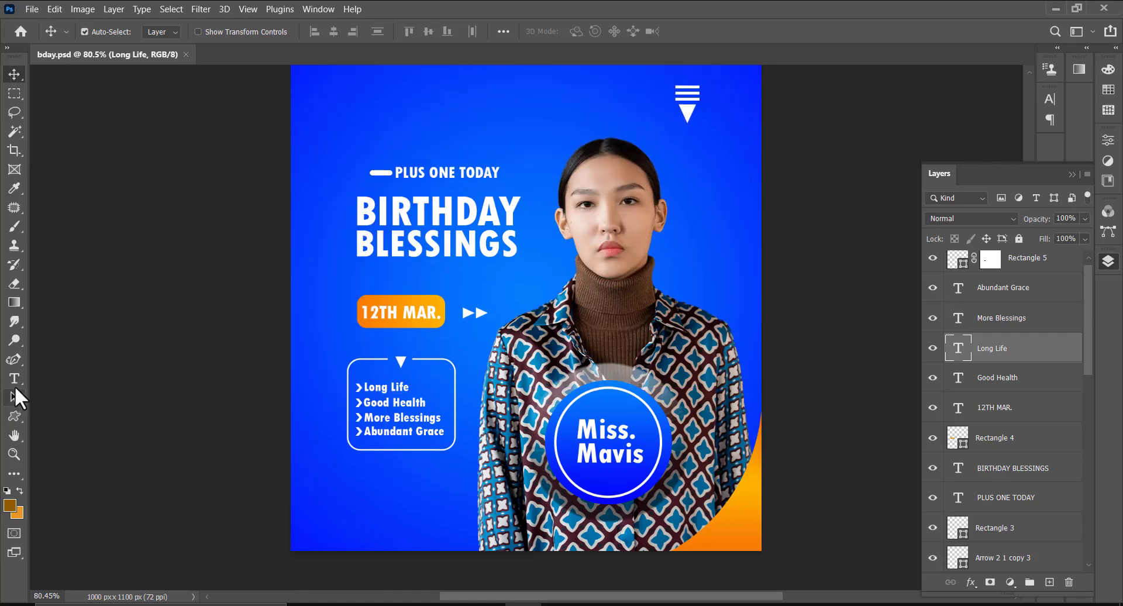
right_click(14, 416)
left_click(58, 416)
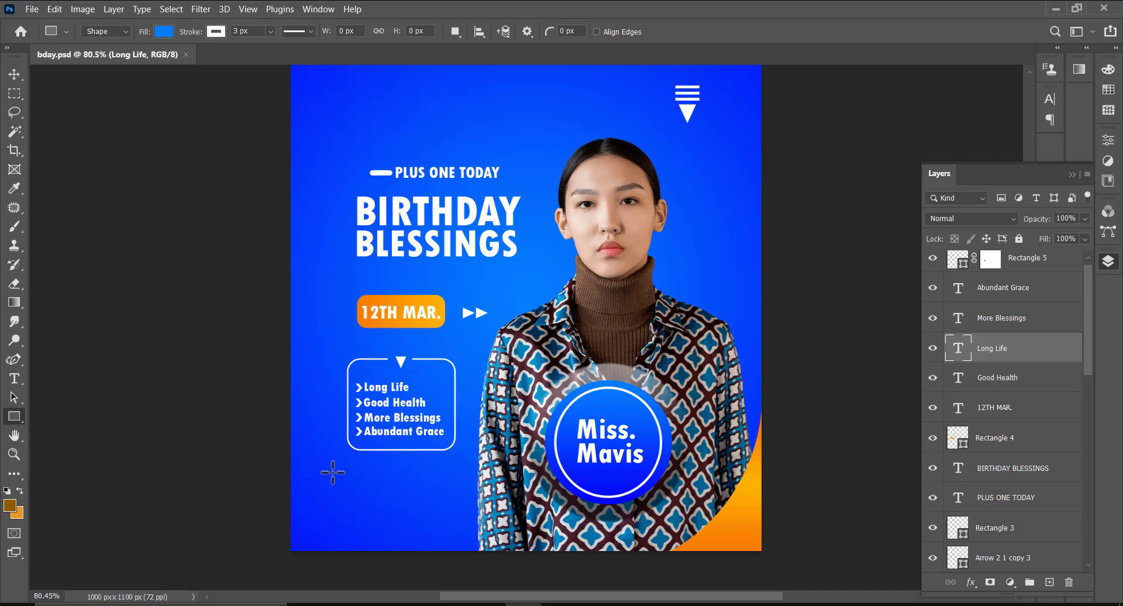
left_click_drag(333, 472, 421, 482)
left_click(985, 191)
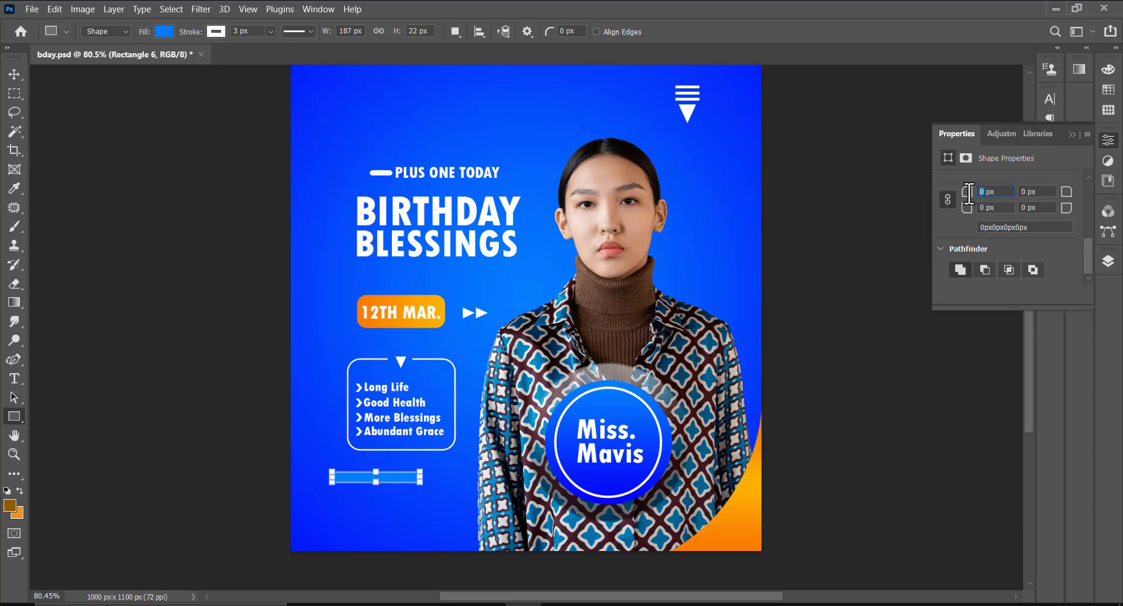
type("11")
key("Return")
left_click(162, 34)
left_click(71, 109)
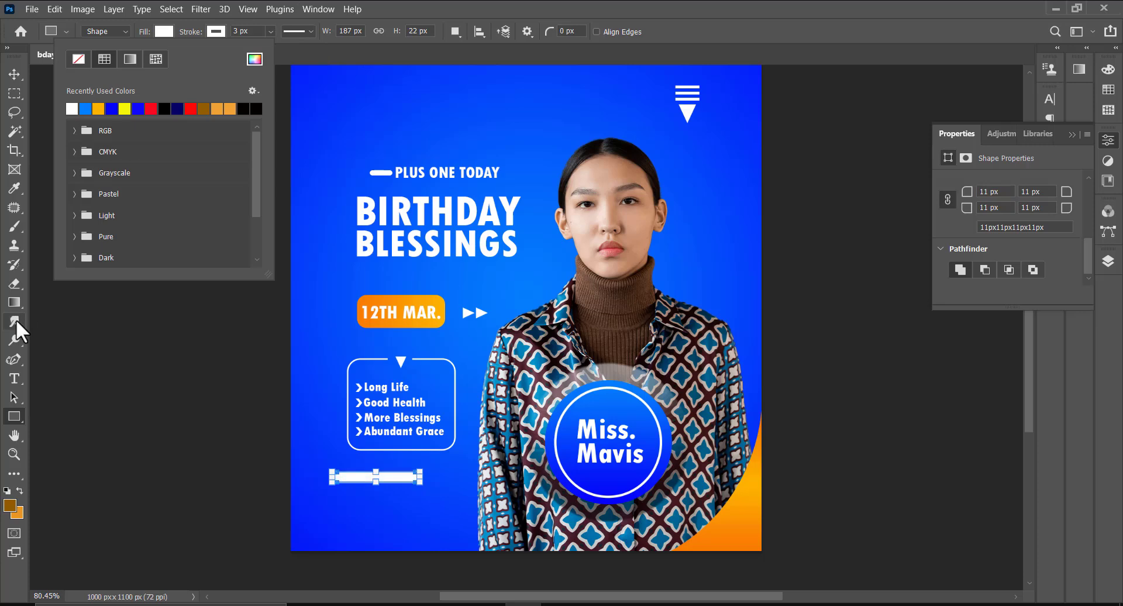
Bend the white bar's lower and upper edges downward with the Curvature Pen tool to form a smile-shaped arc
left_click(15, 361)
right_click(15, 360)
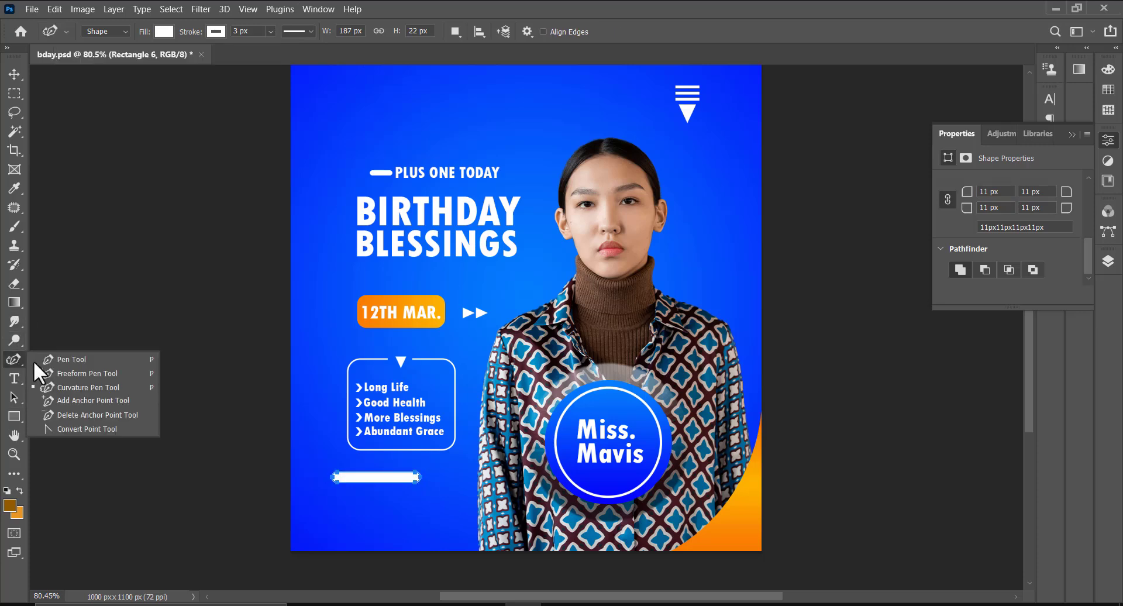
left_click(68, 387)
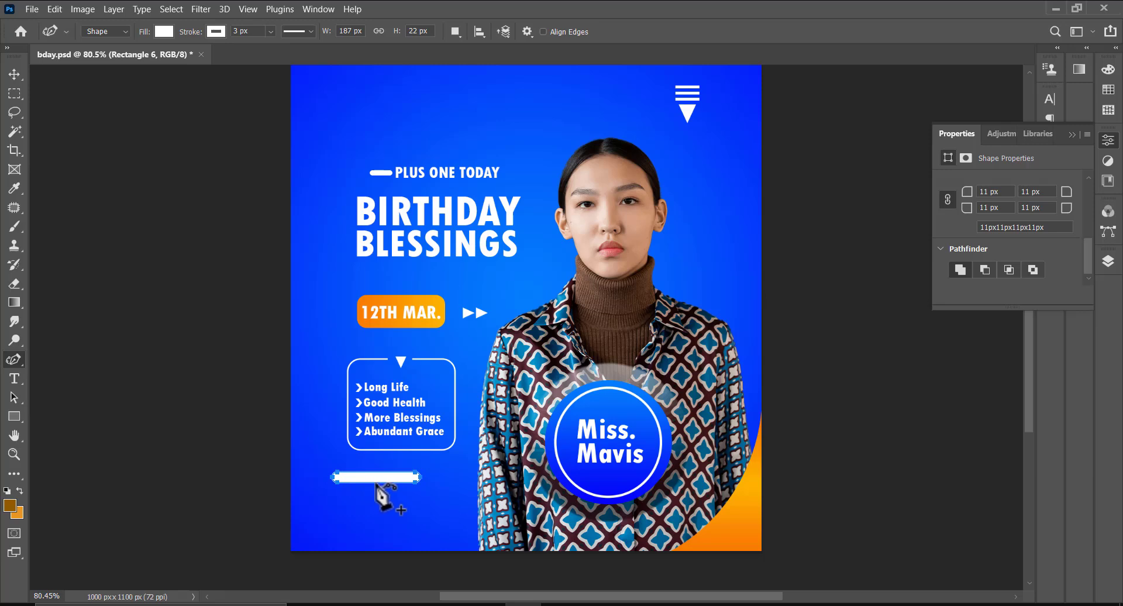
left_click_drag(373, 482, 373, 491)
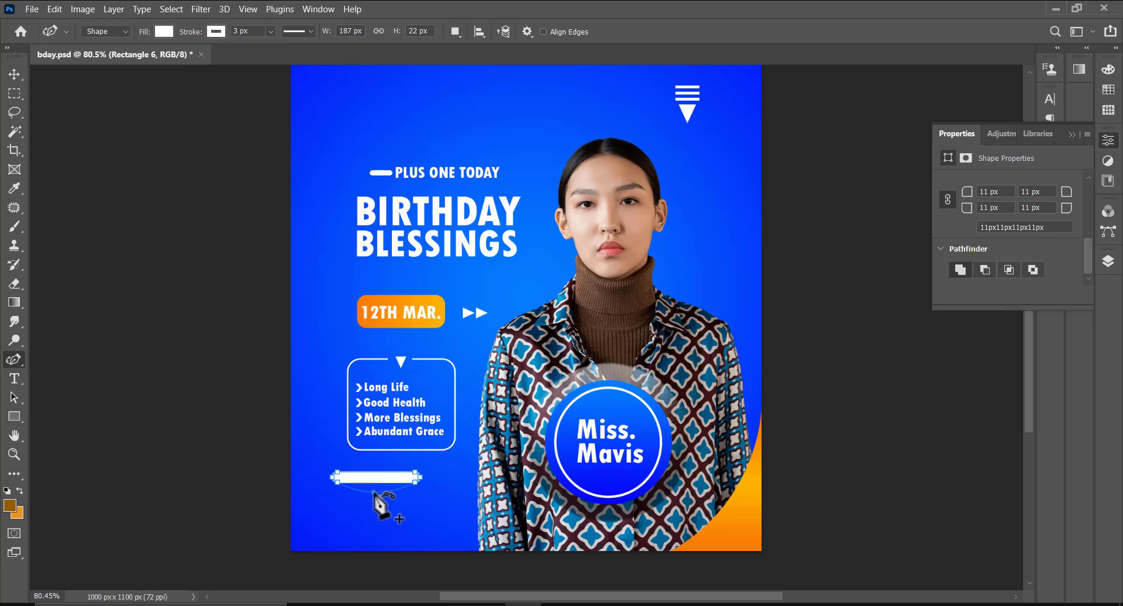
key("Return")
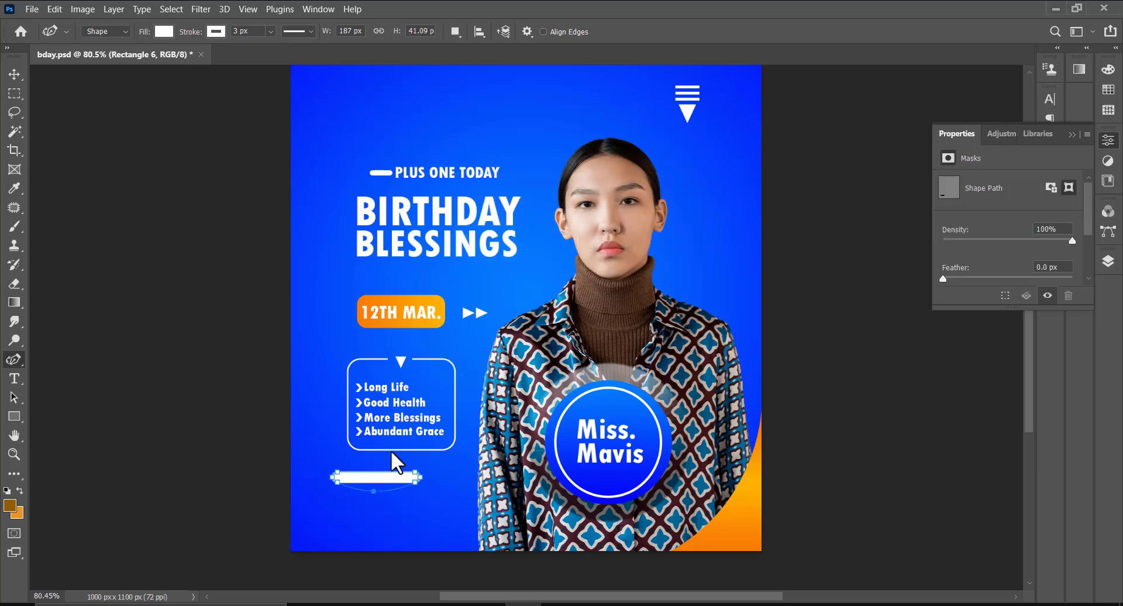
left_click_drag(375, 472, 375, 485)
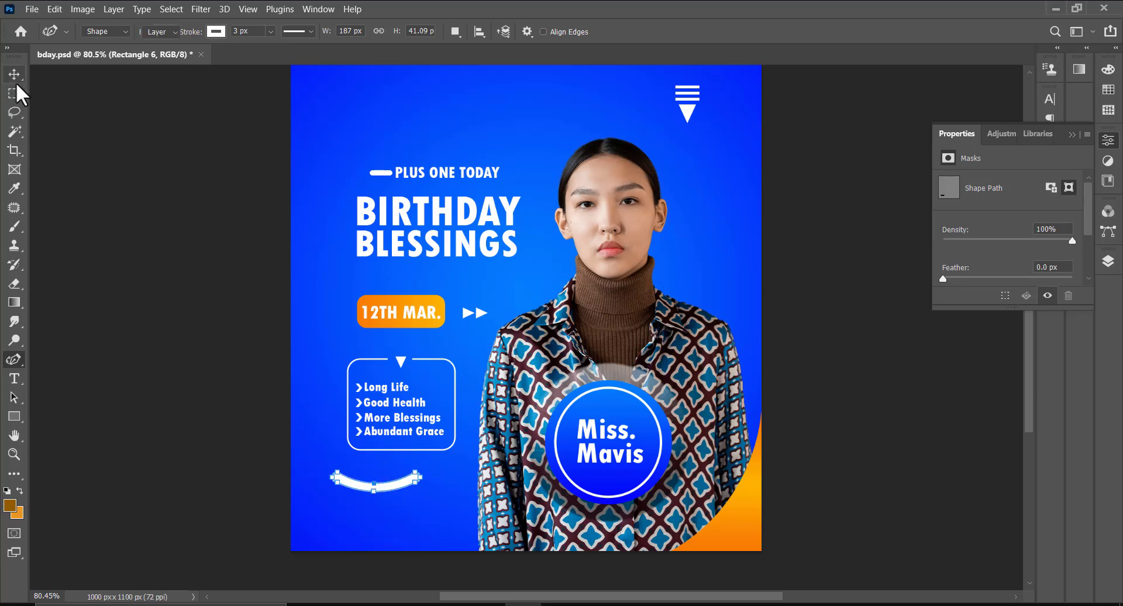
Rotate the white arc slightly clockwise and move it closer under the outlined text box
left_click(15, 75)
left_click(404, 487)
left_click(416, 500)
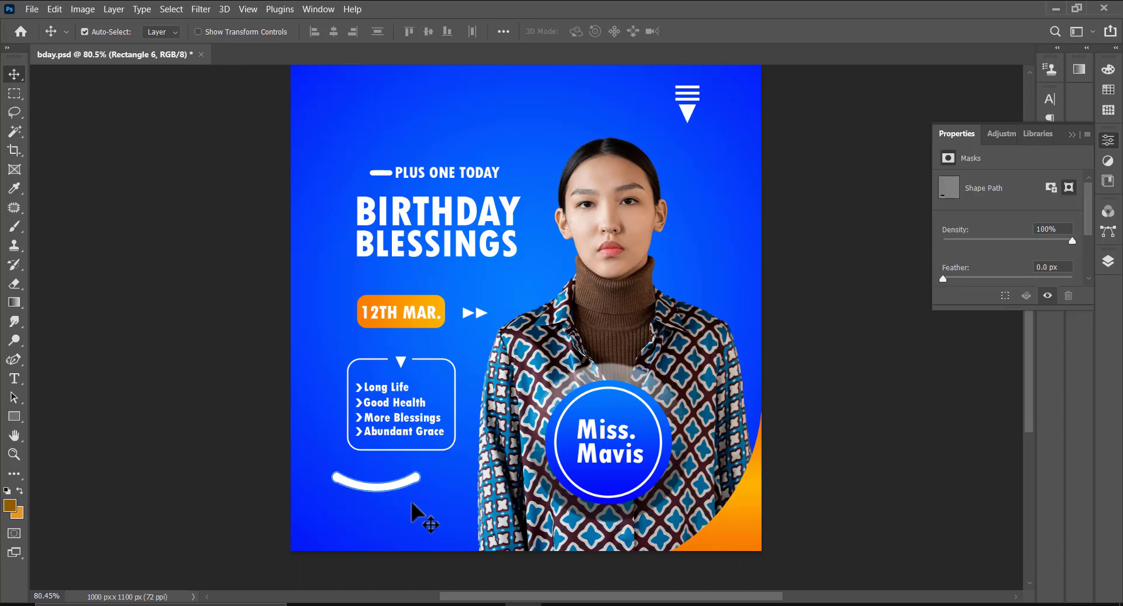
key("ctrl+t")
left_click_drag(431, 509, 408, 489)
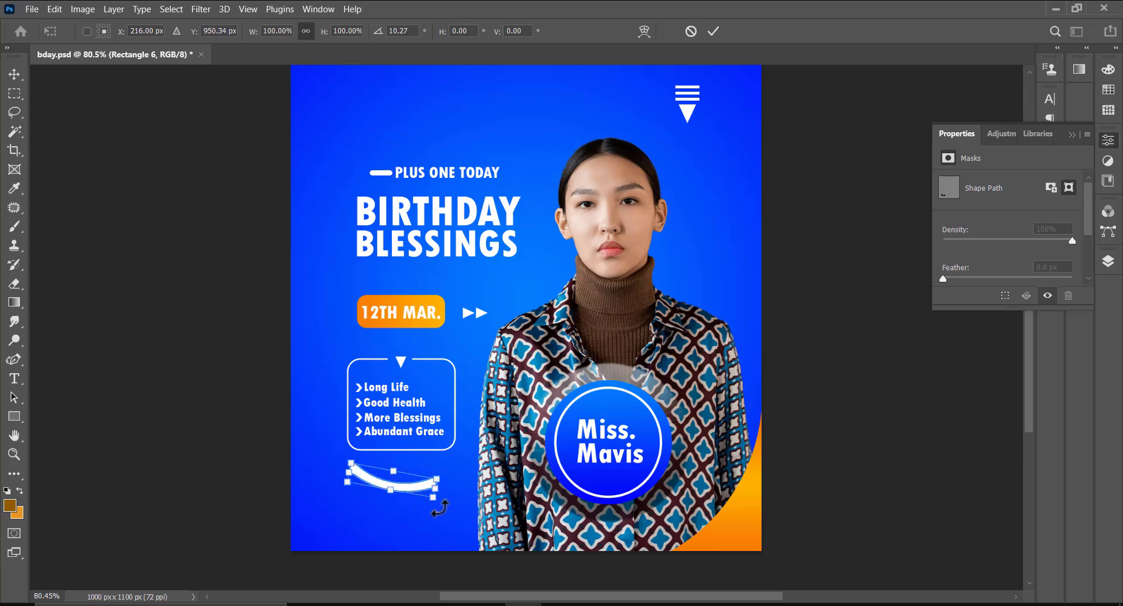
key("Return")
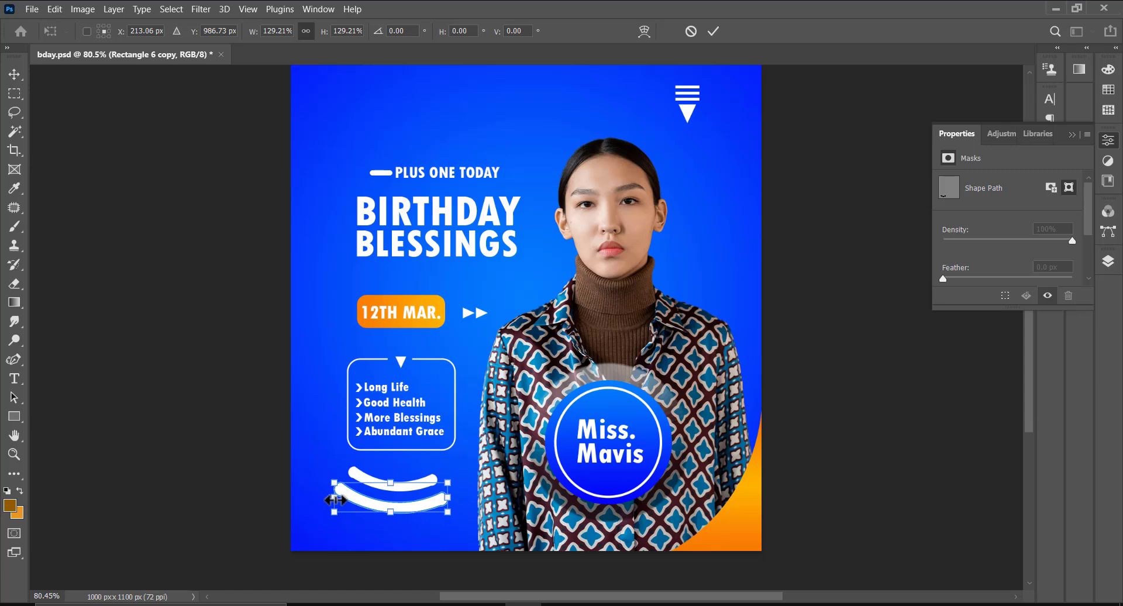
Enlarge the duplicated arc to about 129% and place it beneath the first arc, slightly up and to the left
left_click_drag(332, 501, 330, 501)
key("Return")
key("Left")
key("Left")
key("Left")
key("Left")
key("Up")
key("Up")
left_click(436, 501)
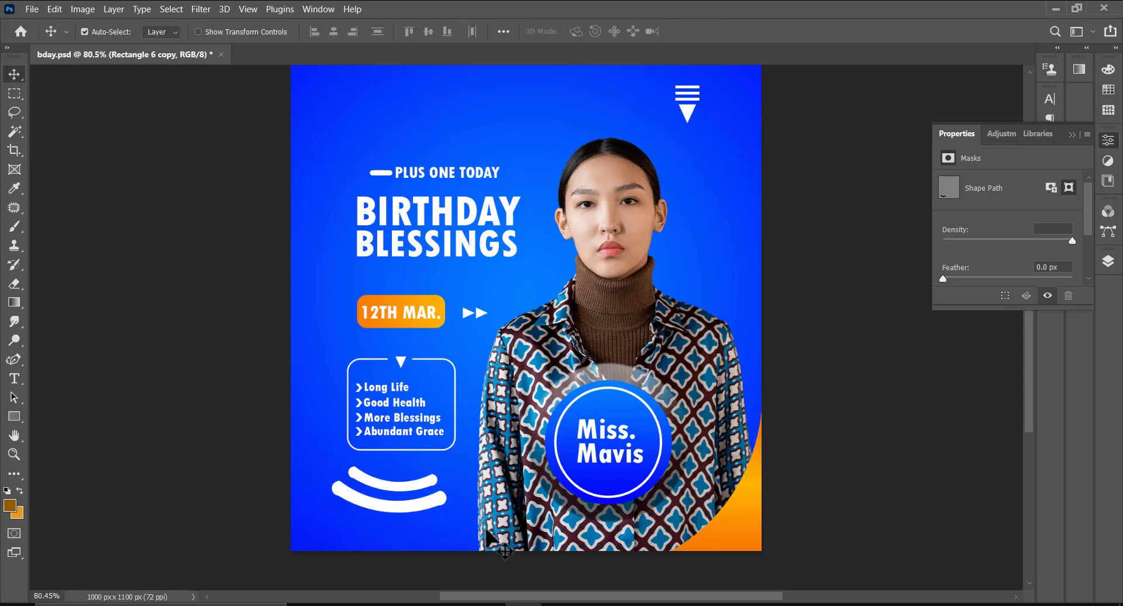
left_click(437, 501)
left_click(424, 507)
left_click(424, 506)
key("p")
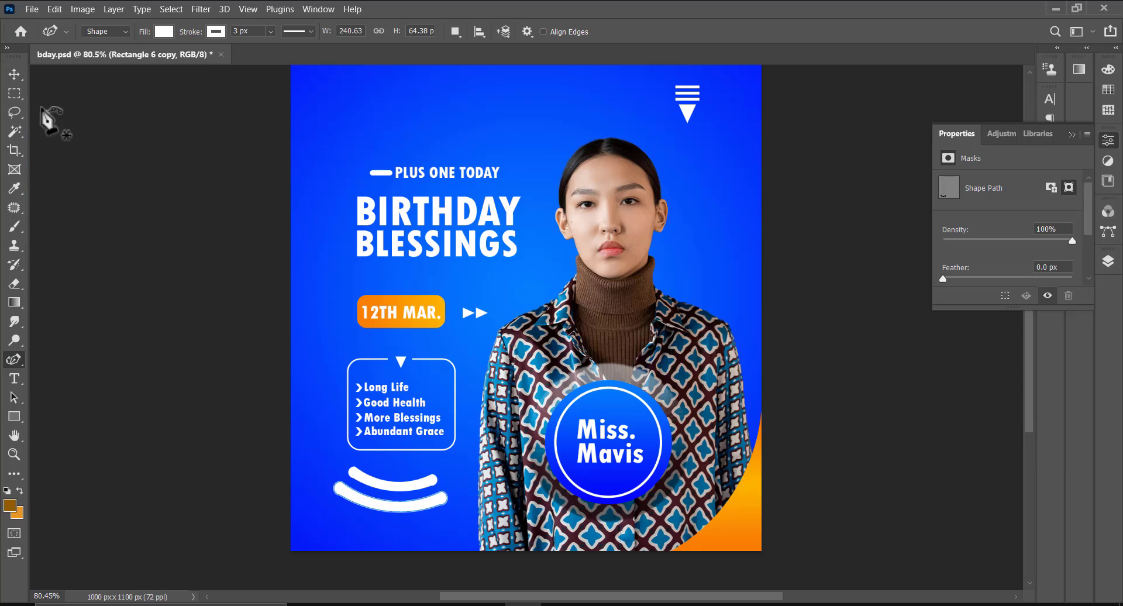
left_click(11, 70)
Draw a blue gradient ellipse about 435 × 404 px directly above the background rectangle layer, behind the woman's torso
left_click(433, 530)
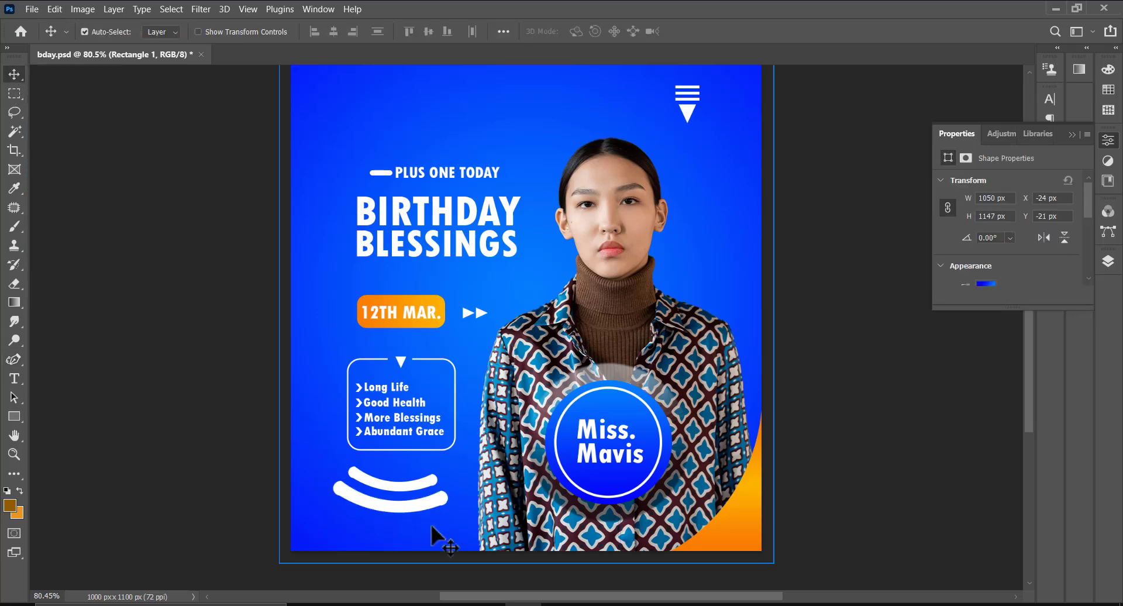
key("s")
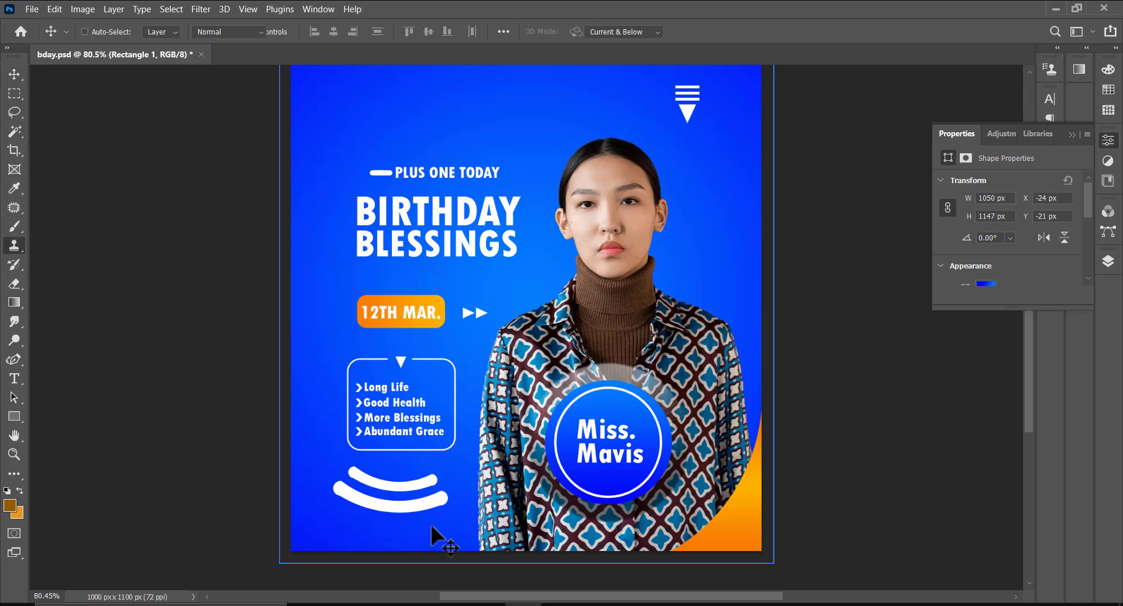
left_click(1111, 264)
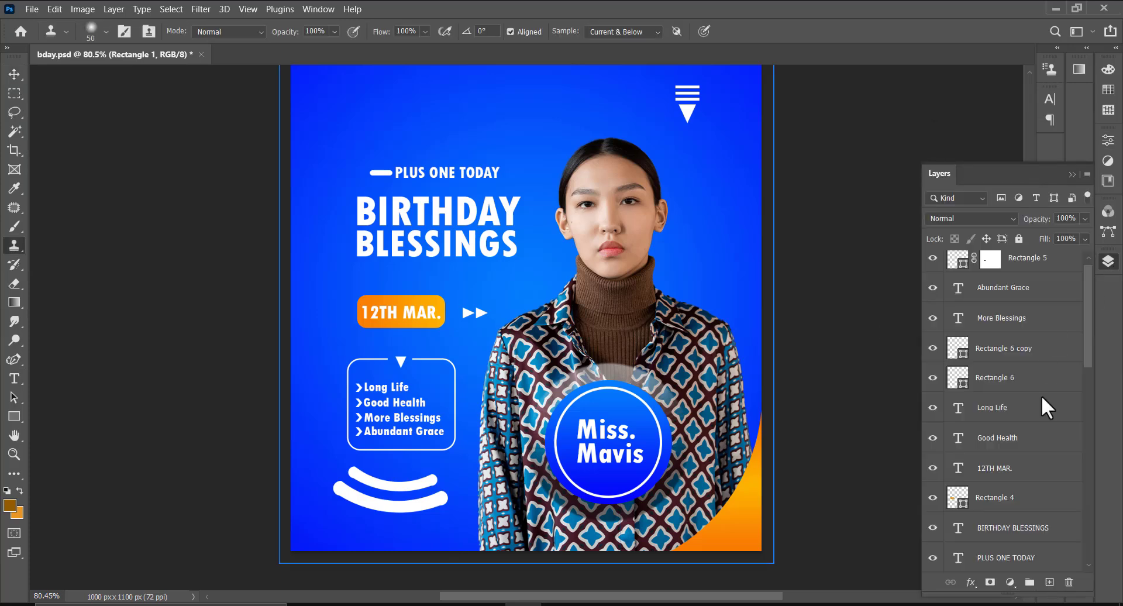
scroll(1043, 398, "down", 3)
scroll(1043, 398, "down", 5)
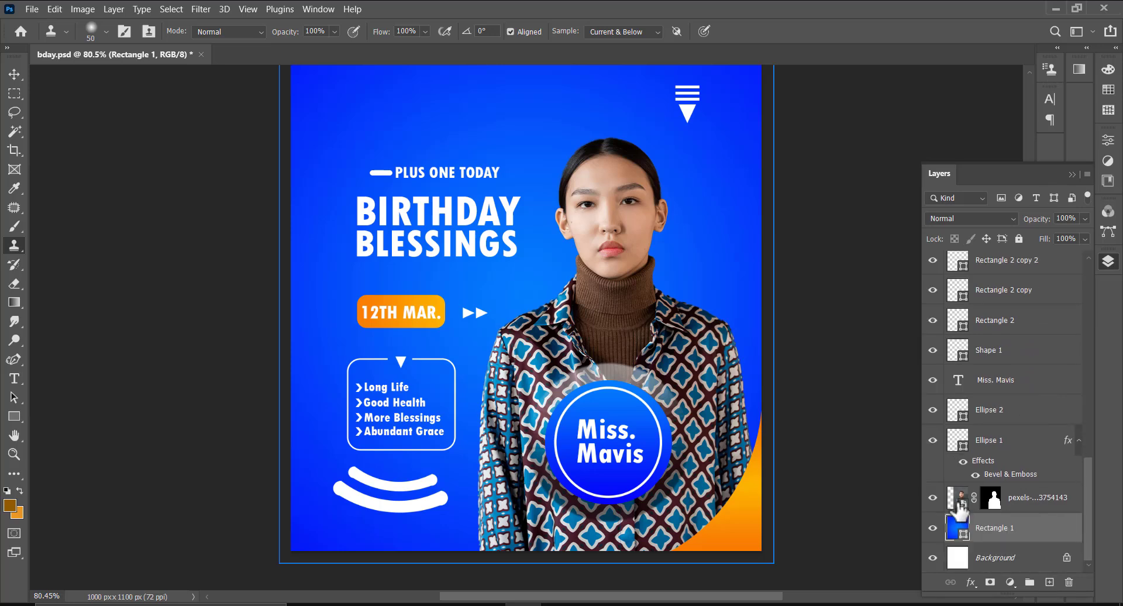
left_click(12, 416)
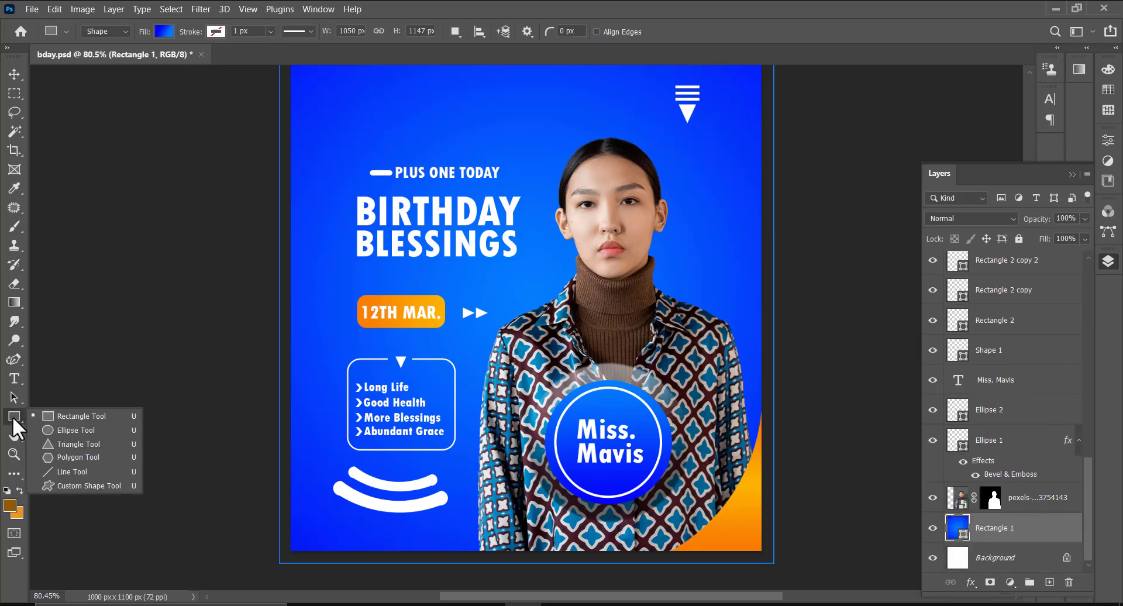
key("shift+u")
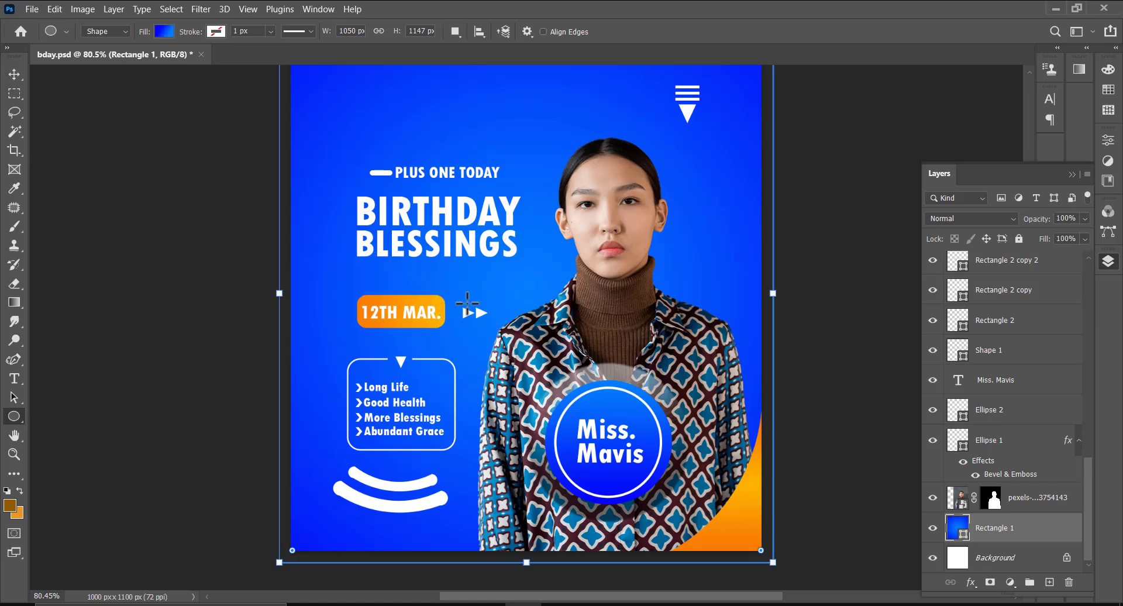
left_click_drag(455, 306, 658, 490)
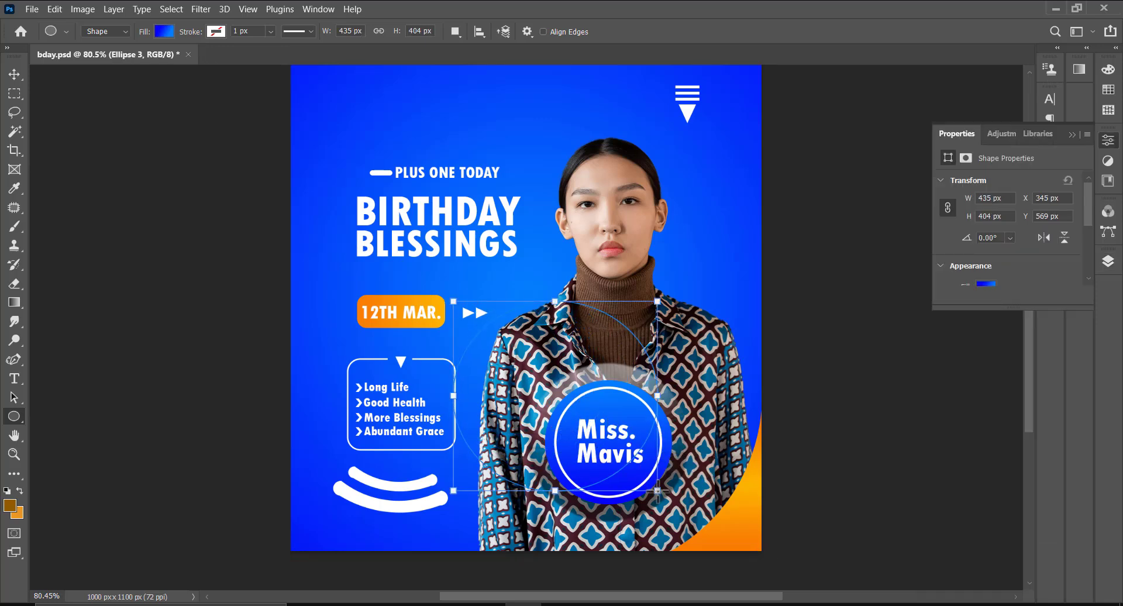
Give the background ellipse a white outline with a stroke width of 41 px
left_click(214, 30)
left_click(128, 110)
left_click_drag(196, 35, 227, 33)
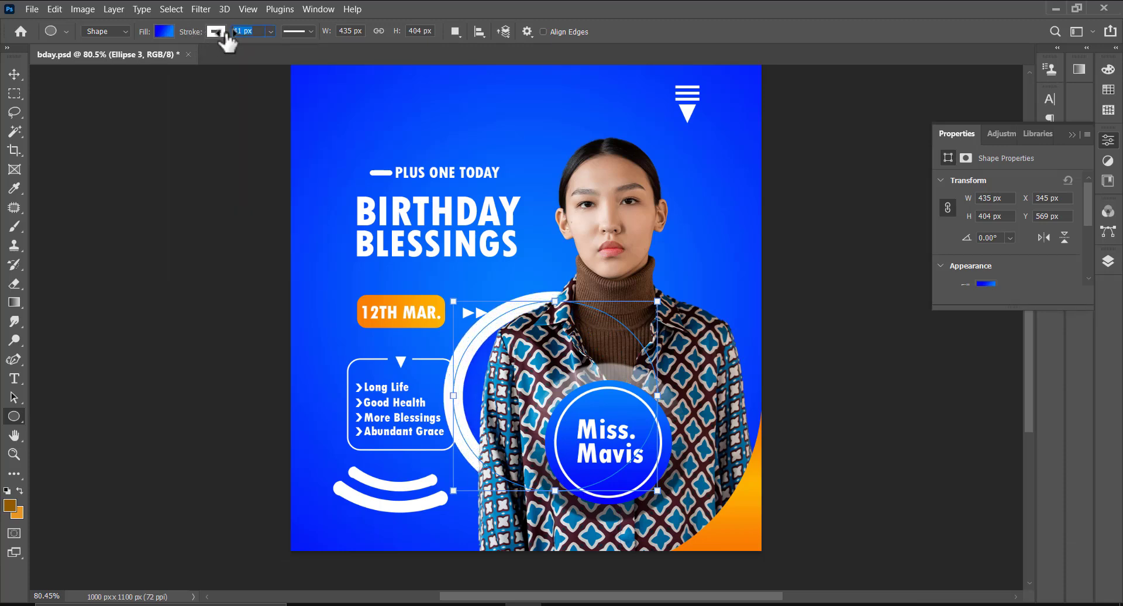
Scale the outlined ellipse proportionally to about 231%, extending it up and past the flyer's left edge behind the headline
left_click(18, 73)
key("ctrl+t")
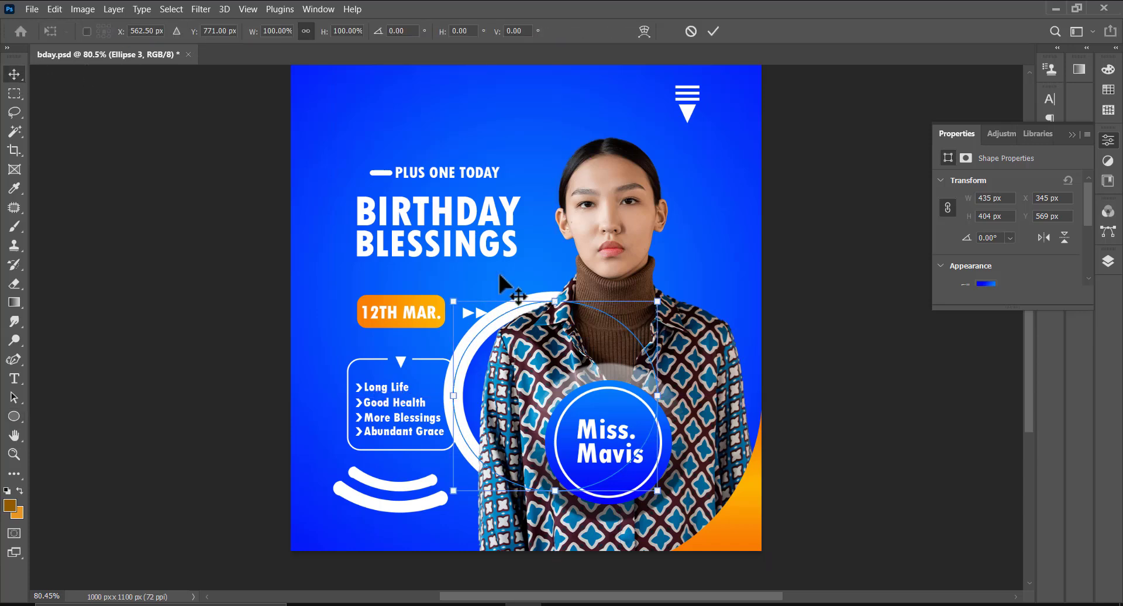
left_click_drag(449, 299, 202, 100)
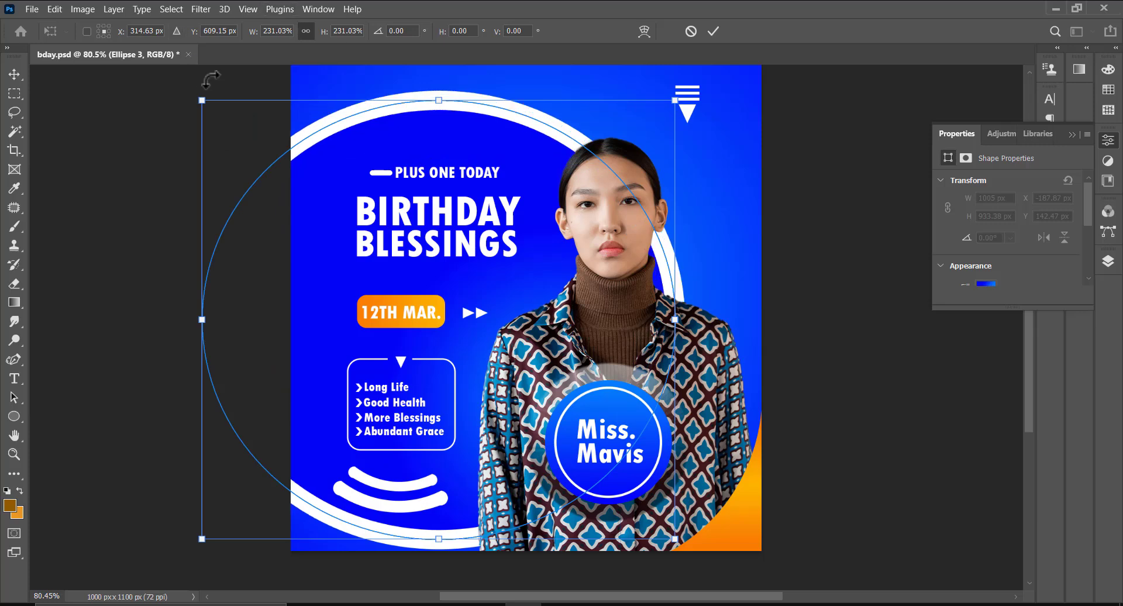
key("Return")
Remove the large ellipse's fill and thicken its white stroke to 79 px
key("u")
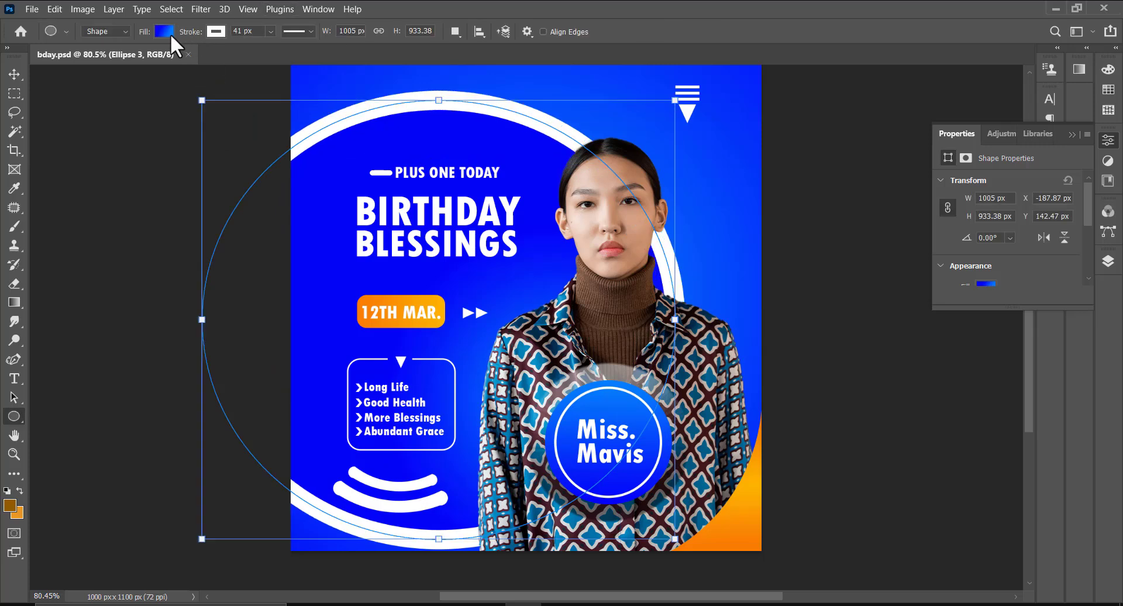
left_click(164, 31)
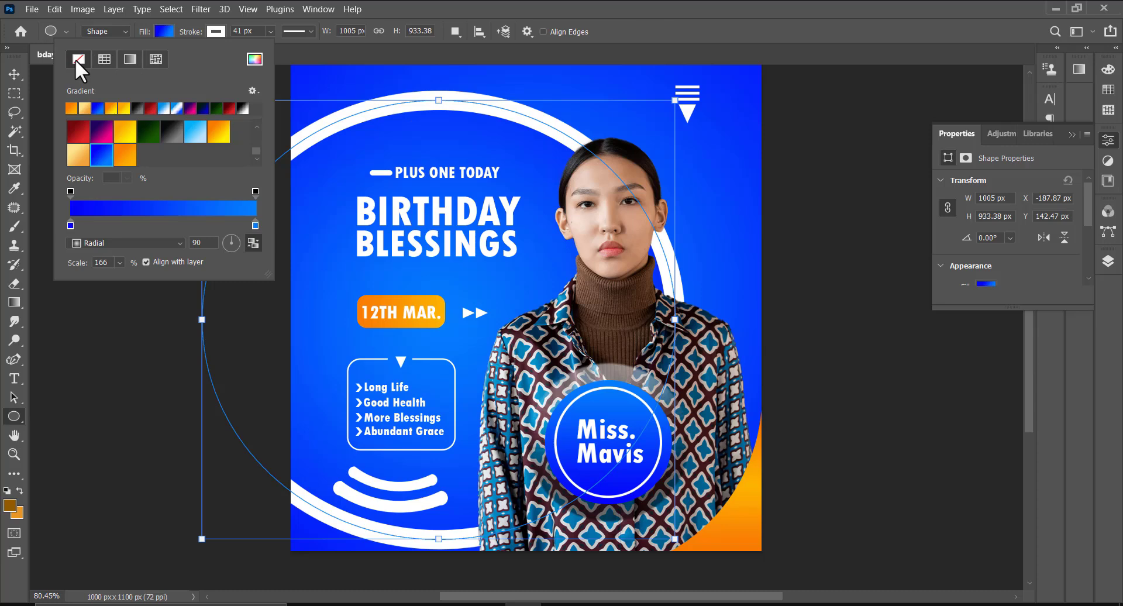
left_click(75, 58)
left_click_drag(200, 34, 218, 36)
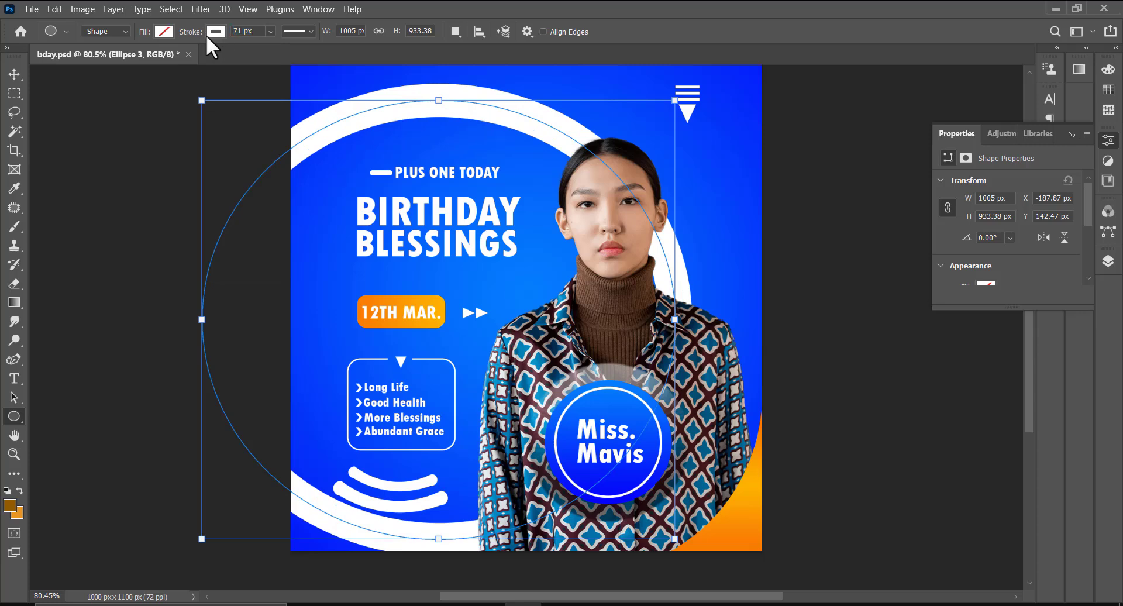
left_click_drag(201, 36, 219, 36)
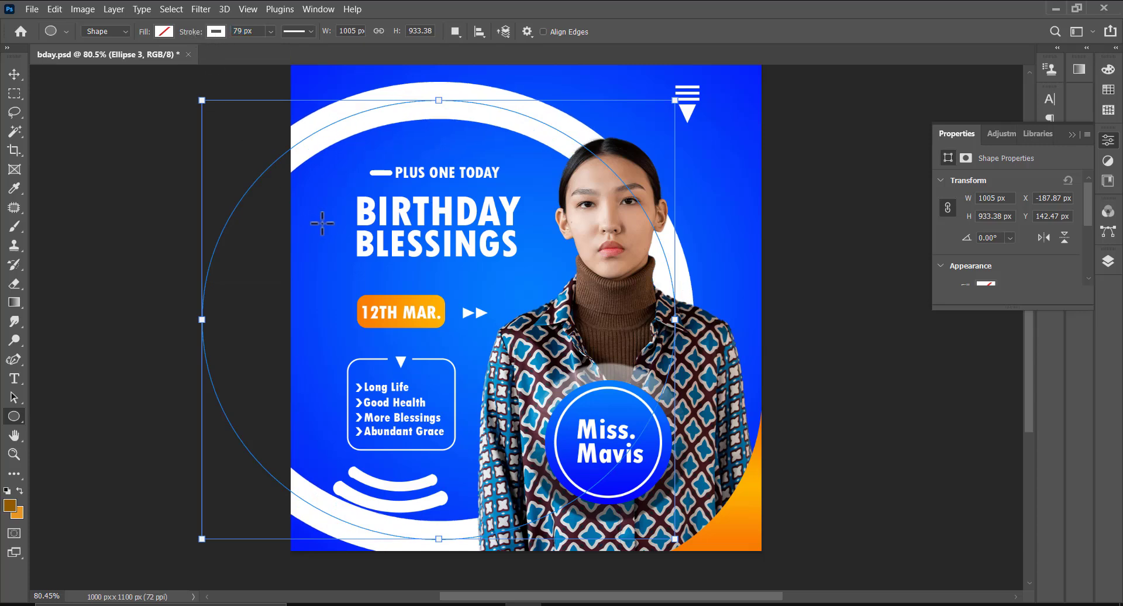
Nudge the white ring about 16 px left and 11 px down behind the woman and text
left_click(14, 75)
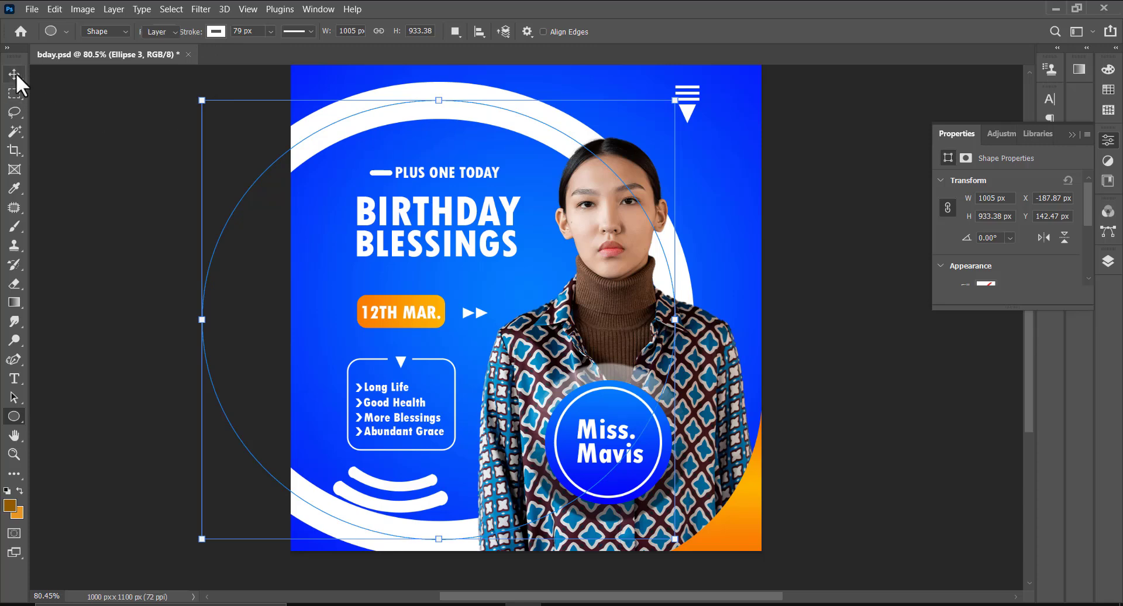
left_click(361, 212)
key("Down")
key("Down")
key("Down")
key("Down")
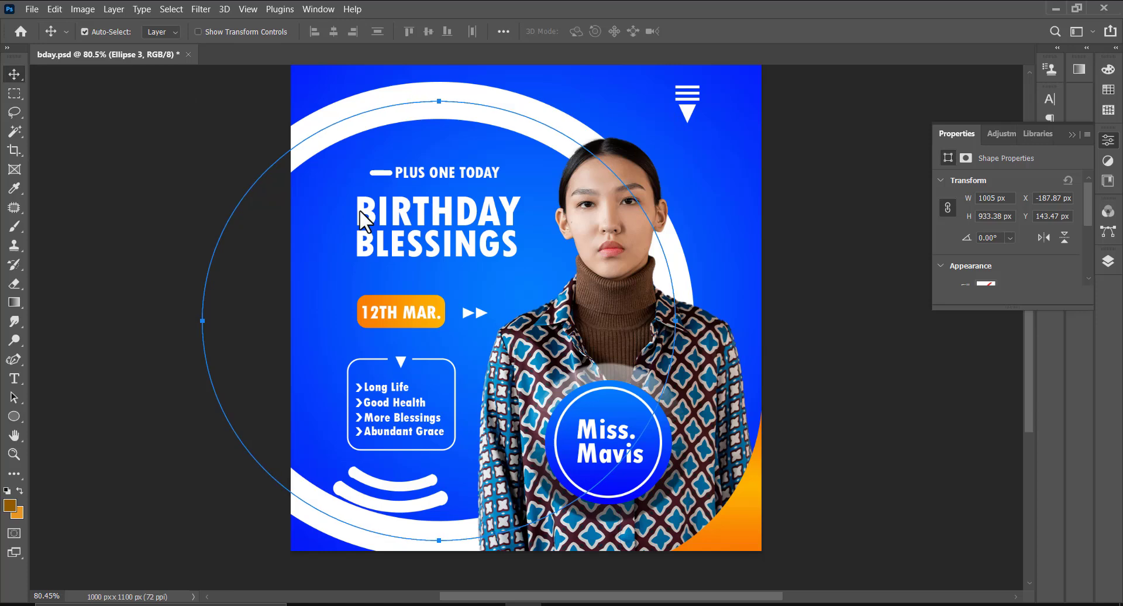
key("Left")
key("Left")
key("Left")
key("Left")
key("Left")
key("Left")
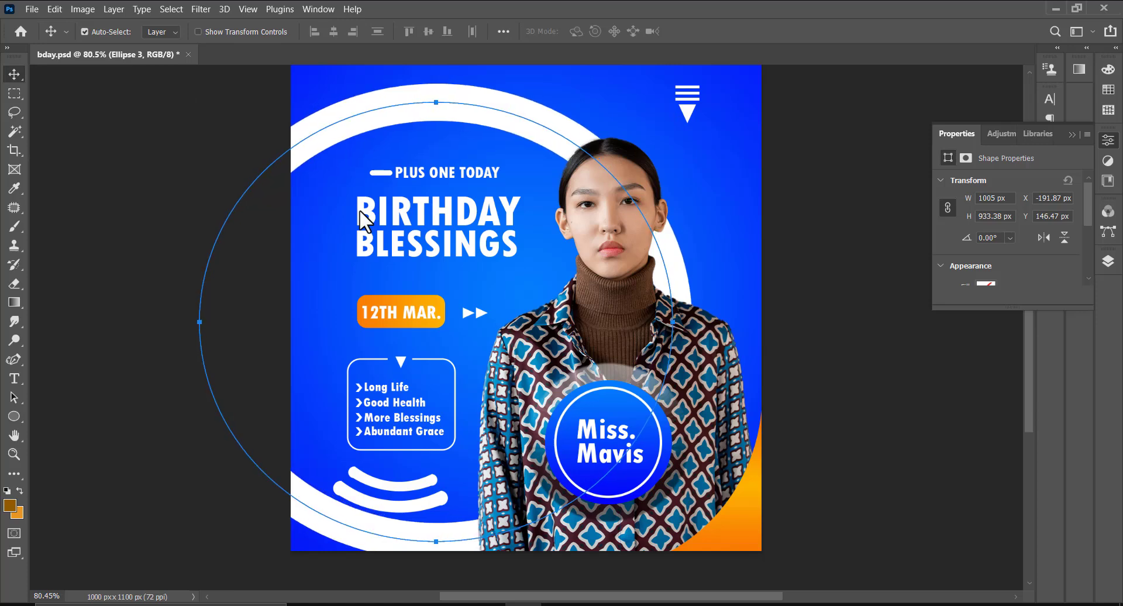
key("Down")
key("Down")
key("Down")
key("Down")
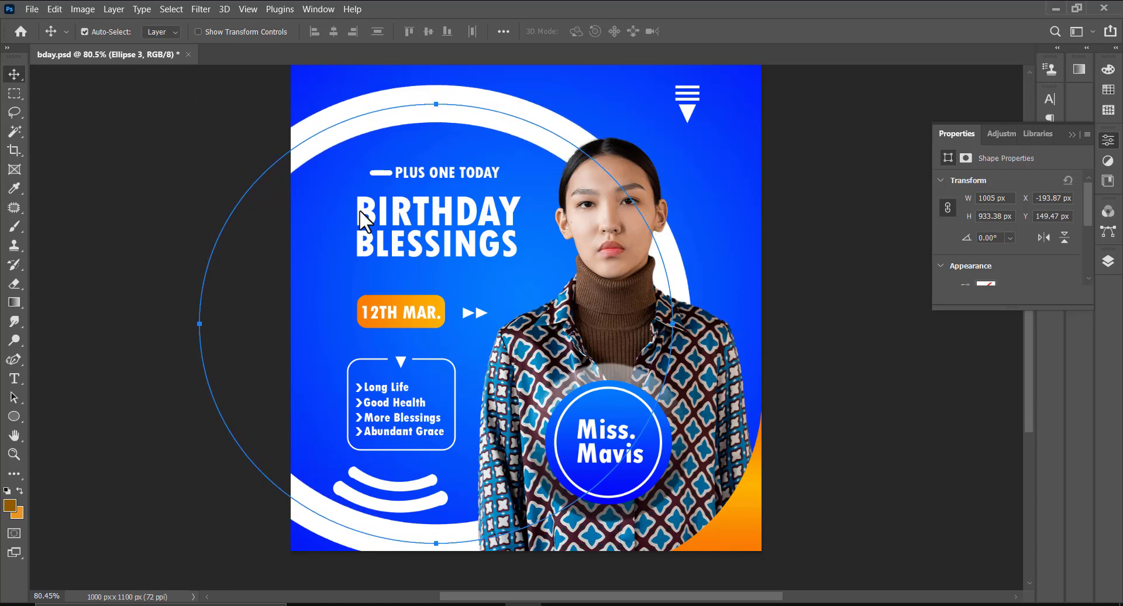
key("Left")
key("Left")
key("Left")
key("Left")
key("Left")
key("Left")
key("Down")
key("Down")
key("Down")
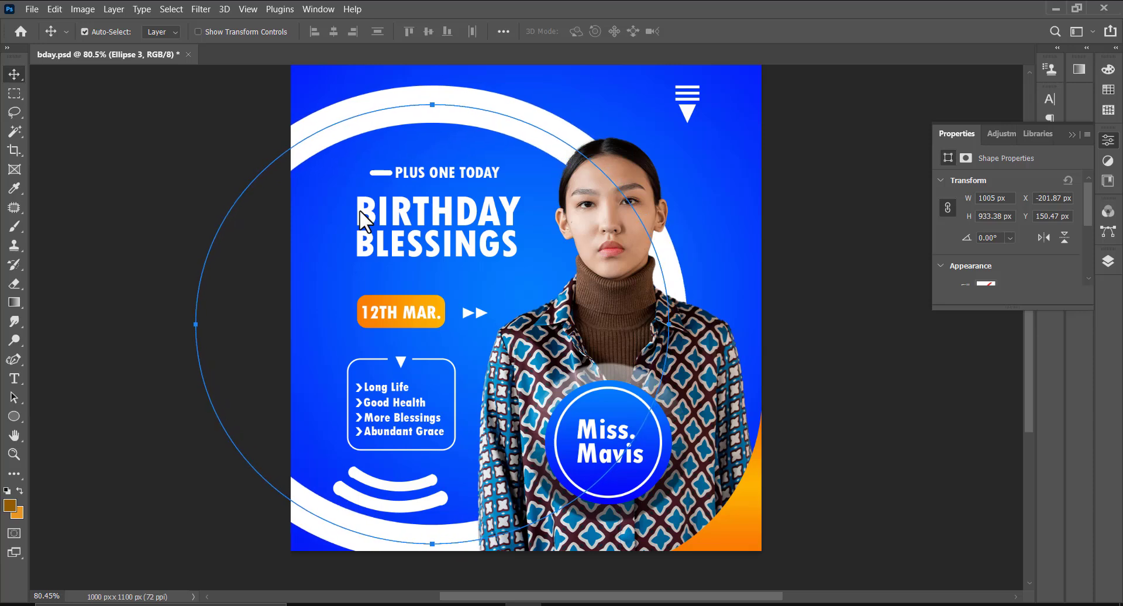
key("Left")
key("Left")
key("Left")
key("Left")
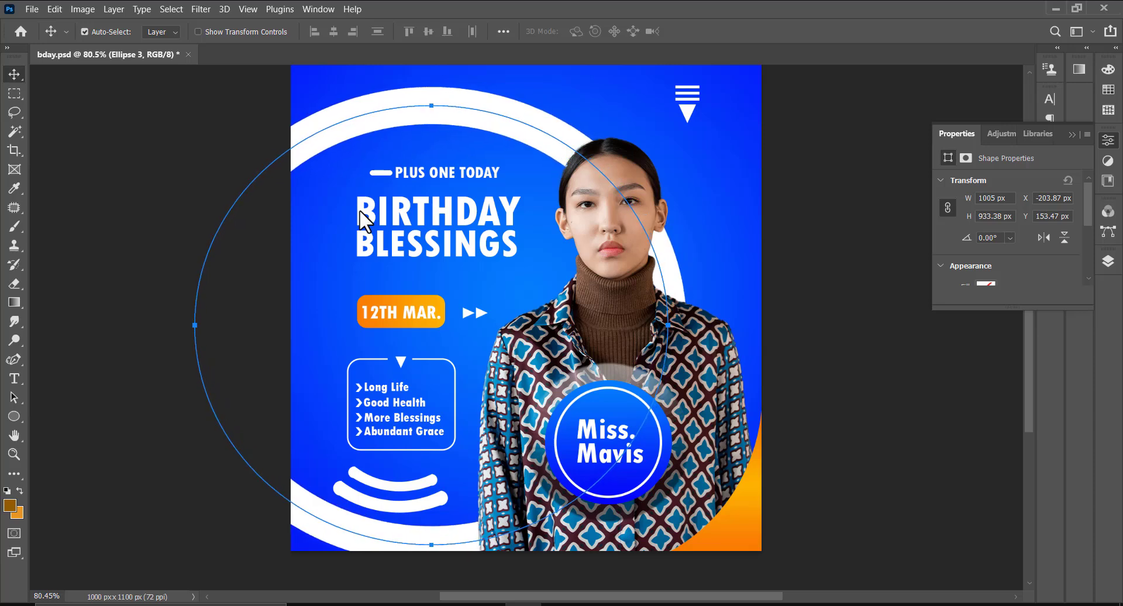
Rotate both white arcs under the bullet-text box slightly clockwise together, then deselect them
left_click(426, 482)
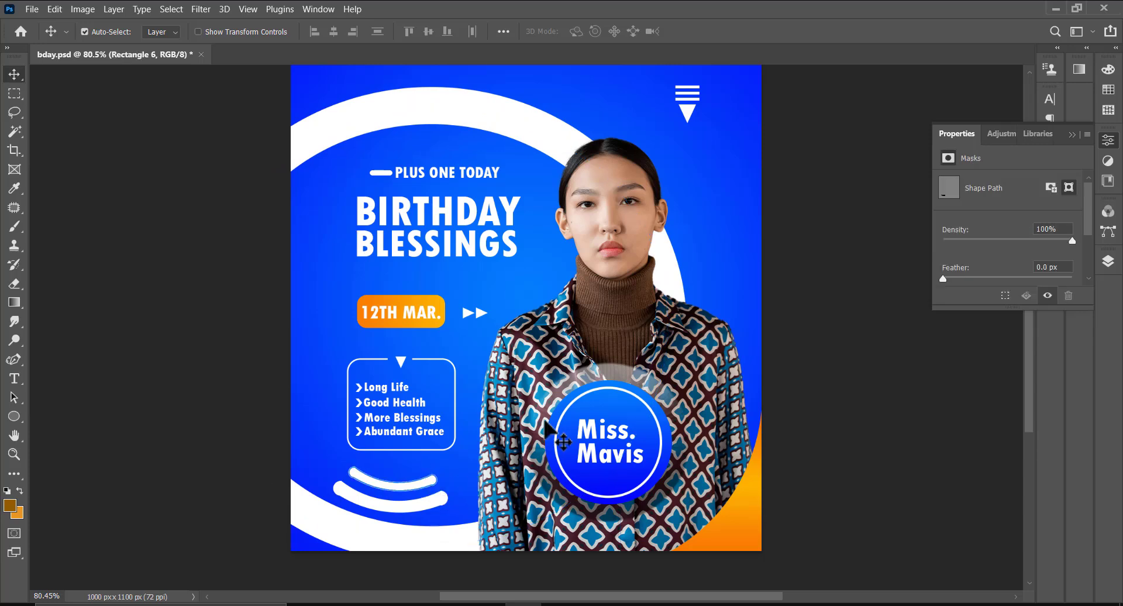
left_click(1108, 261)
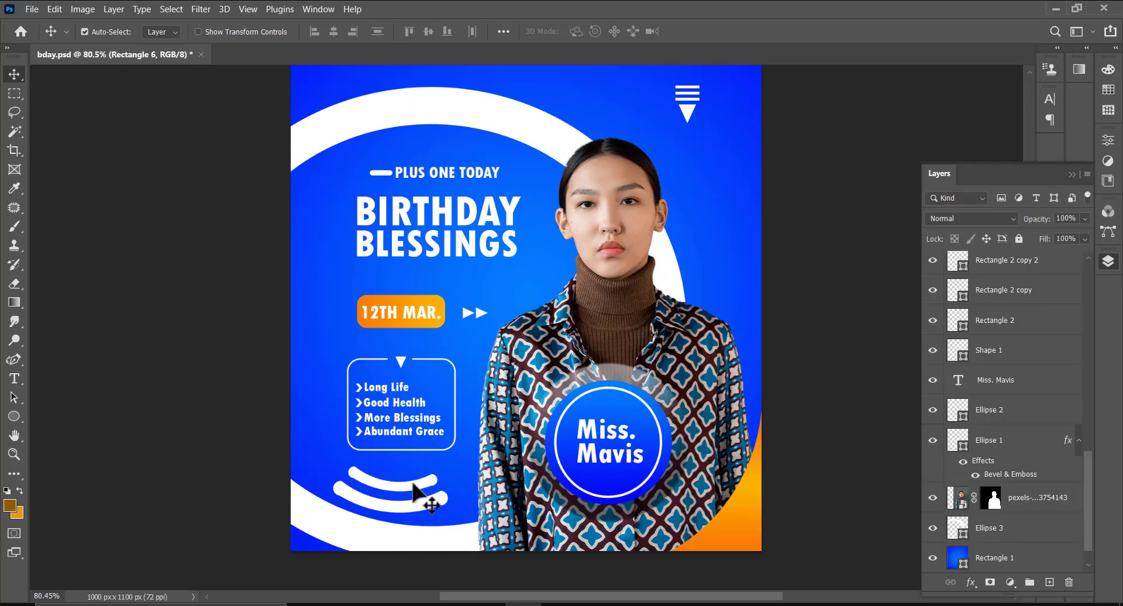
scroll(1006, 420, "up", 10)
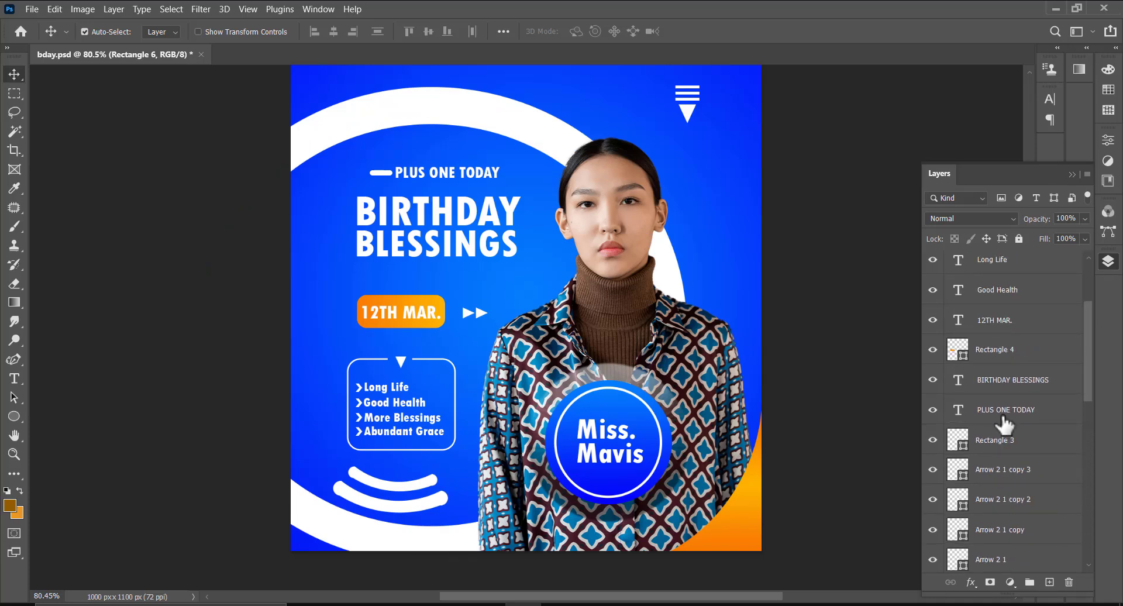
left_click(993, 363, "ctrl")
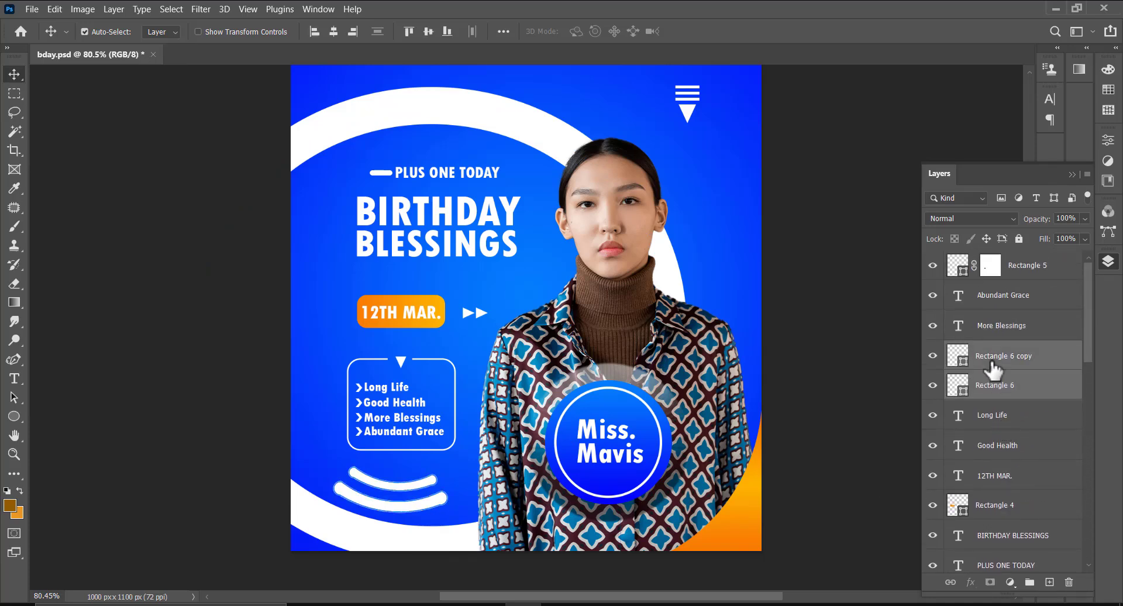
key("ctrl+t")
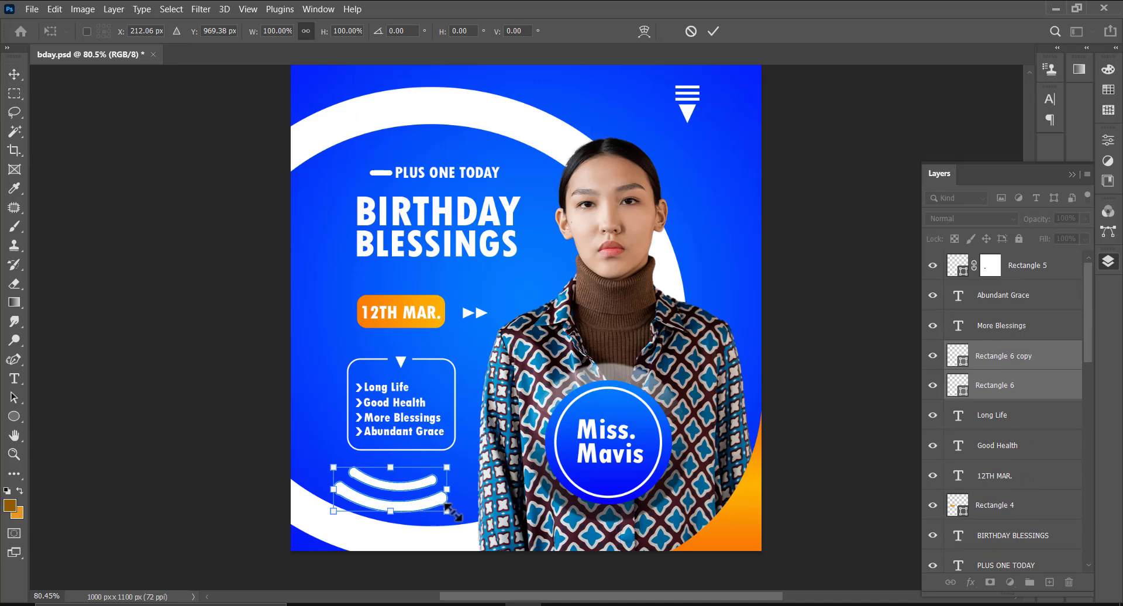
mouse_move(464, 513)
left_mouse_down()
mouse_move(489, 502)
mouse_move(463, 522)
mouse_move(489, 500)
mouse_move(459, 520)
mouse_move(448, 510)
left_mouse_up()
key("Return")
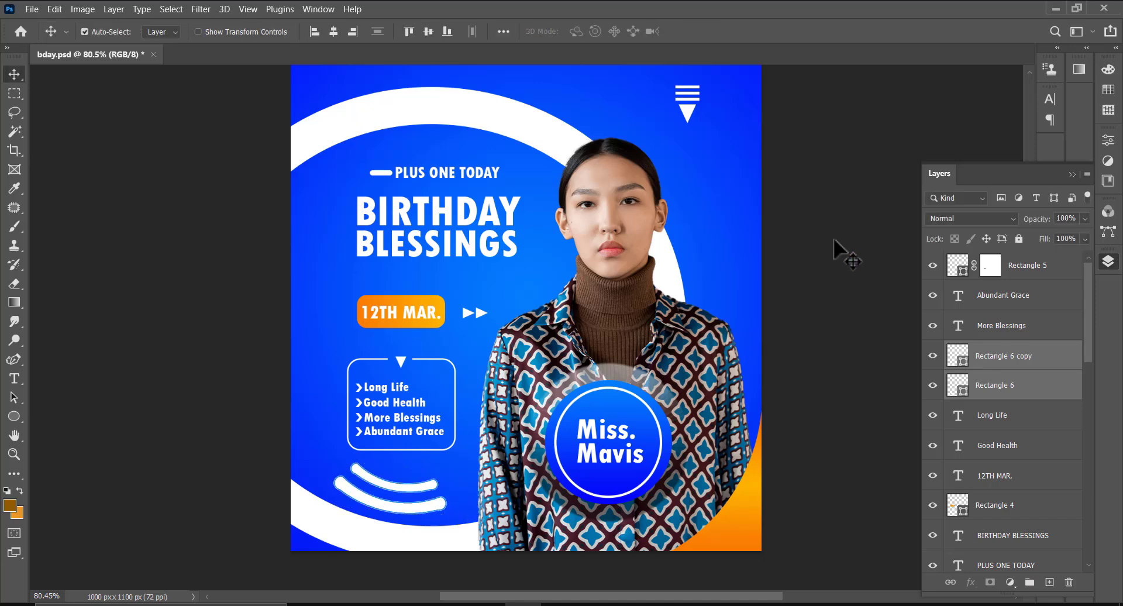
left_click(834, 238)
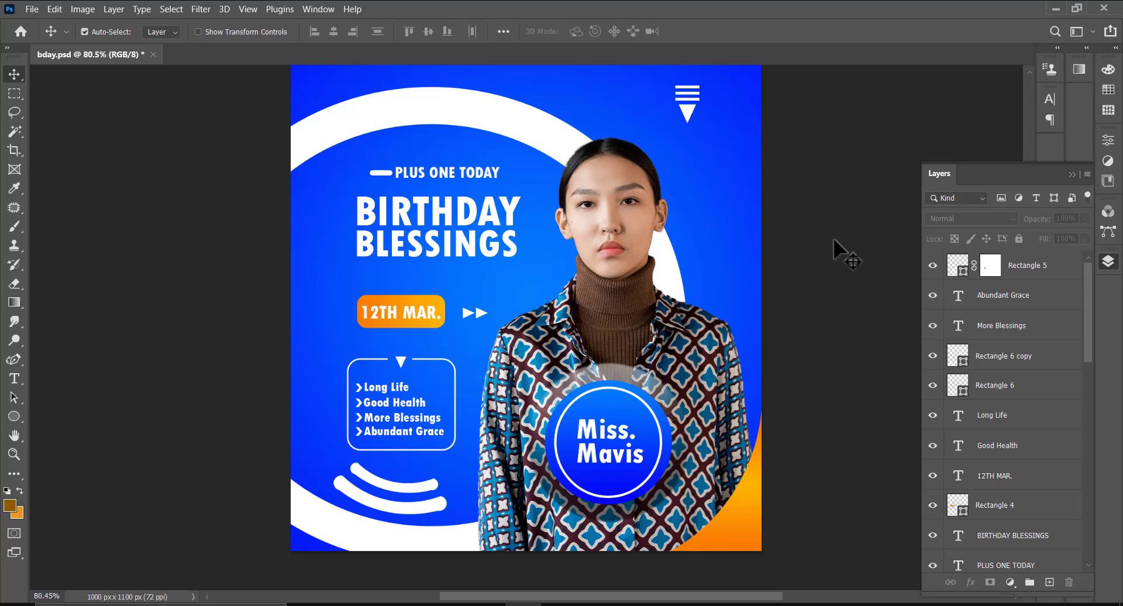